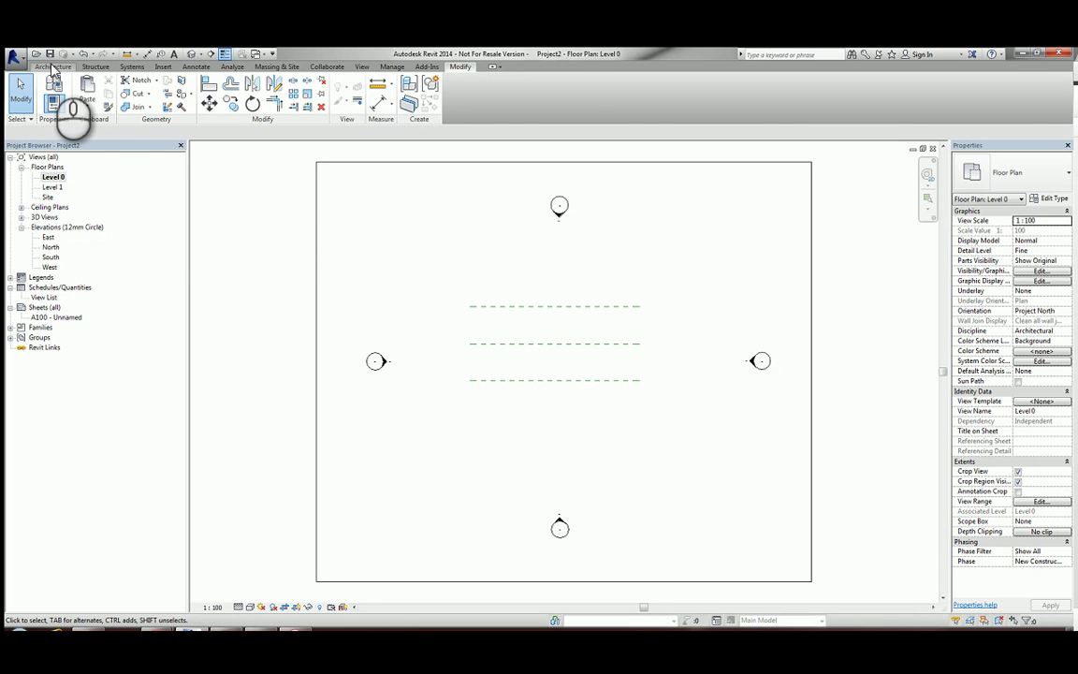
Step: Start a wall of type Cav - 103 100i 100 p - Lwt with its location line set to Wall Centerline
left_click(52, 67)
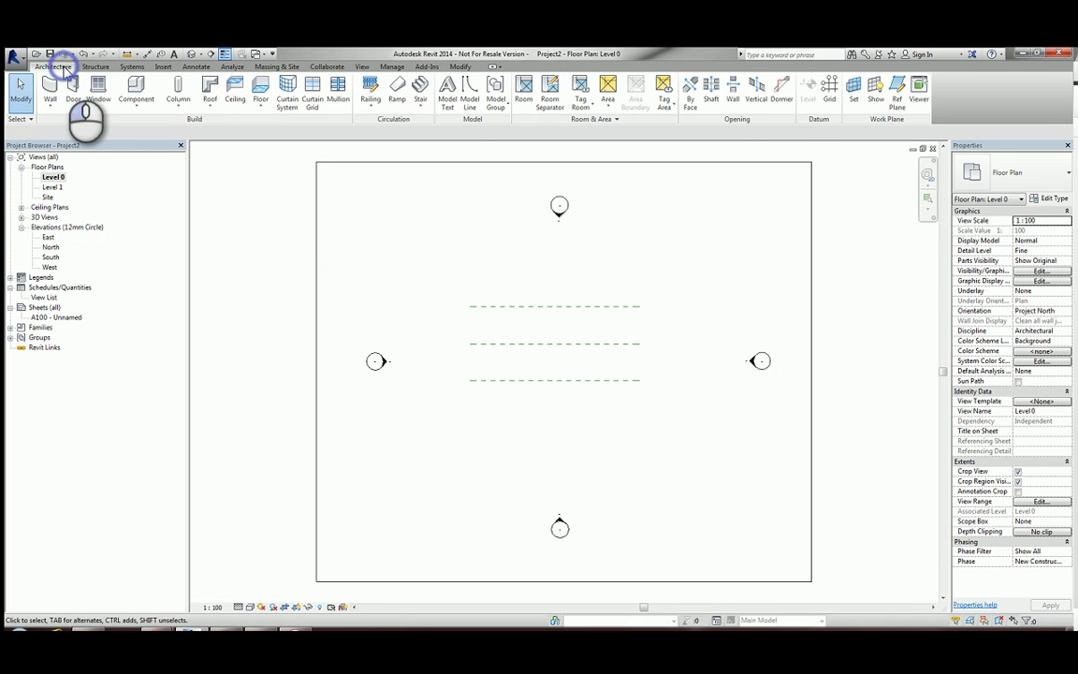
left_click(51, 94)
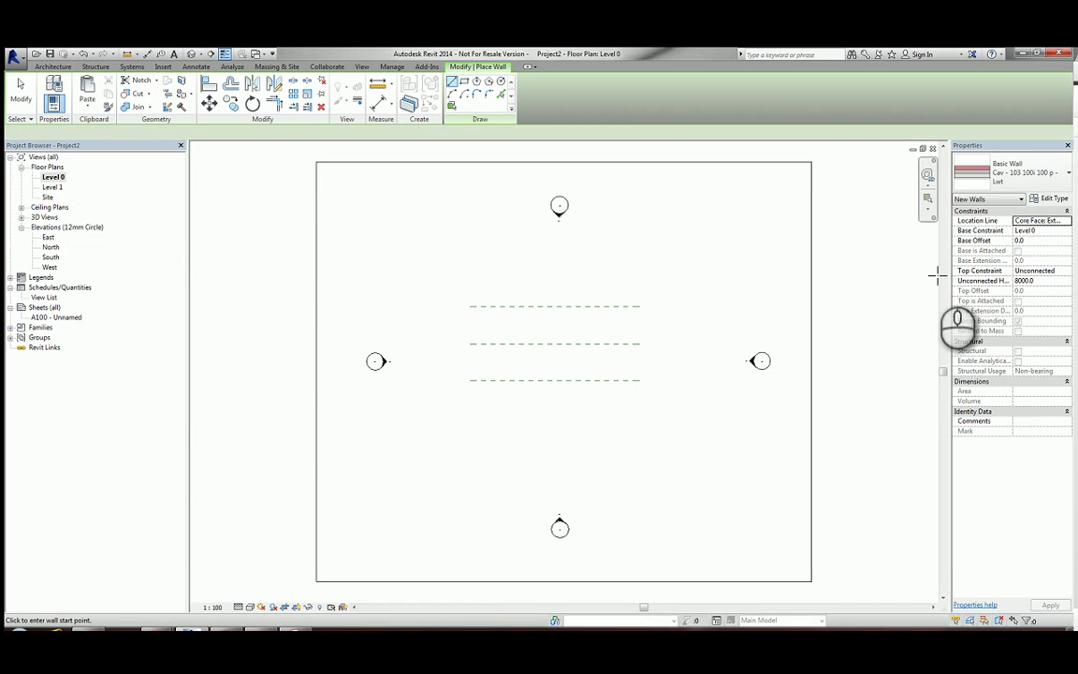
left_click(1007, 179)
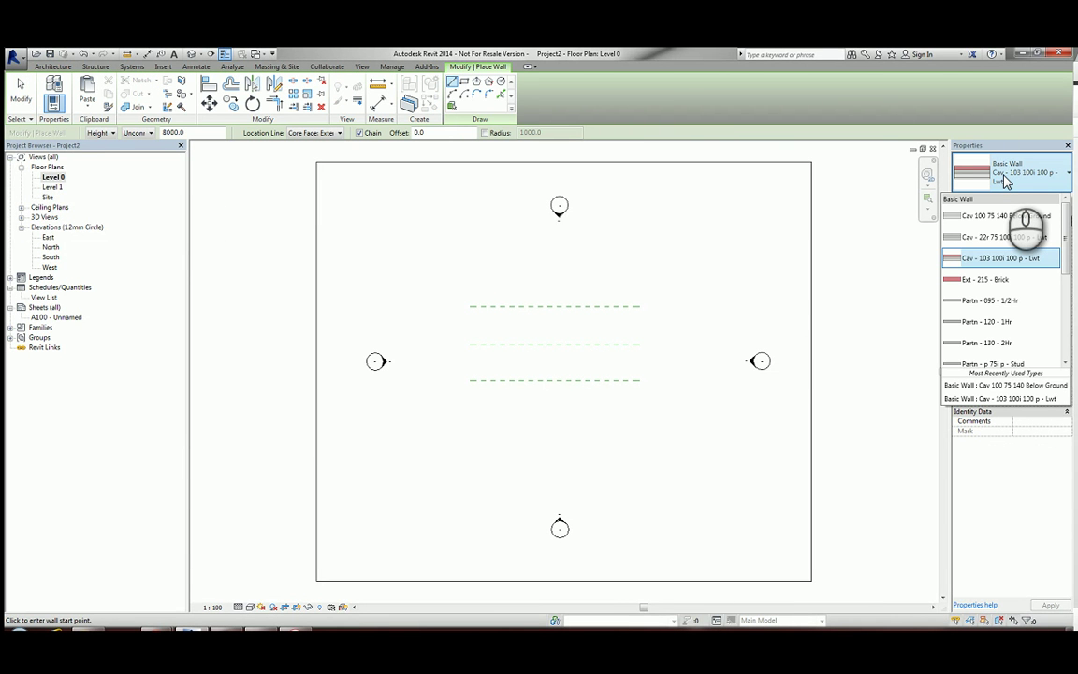
left_click(1009, 260)
left_click(1067, 220)
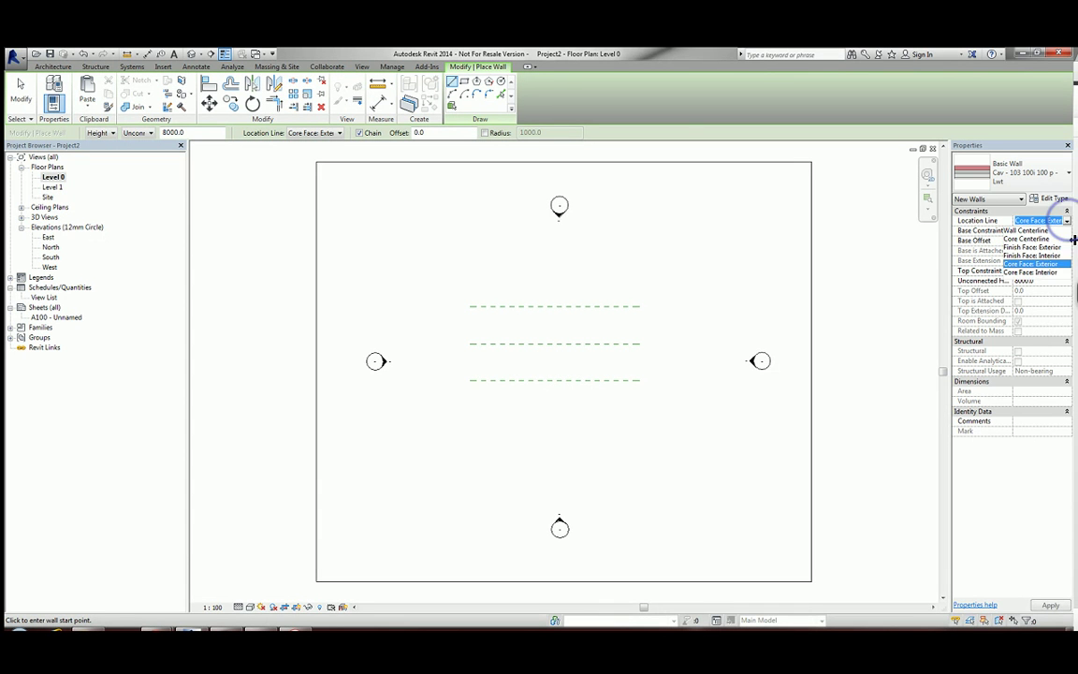
left_click(1029, 230)
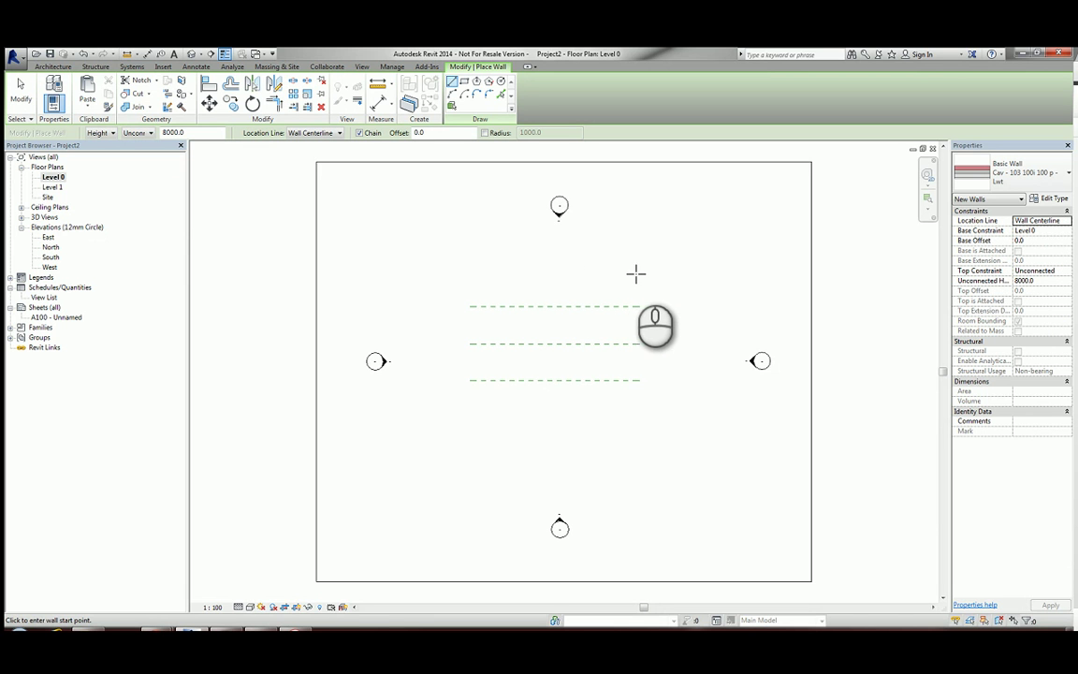
Step: Draw a closed rectangle of four walls, about 1820 by 1140 mm along the centrelines, above the reference planes
left_click(472, 261)
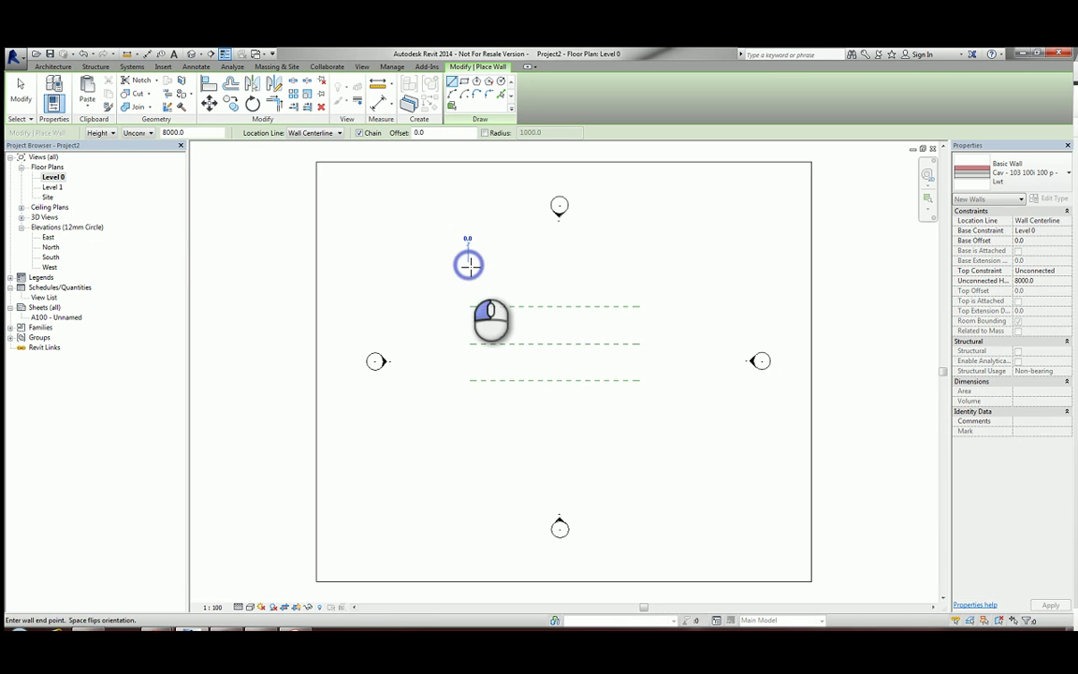
scroll(471, 265, "up", 2)
scroll(487, 267, "up", 5)
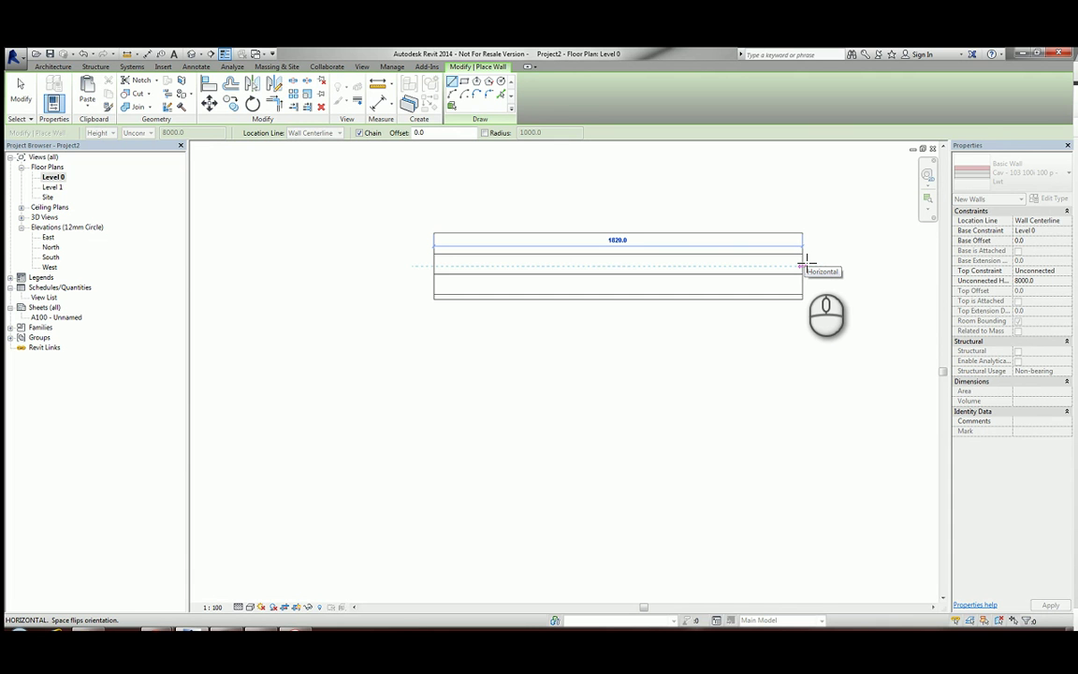
left_click(803, 265)
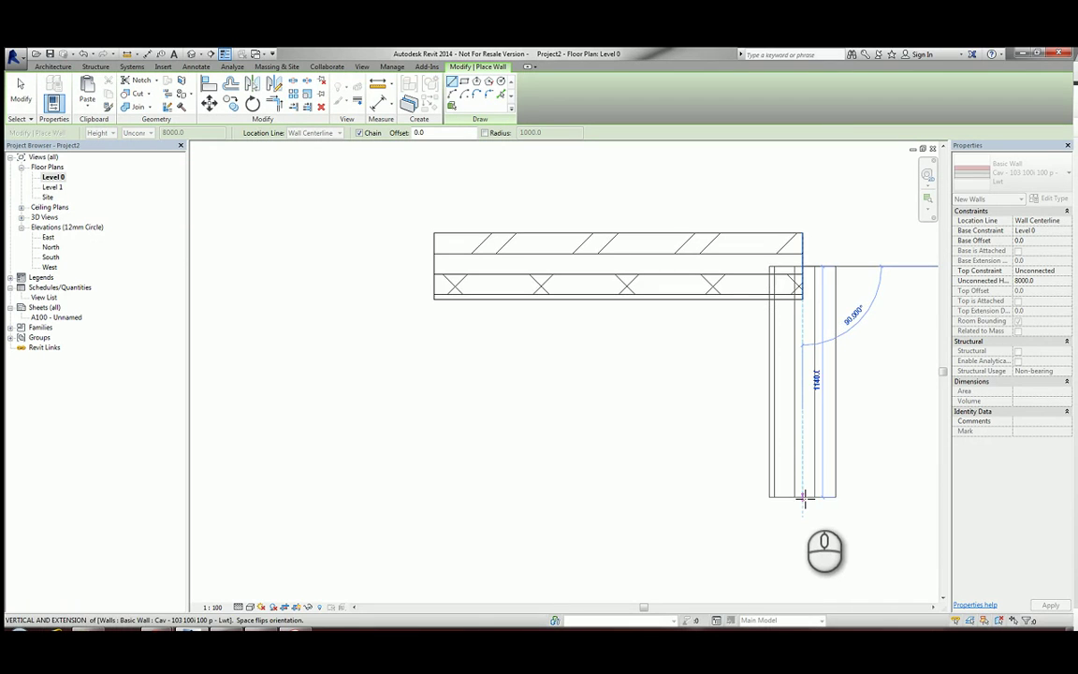
left_click(802, 496)
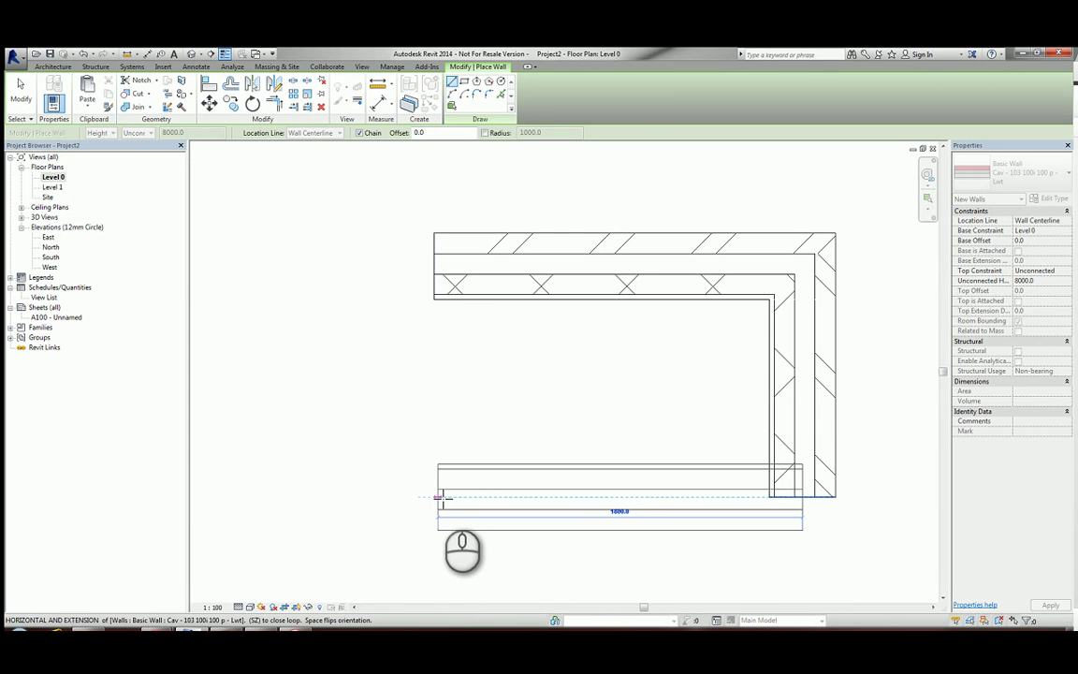
left_click(436, 496)
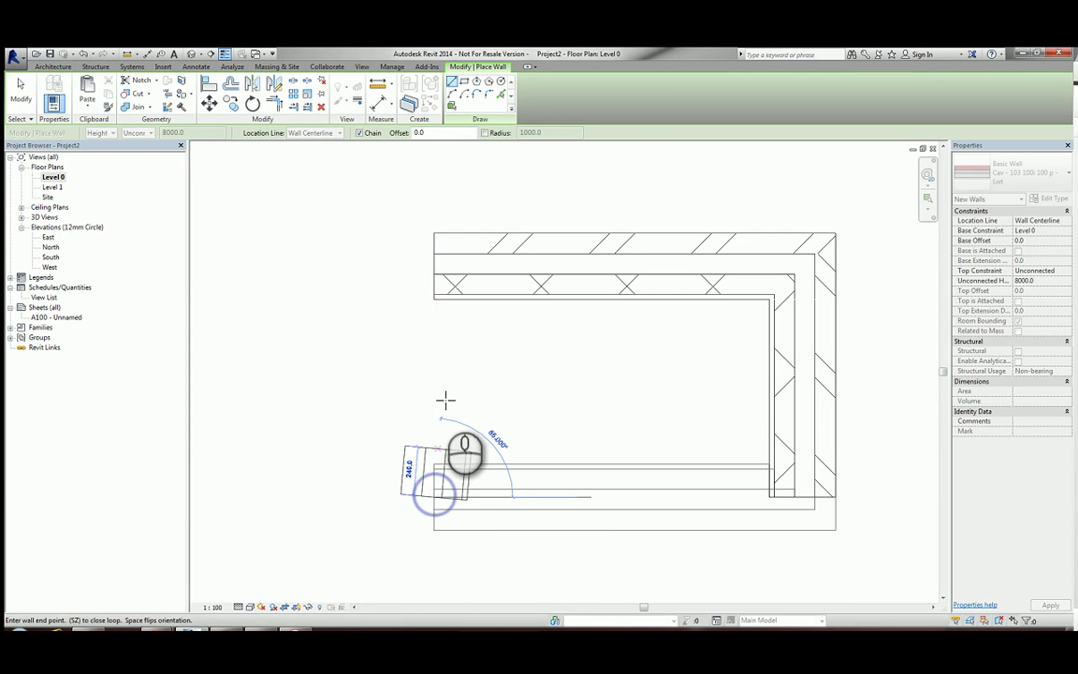
left_click(433, 273)
scroll(412, 271, "down", 3)
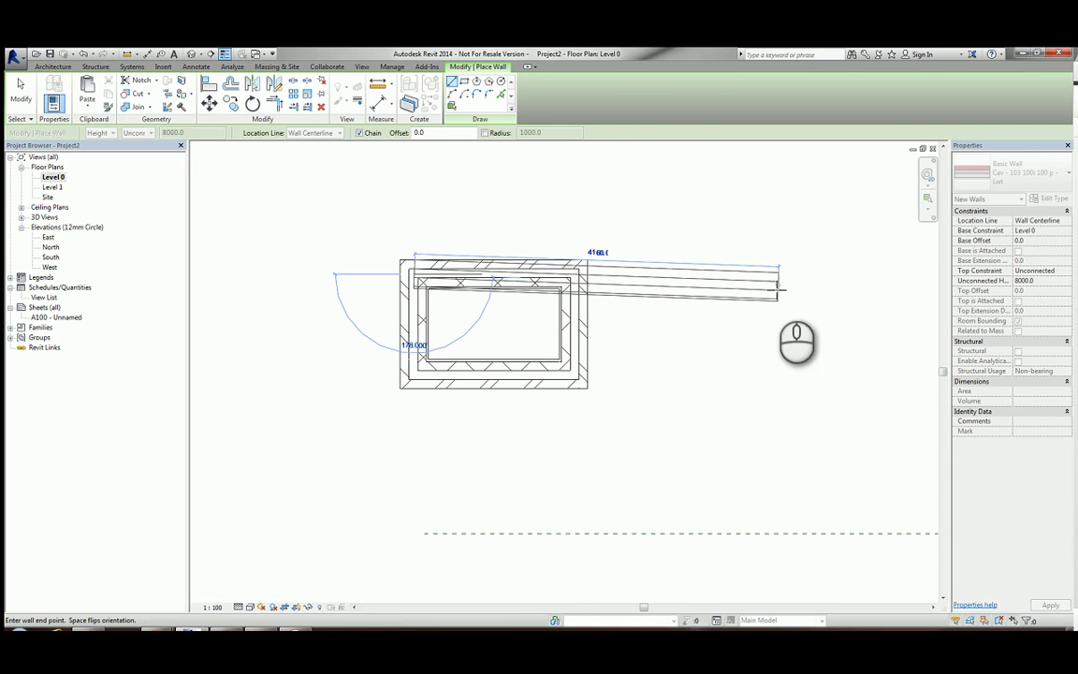
key("Escape")
Step: Set the location line to Finish Face: Exterior and draw a three-sided wall run, open at the bottom, beside the closed rectangle
middle_click_drag(715, 311, 576, 291)
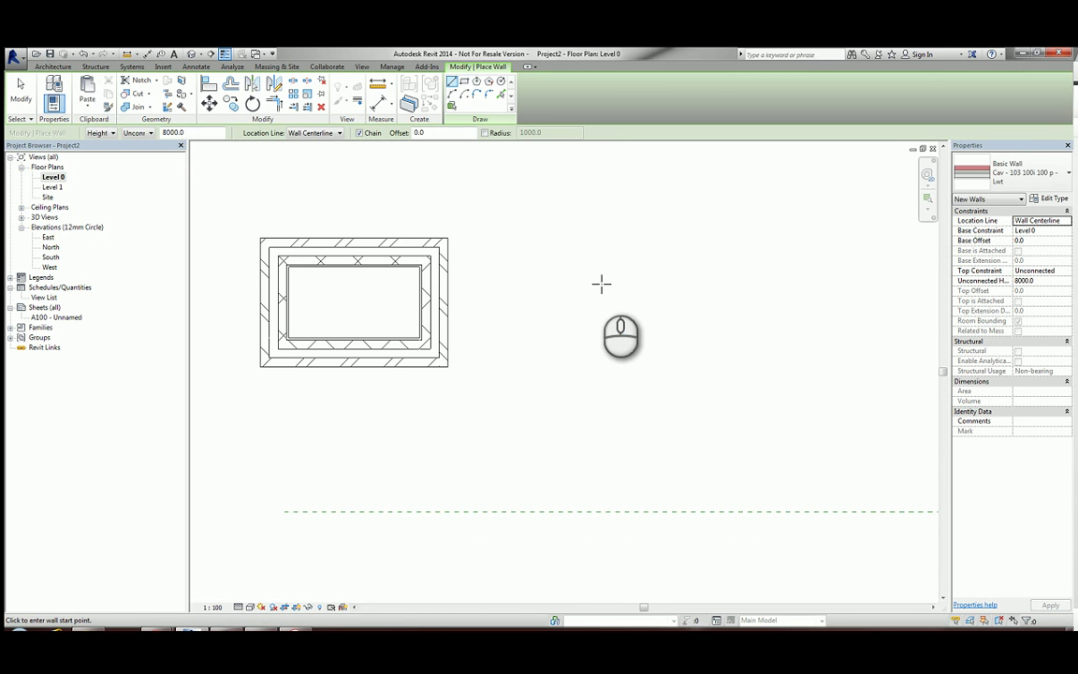
left_click(1066, 222)
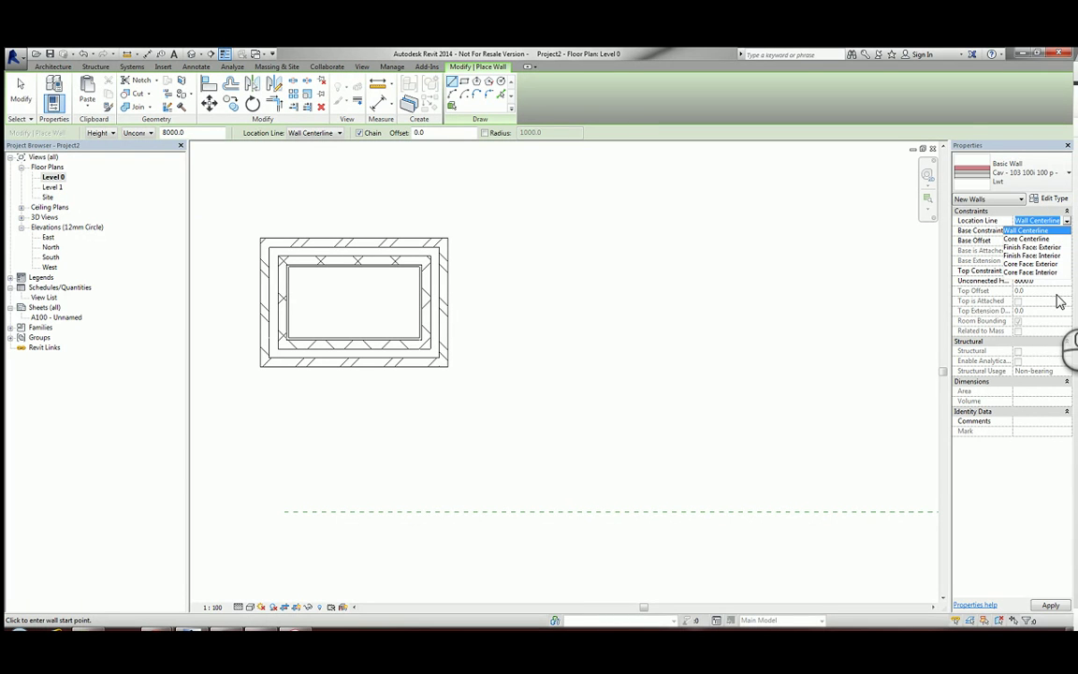
left_click(1032, 247)
left_click(548, 362)
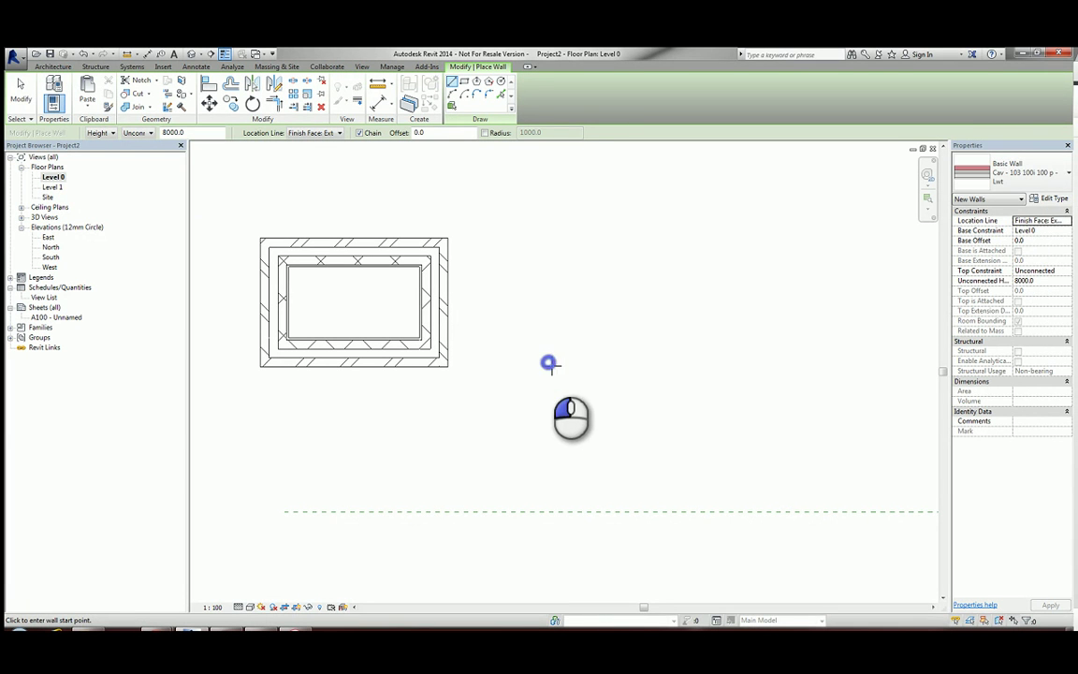
left_click(550, 239)
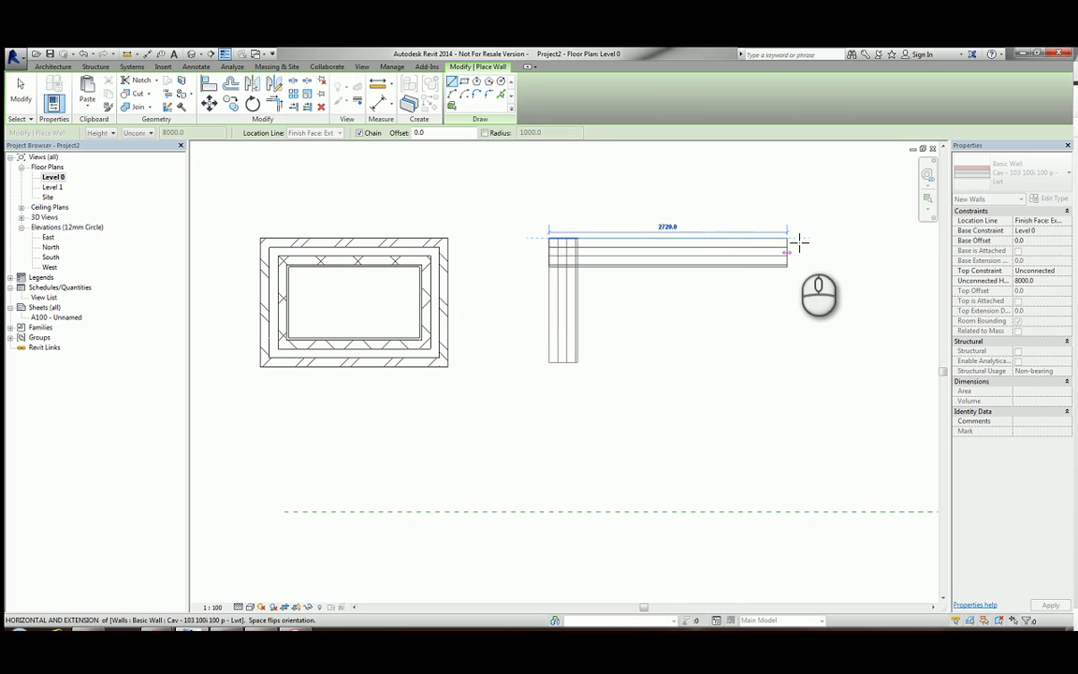
left_click(838, 241)
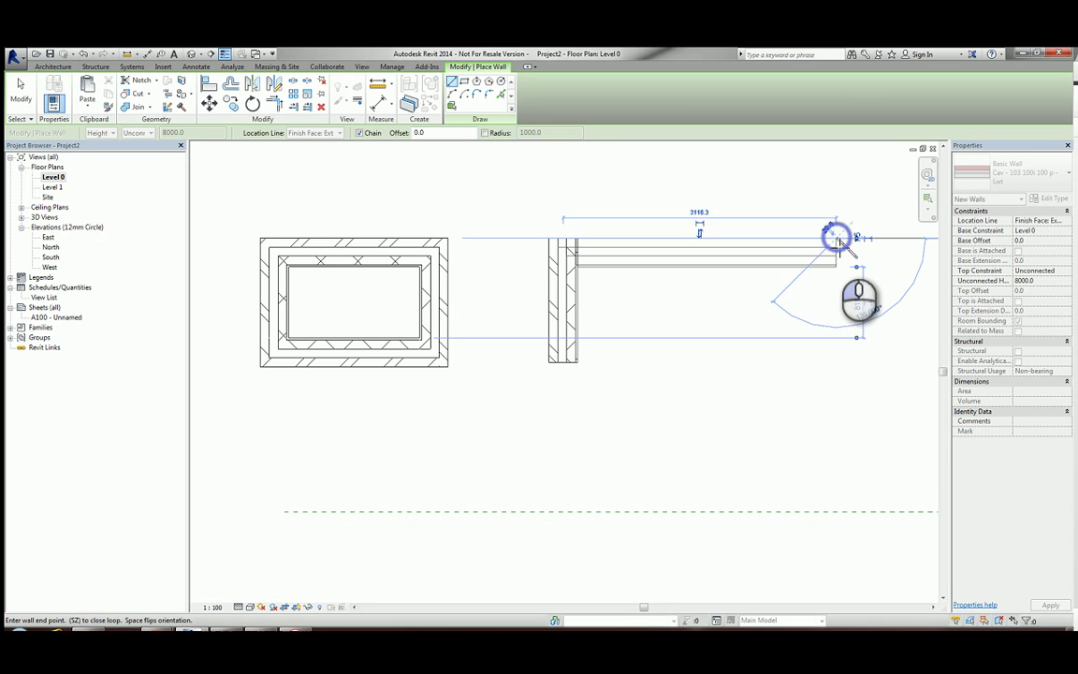
left_click(842, 363)
middle_click_drag(862, 384, 722, 414)
key("Escape")
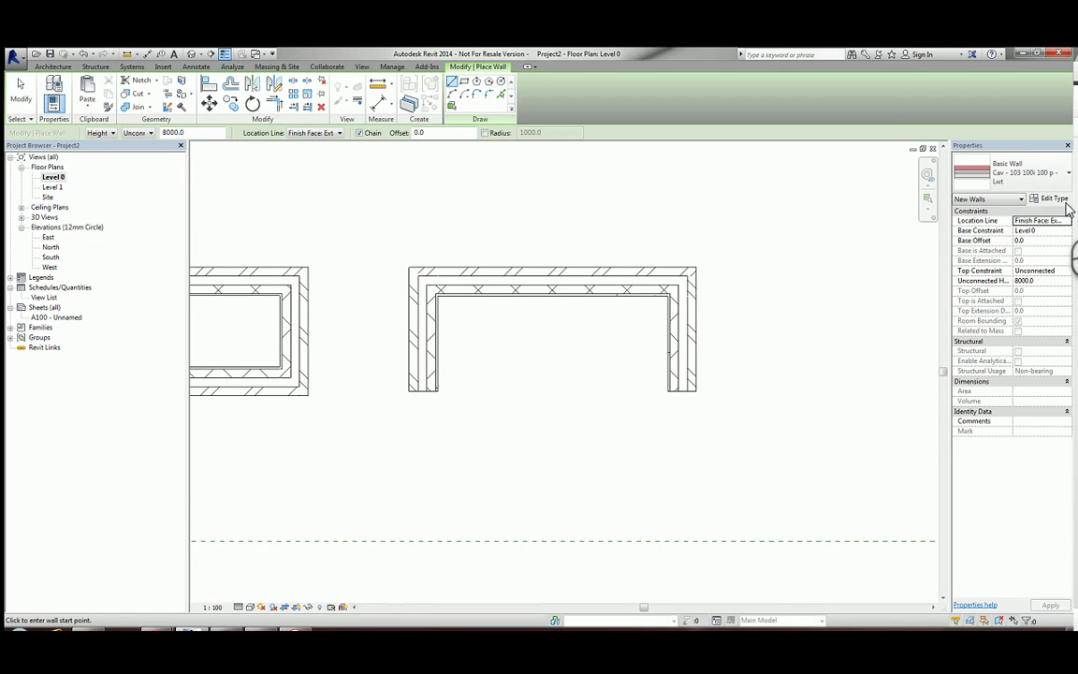
Step: Set the location line to Finish Face: Interior and draw another three-sided wall run, open at the bottom, beside the previous one
left_click(1067, 223)
left_click(1036, 257)
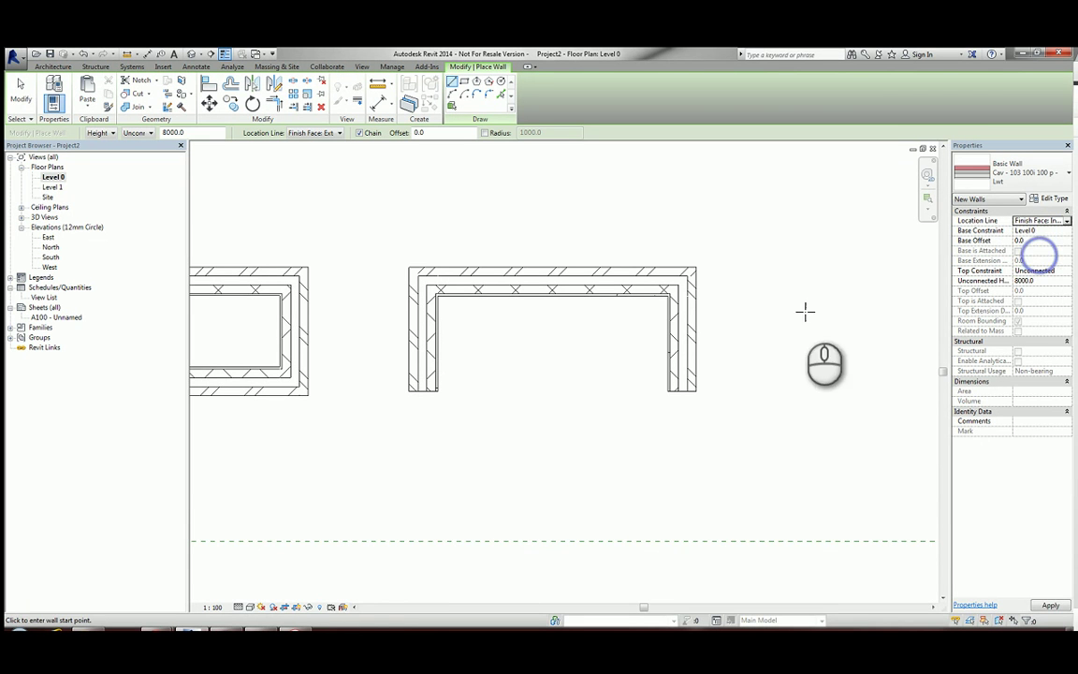
middle_click_drag(749, 328, 586, 308)
left_click(708, 371)
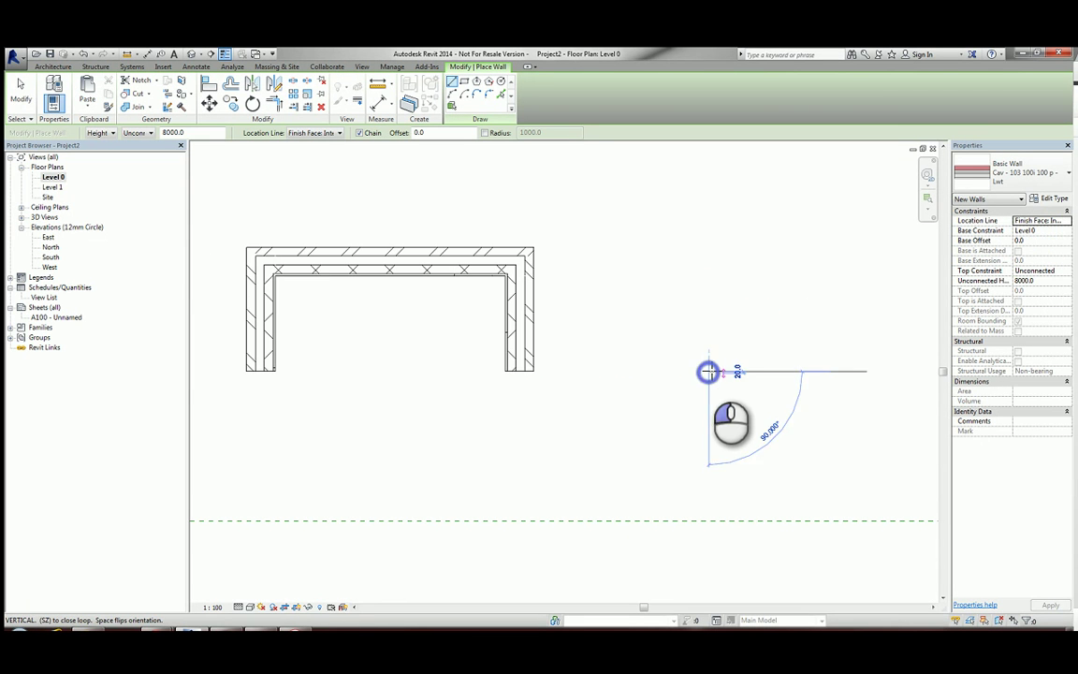
left_click(709, 260)
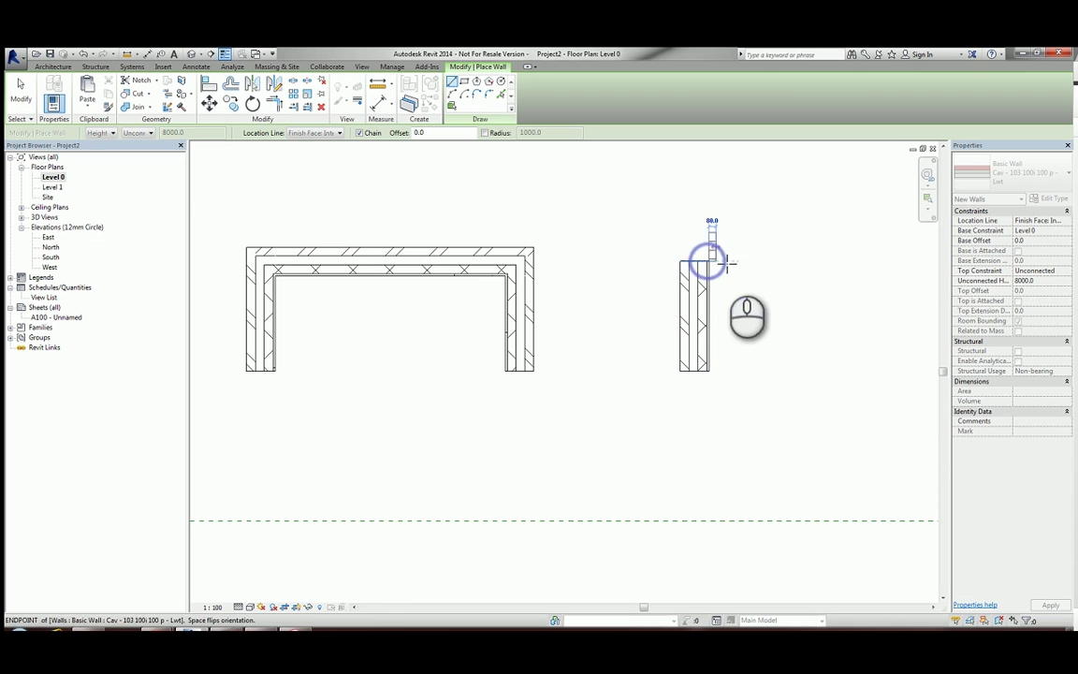
left_click(884, 260)
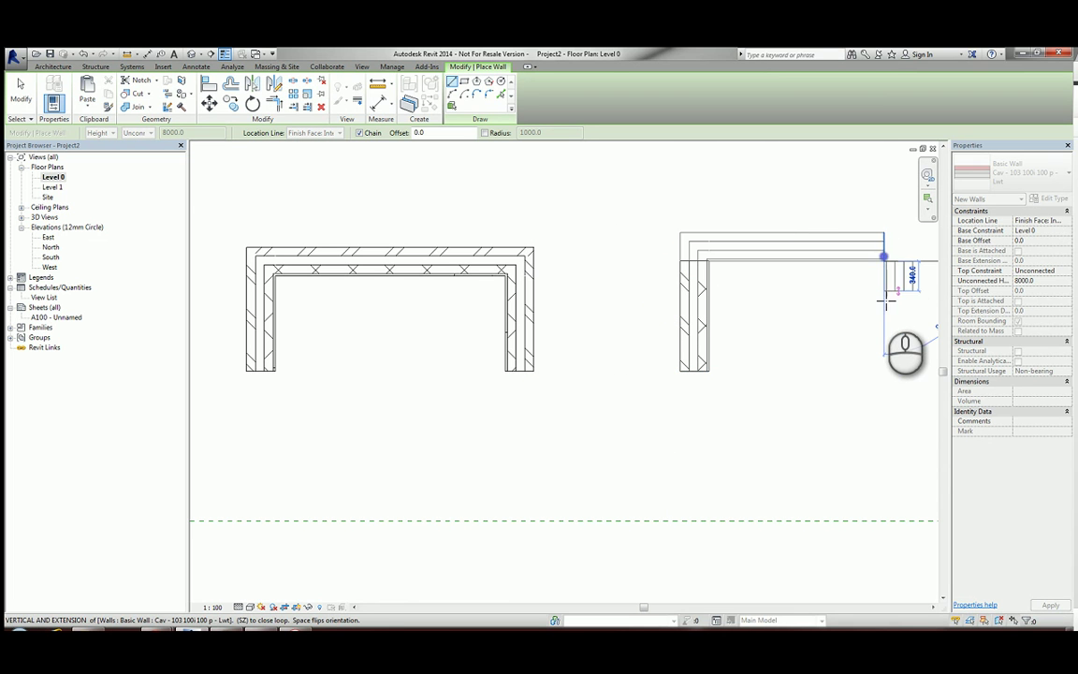
left_click(885, 355)
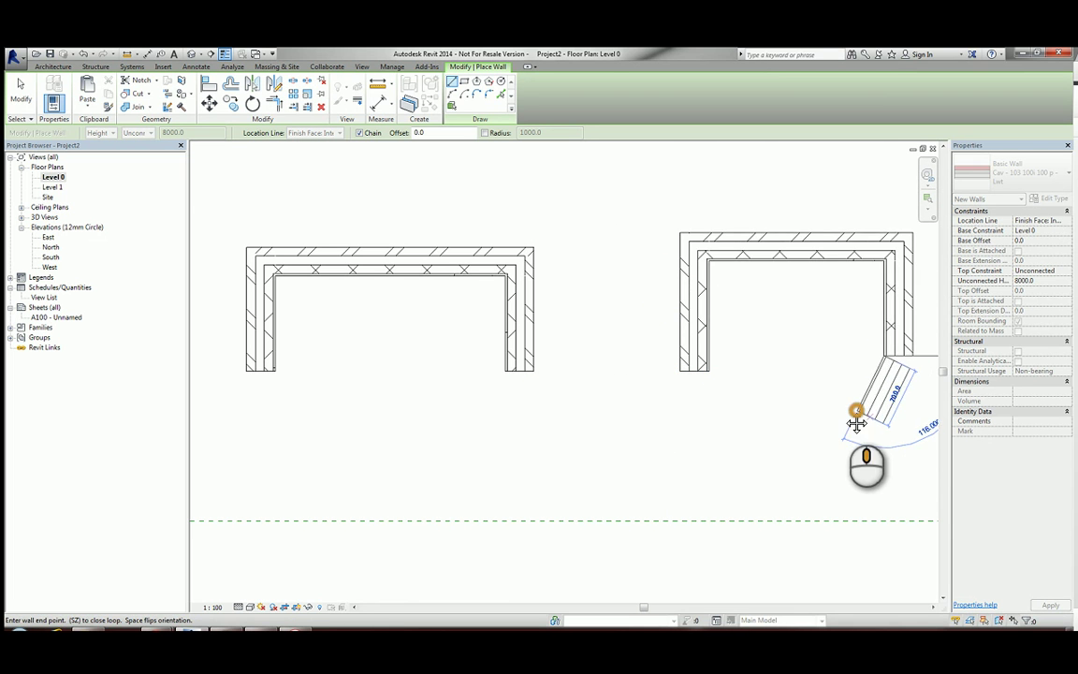
middle_click_drag(856, 412, 505, 418)
key("Escape")
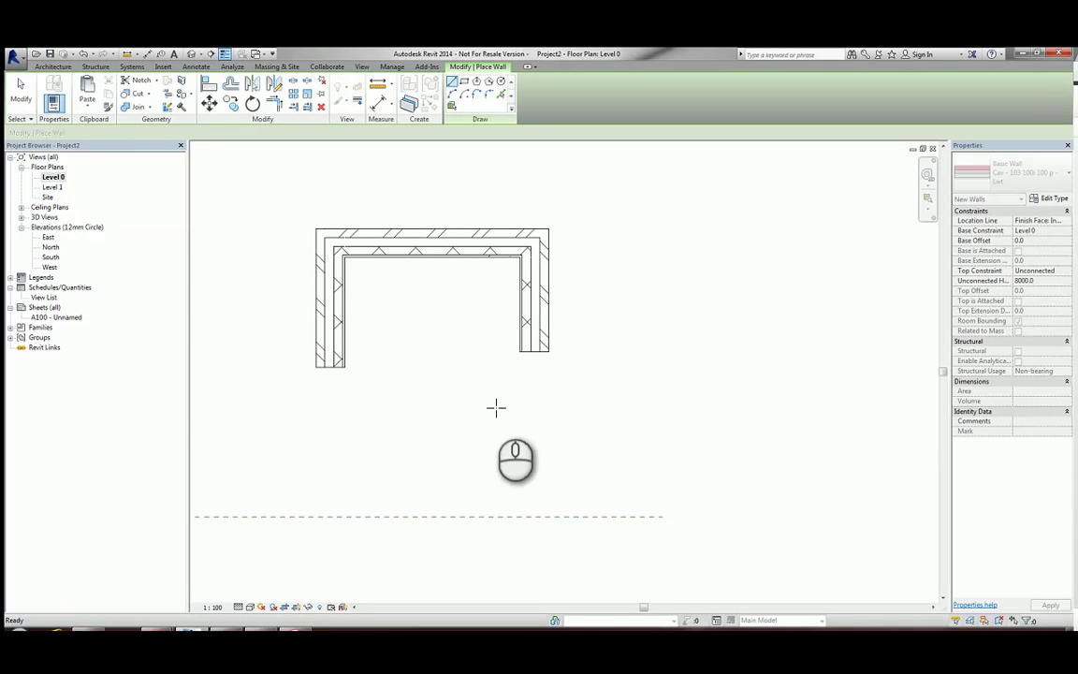
Step: Review the location line options without changing them and turn off the Thin Lines display
left_click(1066, 222)
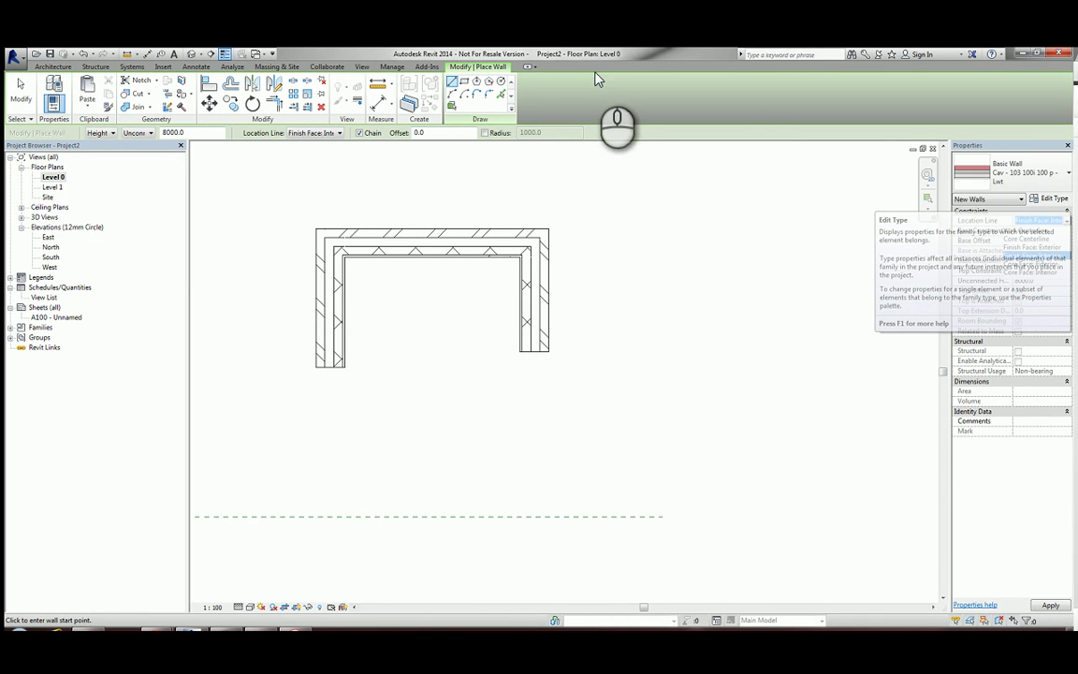
left_click(580, 97)
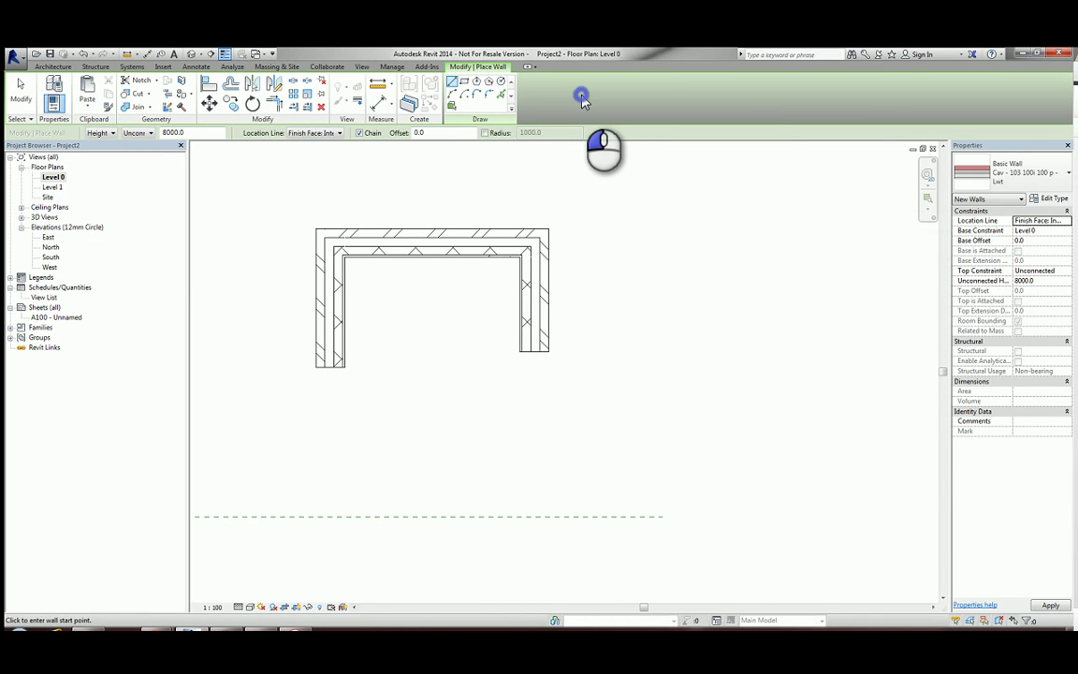
left_click(225, 54)
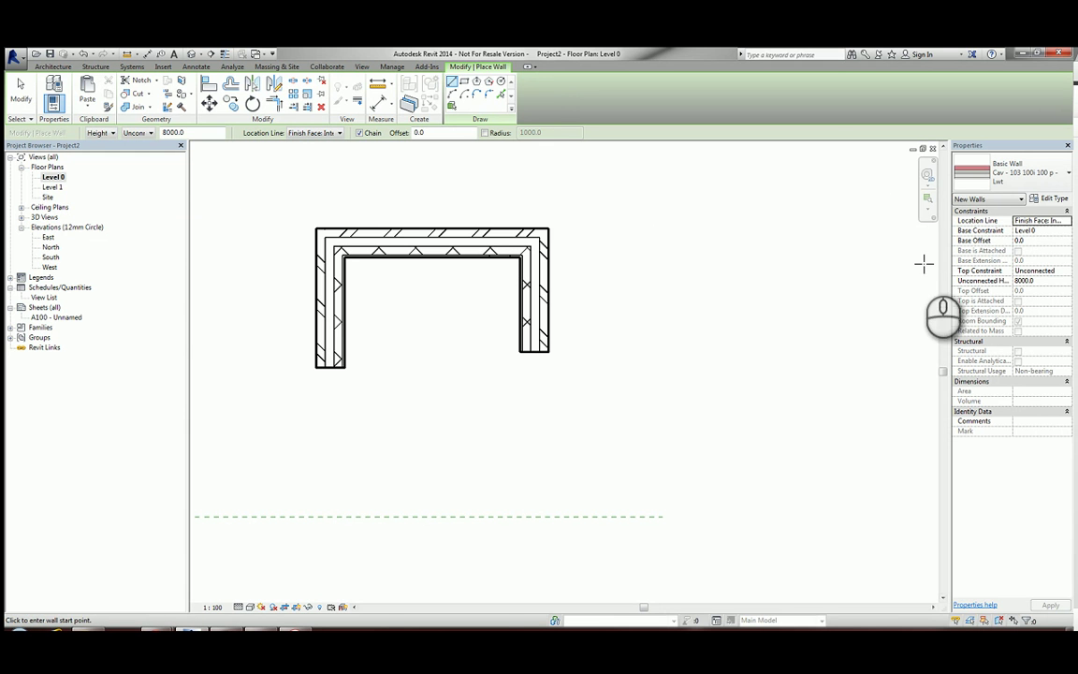
Step: Open the type properties of the cavity wall and switch the preview to the floor plan view
left_click(1049, 199)
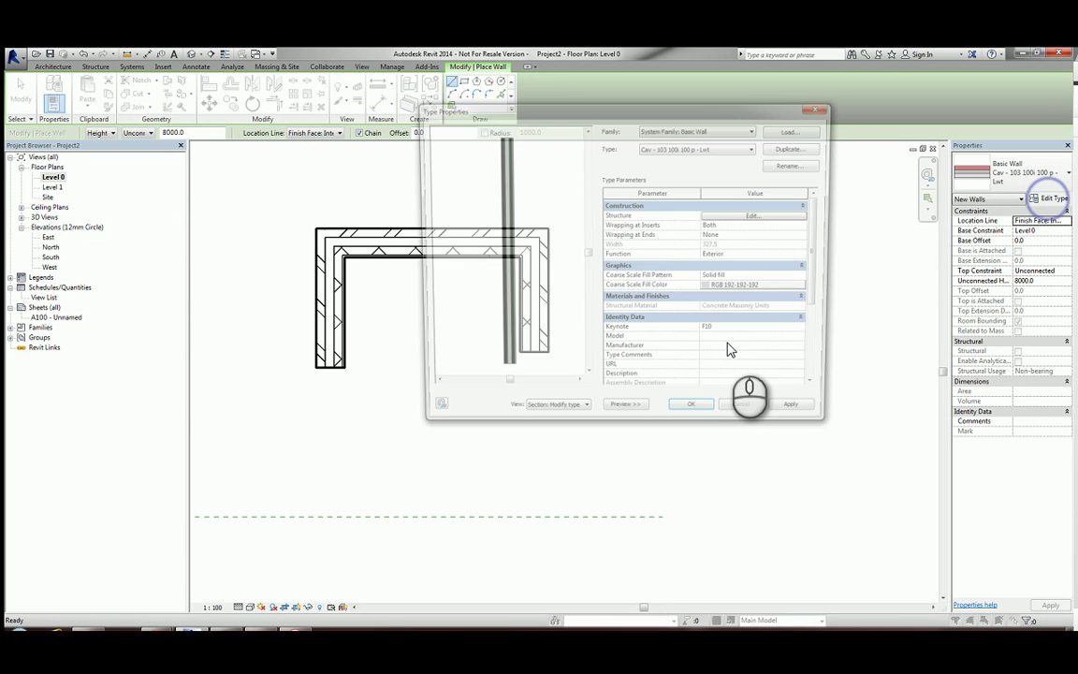
left_click(554, 415)
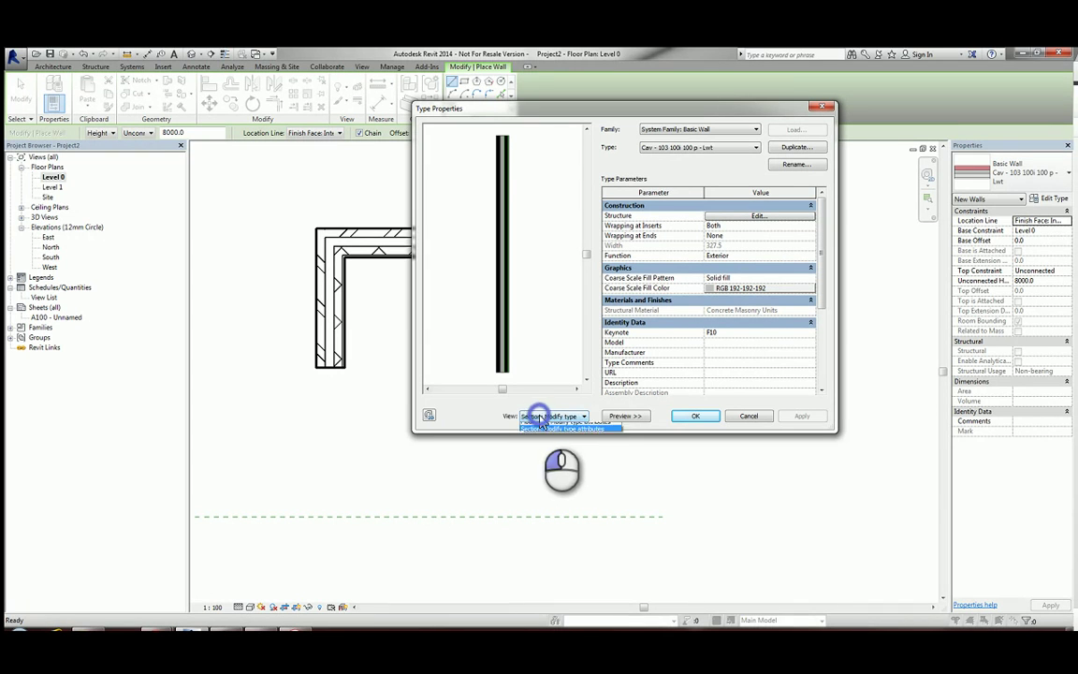
left_click(553, 427)
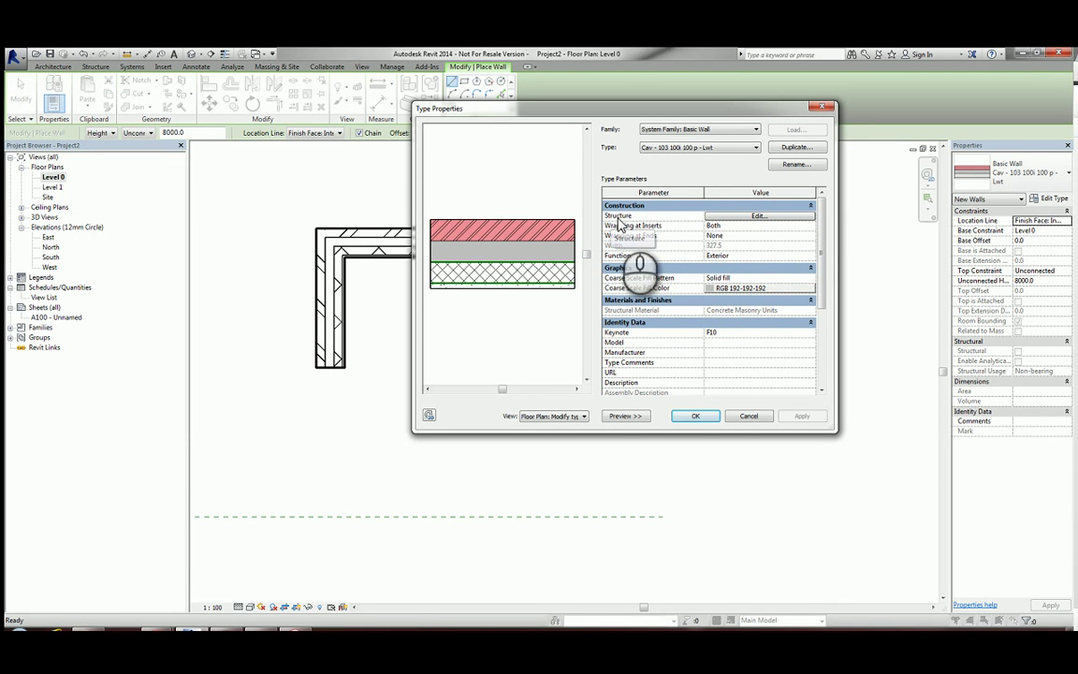
Step: Examine the wall type's layer structure with the Function and Material columns widened, close its properties and end wall placement
left_click(716, 218)
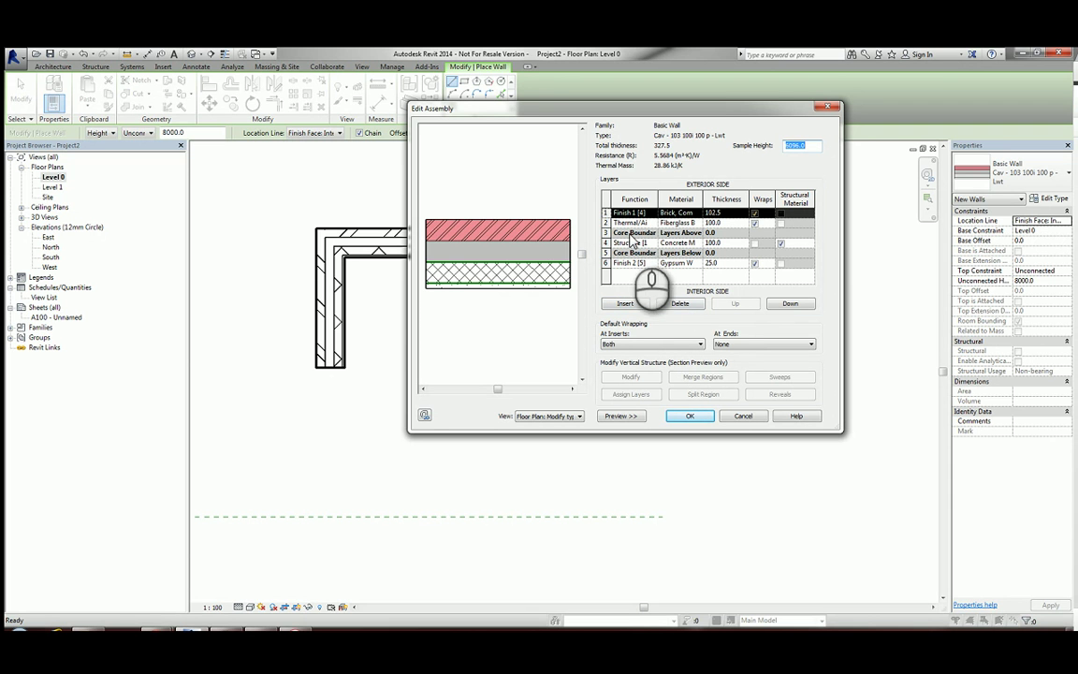
left_click_drag(659, 198, 689, 202)
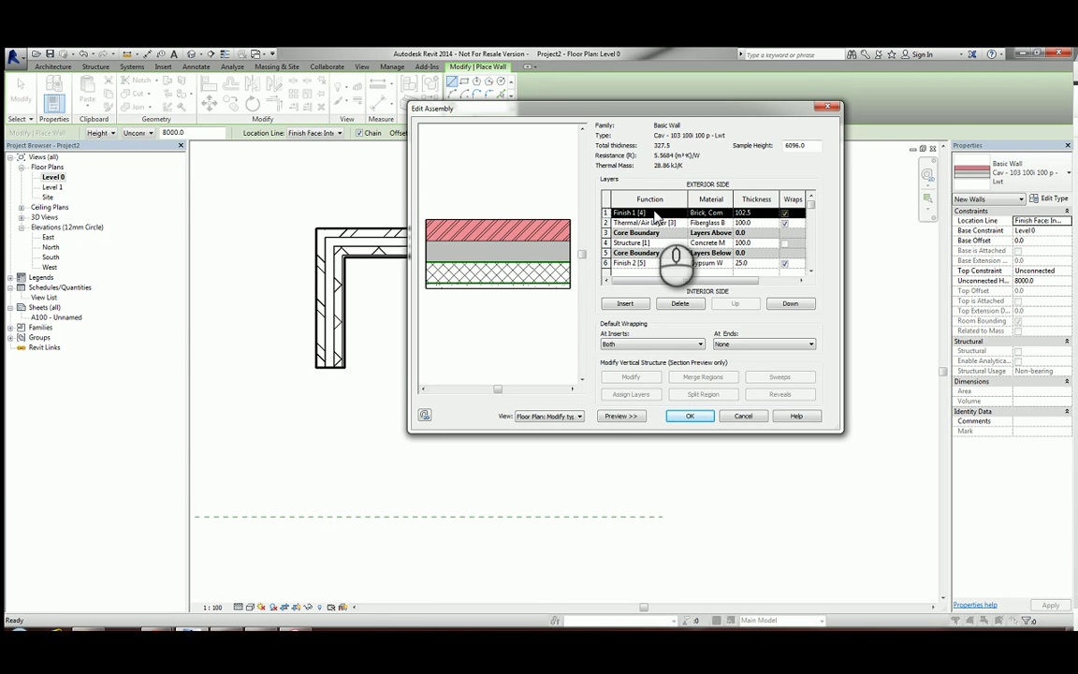
left_click_drag(734, 199, 752, 200)
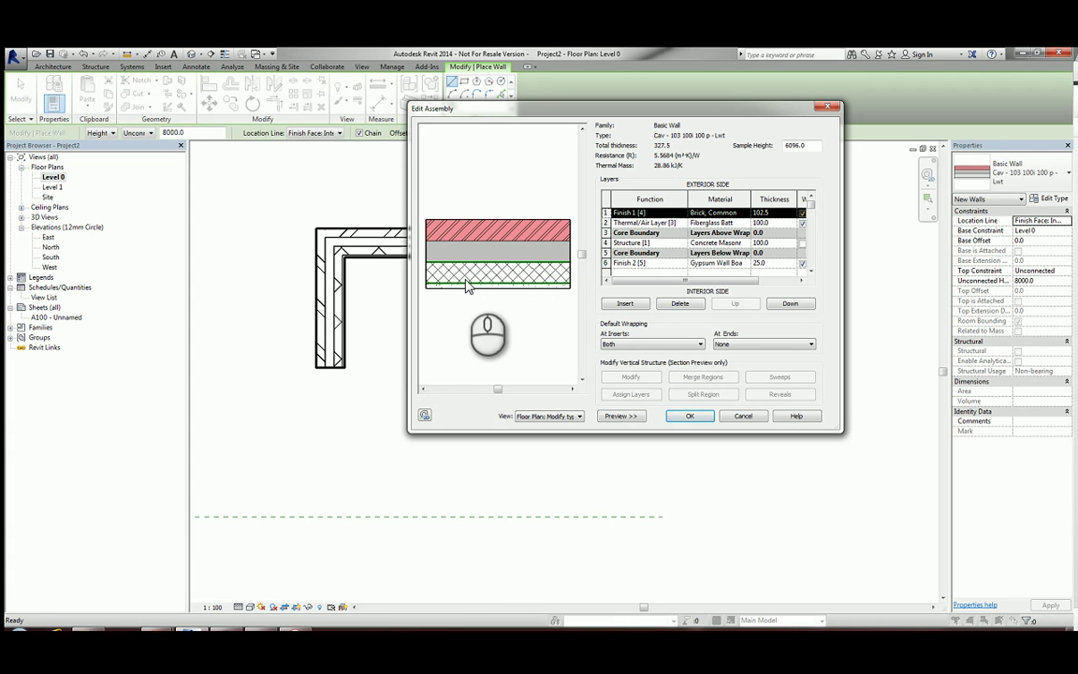
left_click(690, 416)
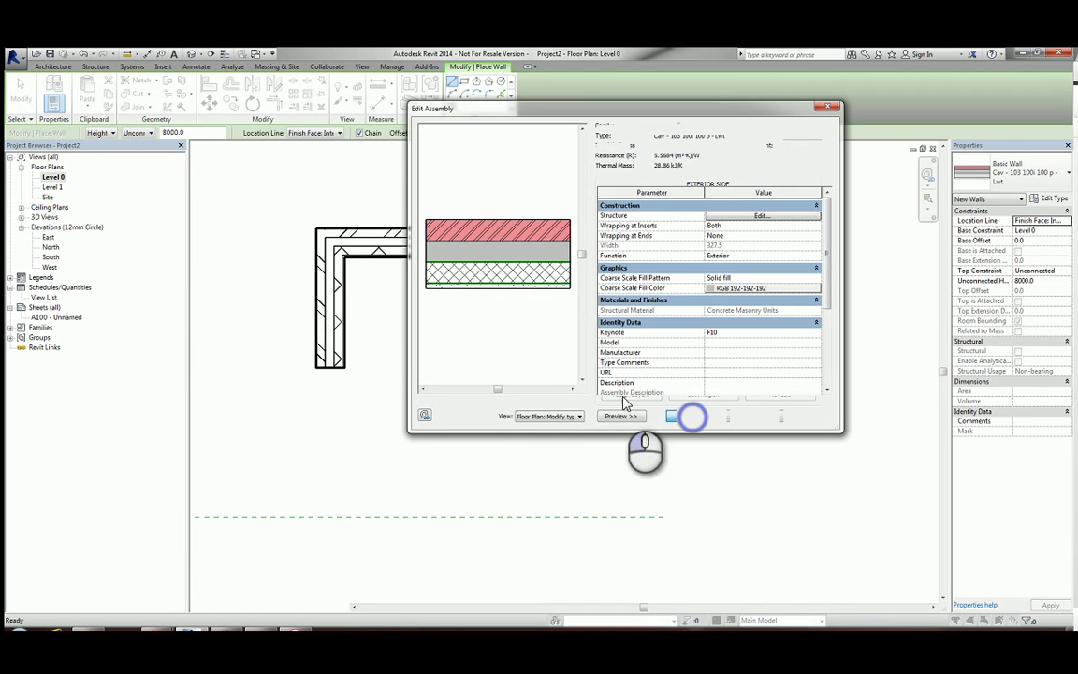
left_click(688, 415)
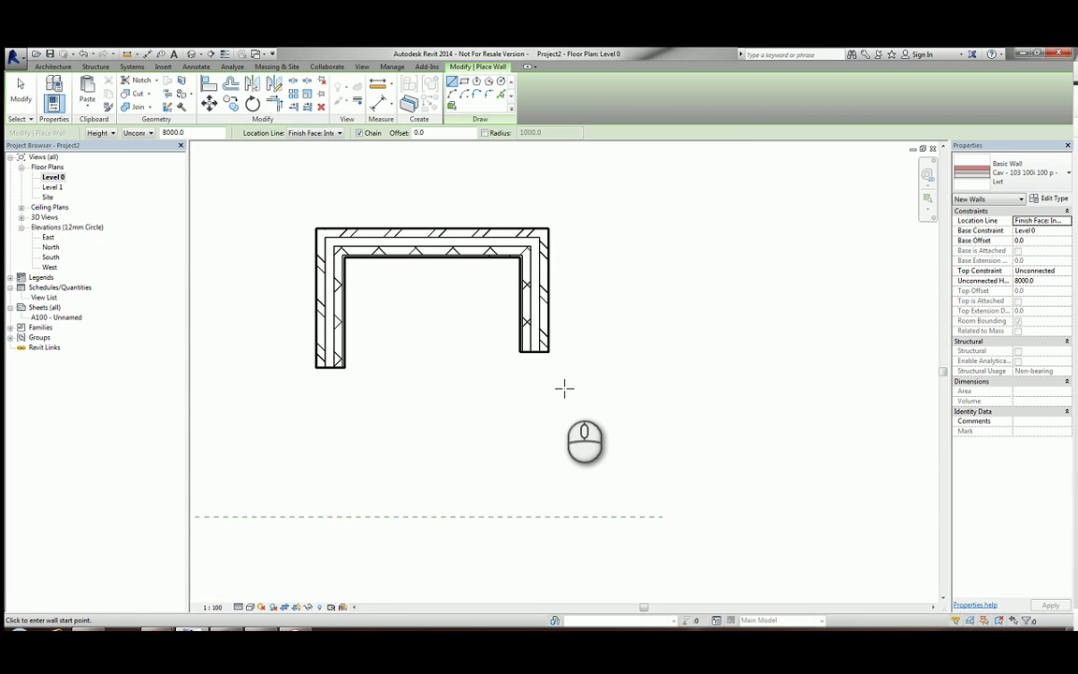
left_click(20, 89)
scroll(391, 278, "down", 2)
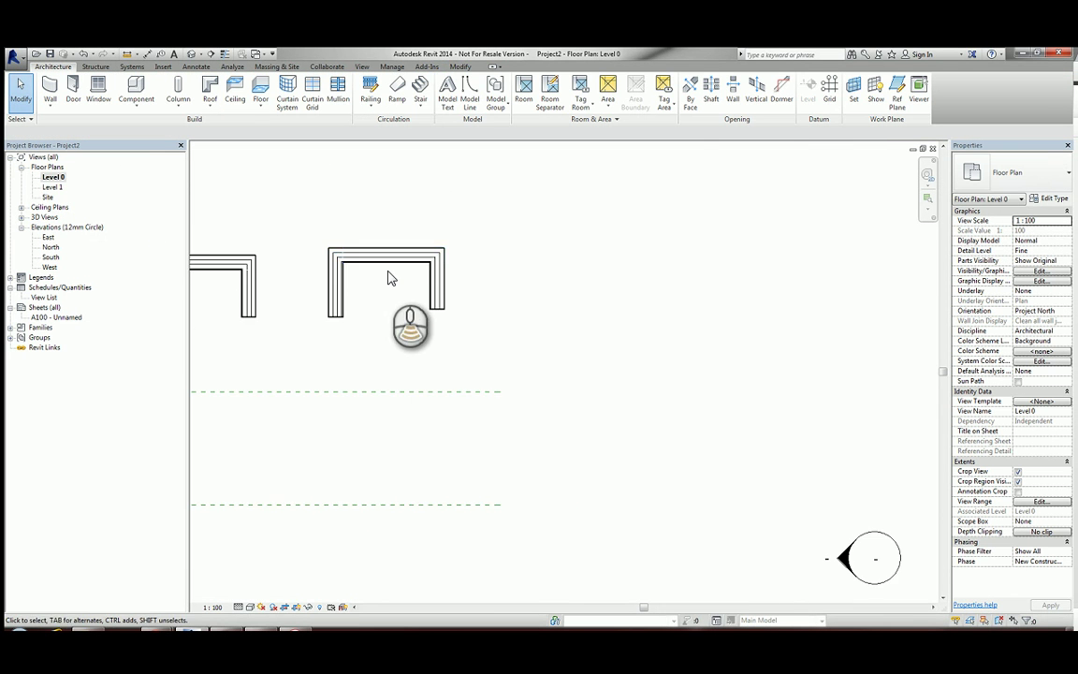
Step: Delete all three existing cavity wall runs above the reference planes
scroll(391, 278, "down", 3)
left_click_drag(618, 265, 301, 316)
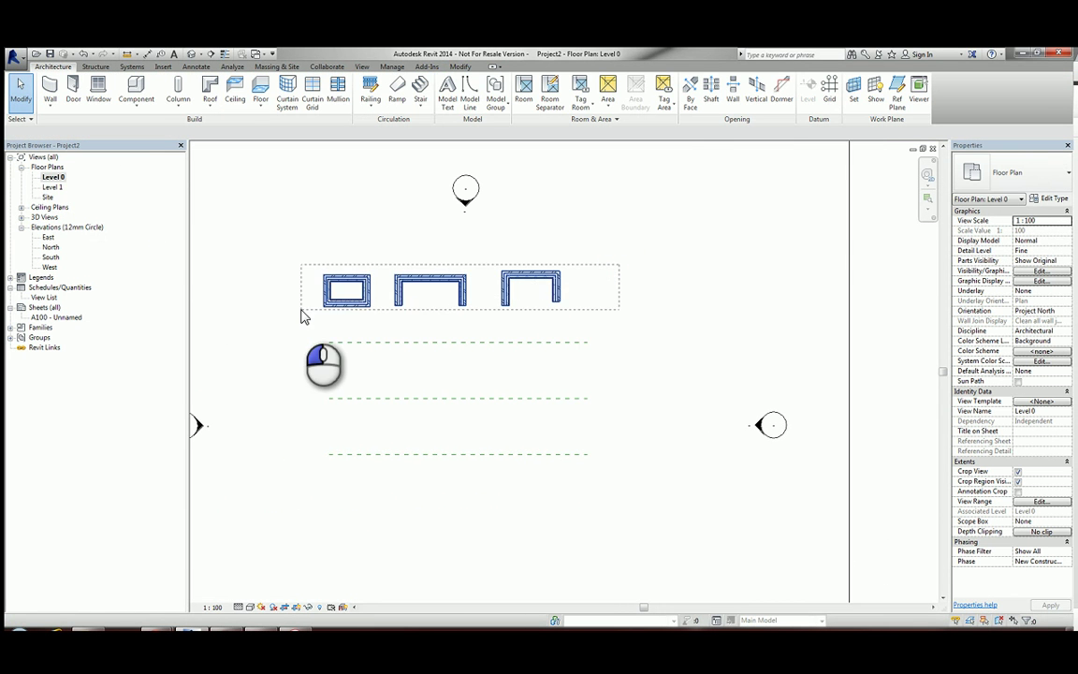
left_click(292, 100)
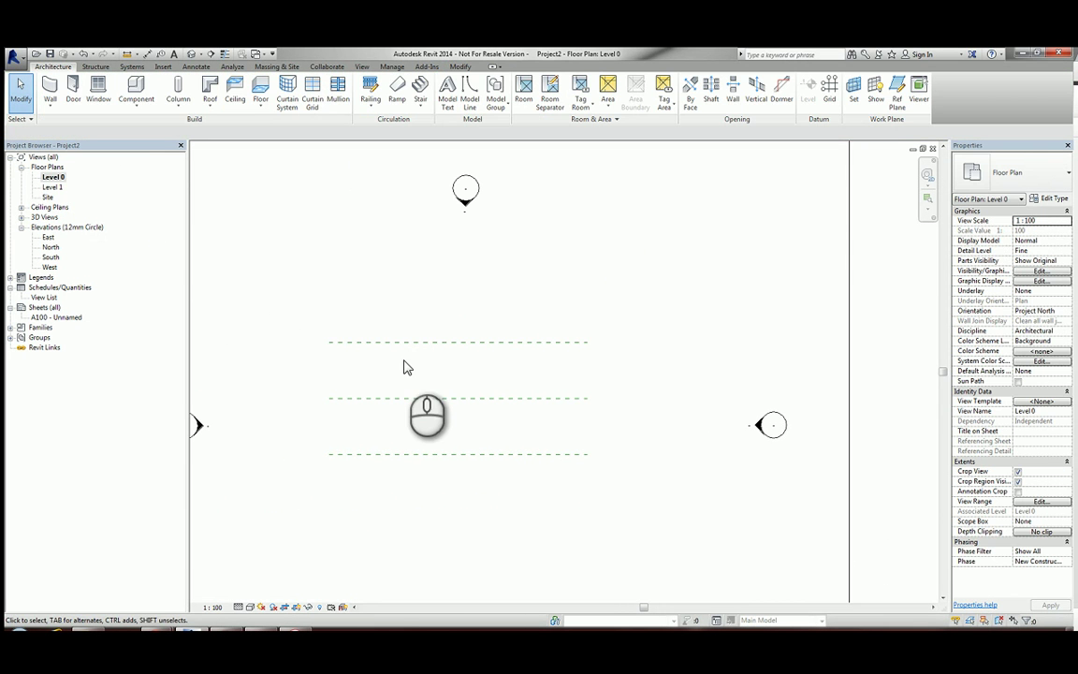
Step: Draw a horizontal cavity wall about 7600 mm long along the upper reference plane, with the location line set to Finish Face: Exterior
scroll(405, 367, "up", 3)
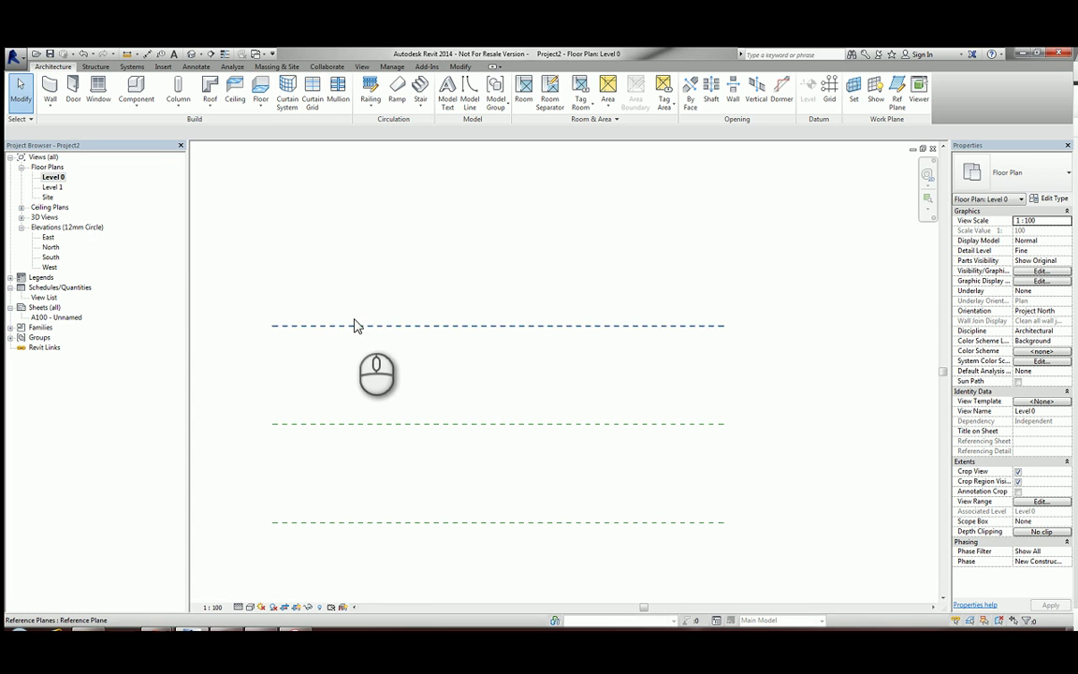
middle_click_drag(443, 426, 468, 338)
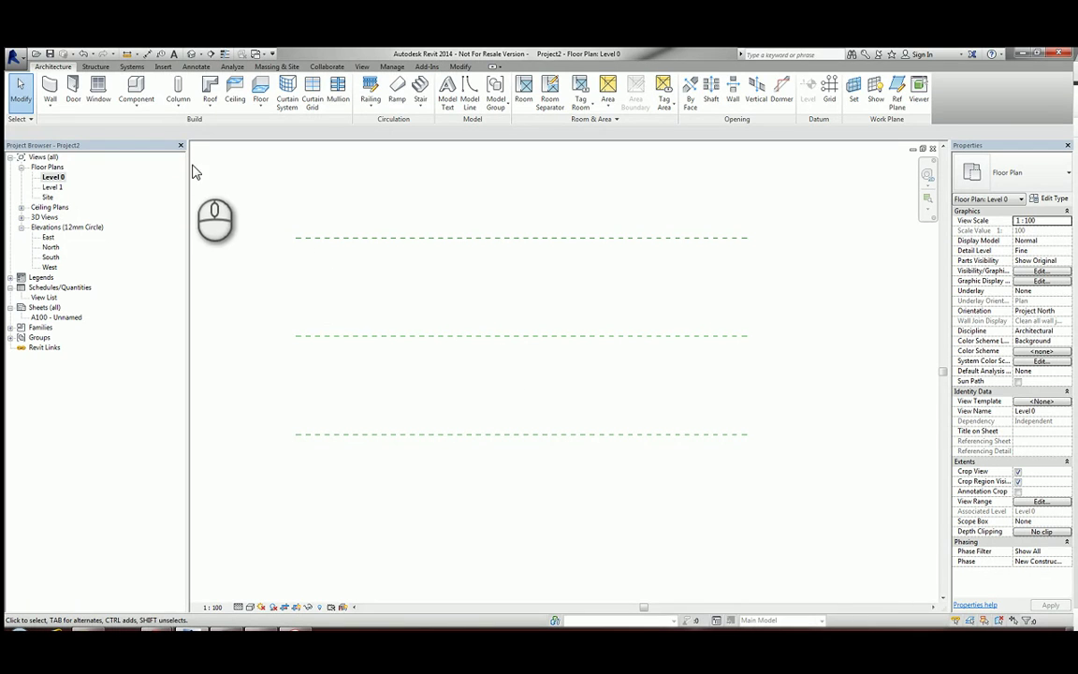
left_click(50, 89)
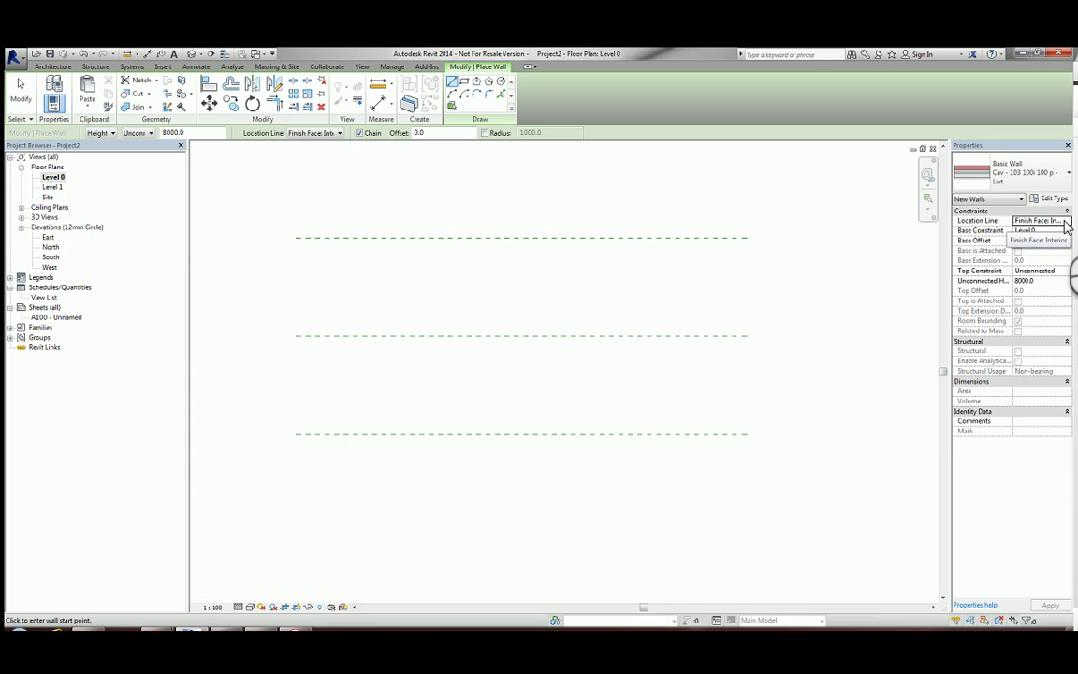
left_click(1064, 221)
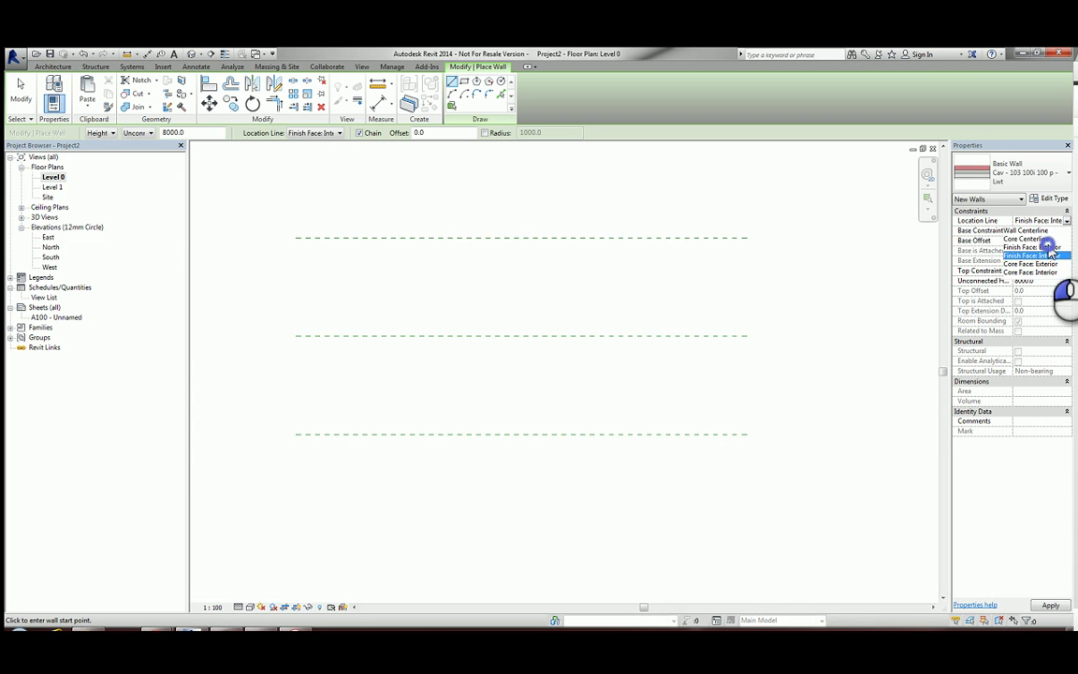
left_click(1048, 244)
left_click(369, 238)
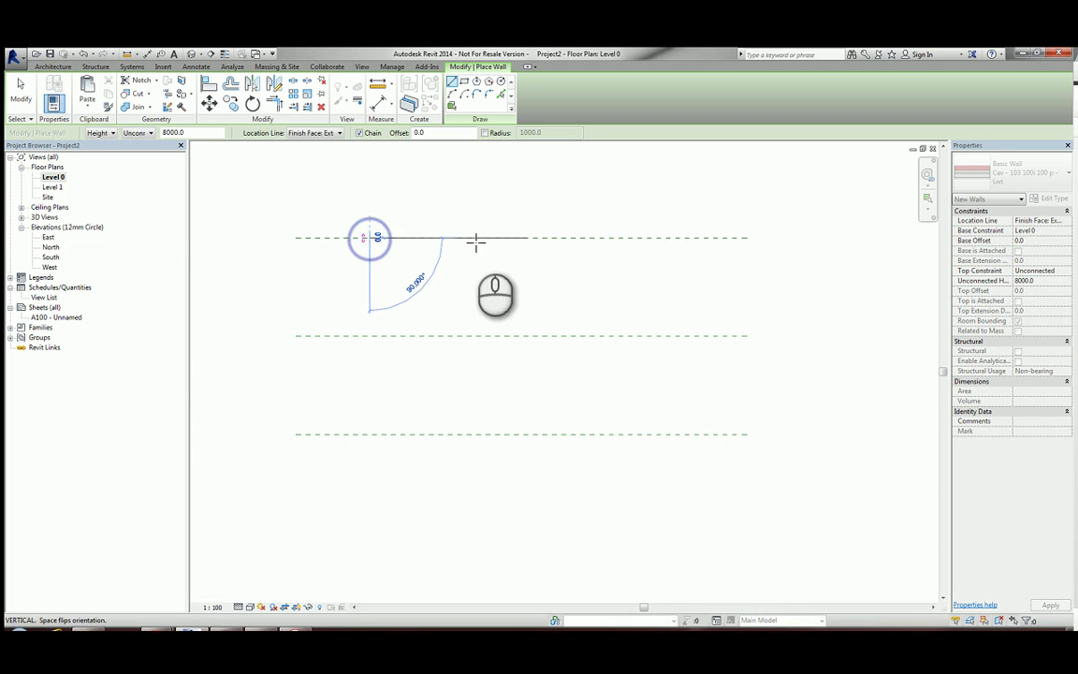
left_click(655, 239)
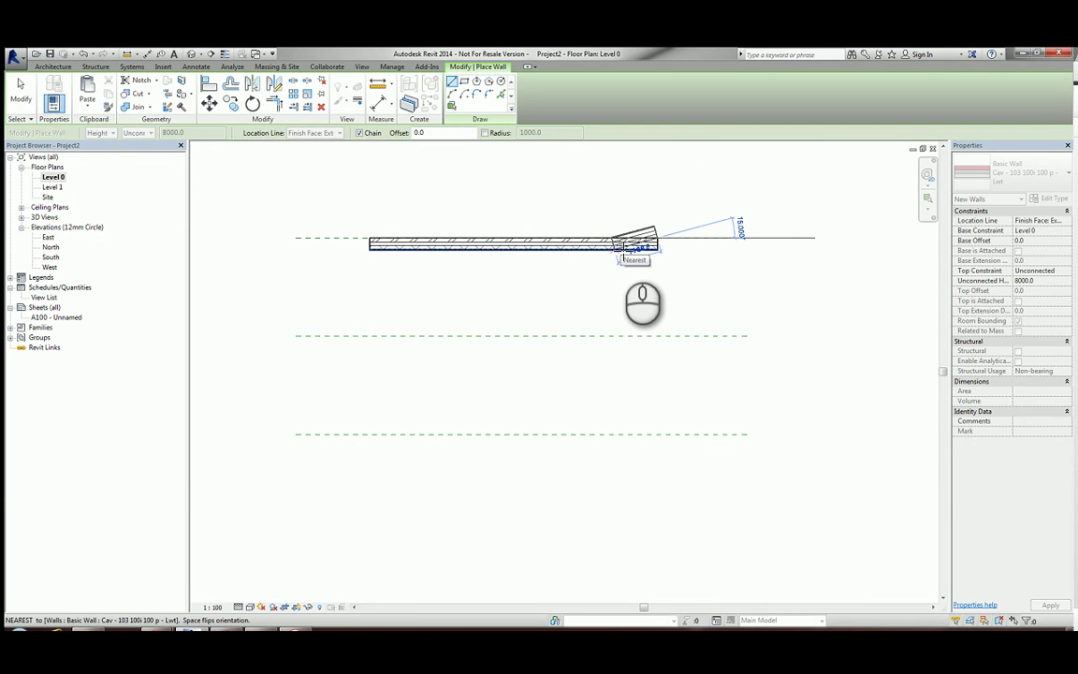
key("Escape")
Step: Set the location line to Finish Face: Interior and draw a wall of matching length along the middle reference plane
left_click(1067, 221)
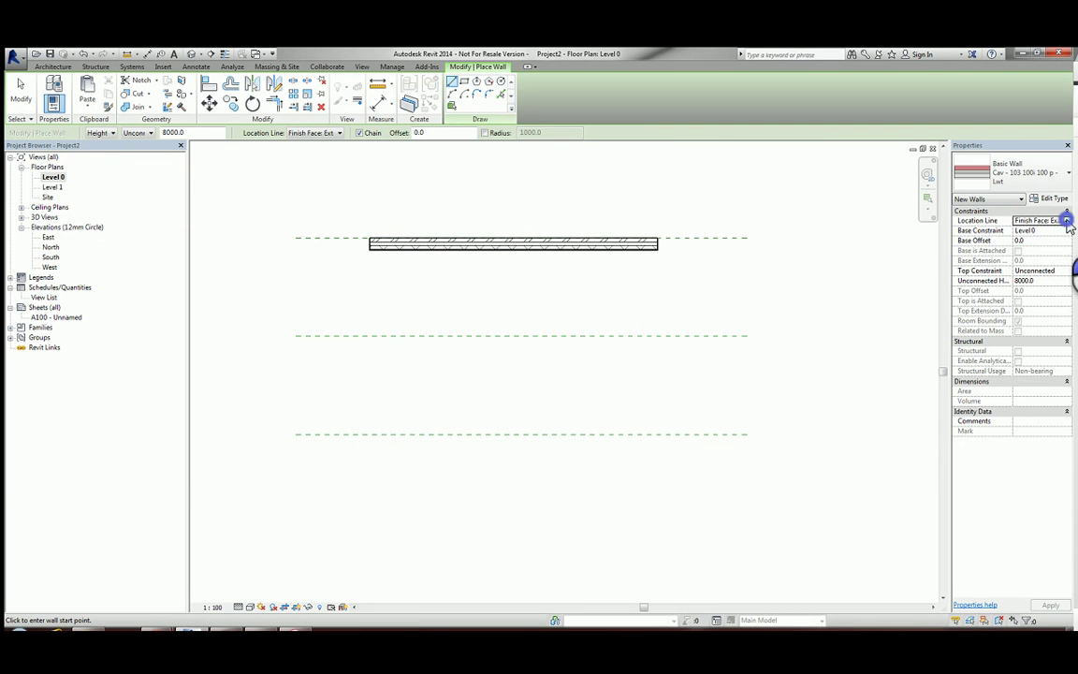
left_click(1038, 256)
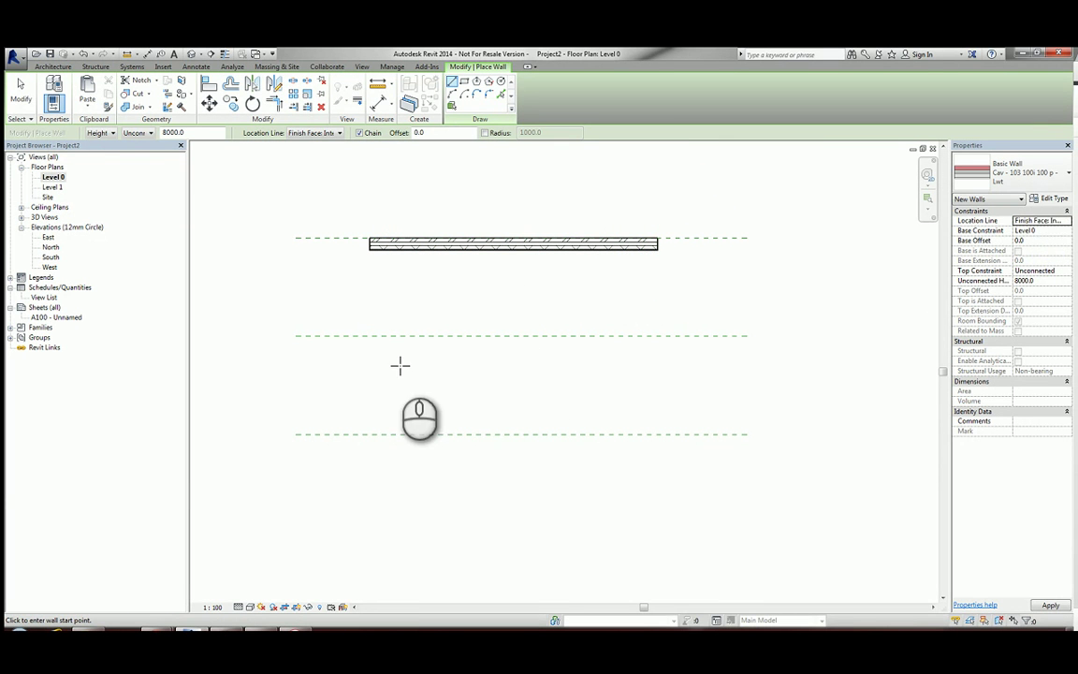
left_click(370, 334)
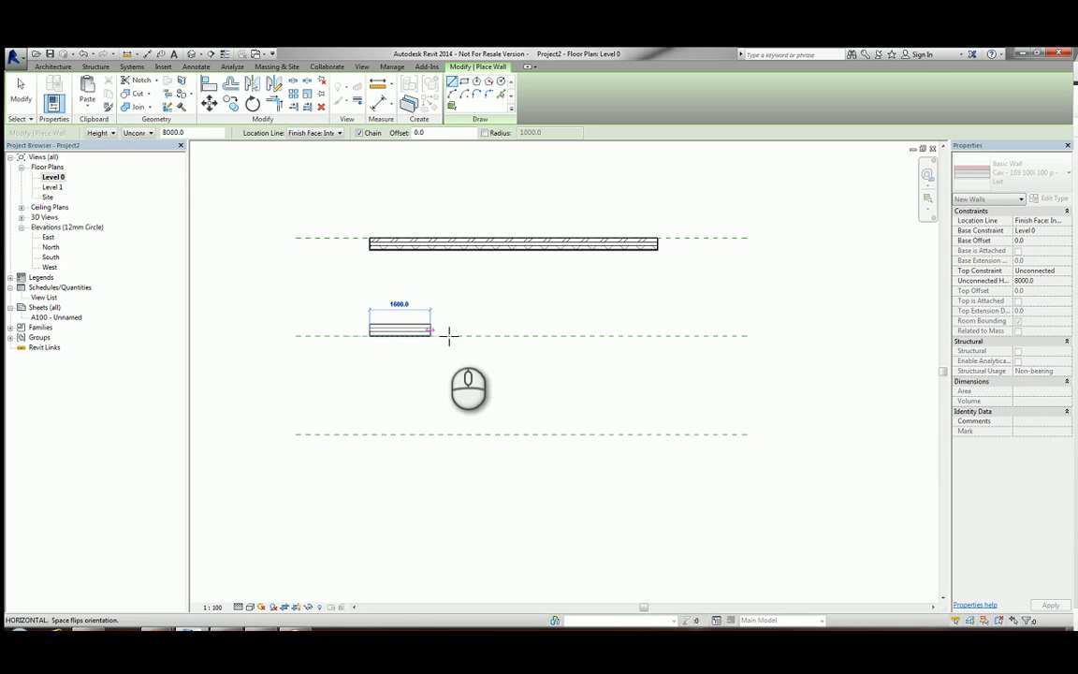
left_click(659, 335)
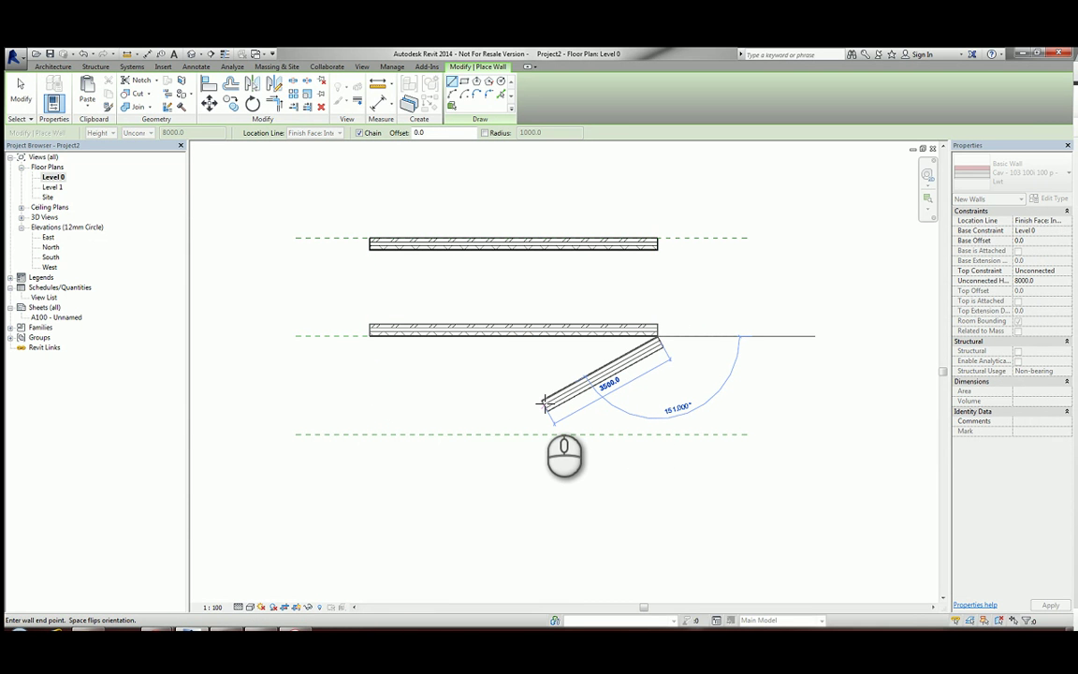
key("Escape")
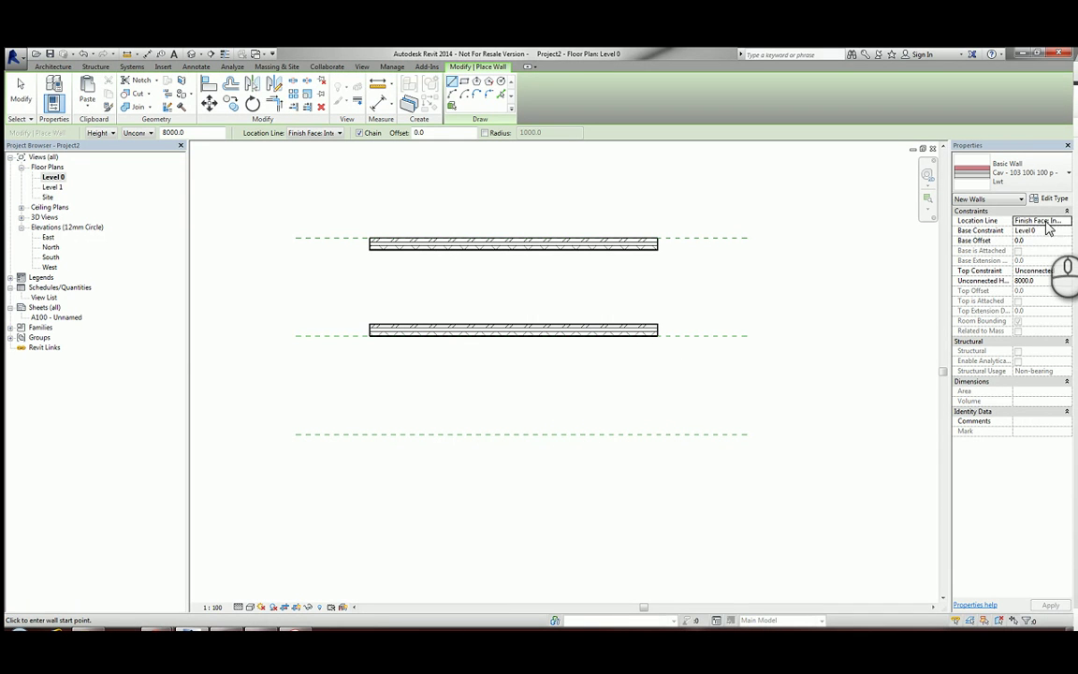
Step: Set the location line to Core Face: Exterior, draw a 7600 mm wall along the lower reference plane and end wall placement
left_click(1066, 221)
left_click(1067, 221)
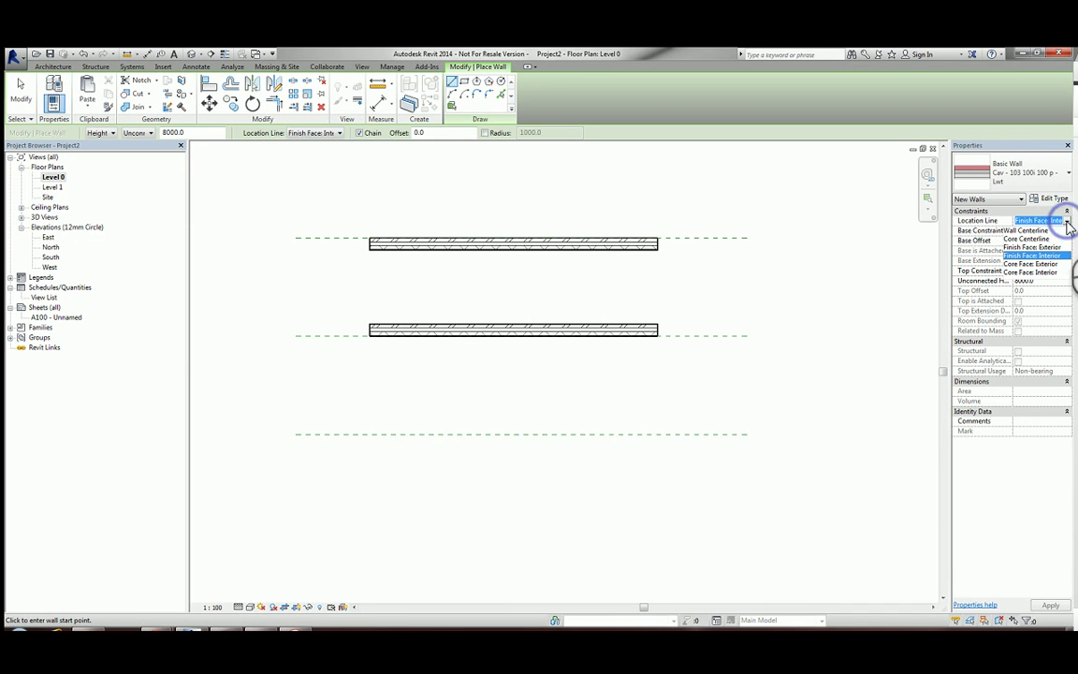
left_click(1029, 264)
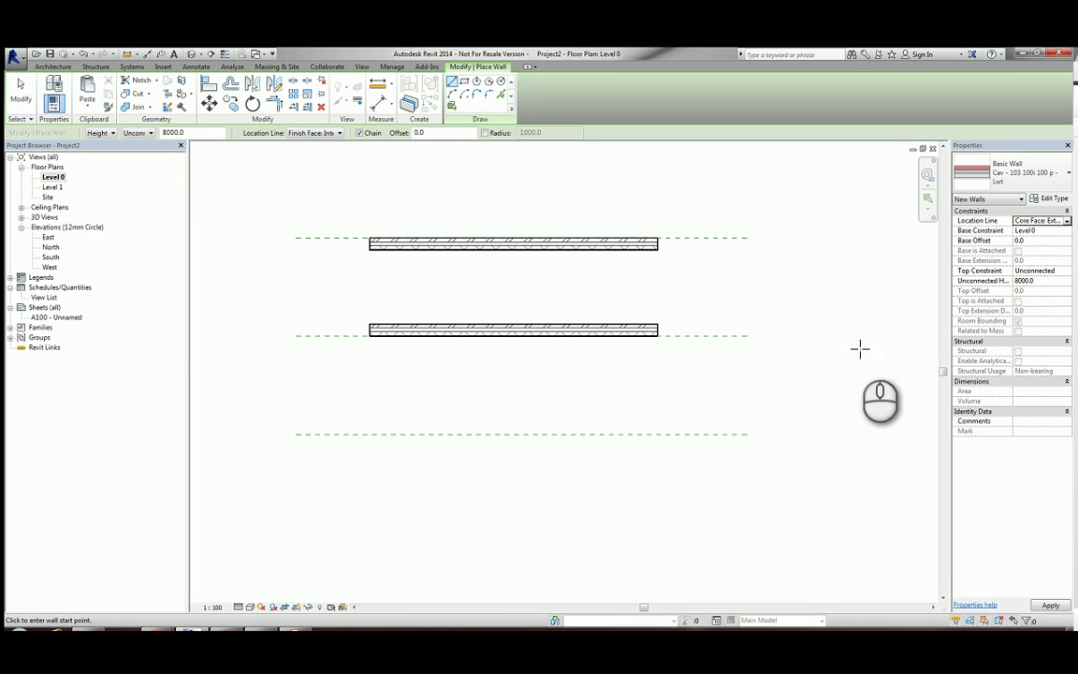
left_click(370, 434)
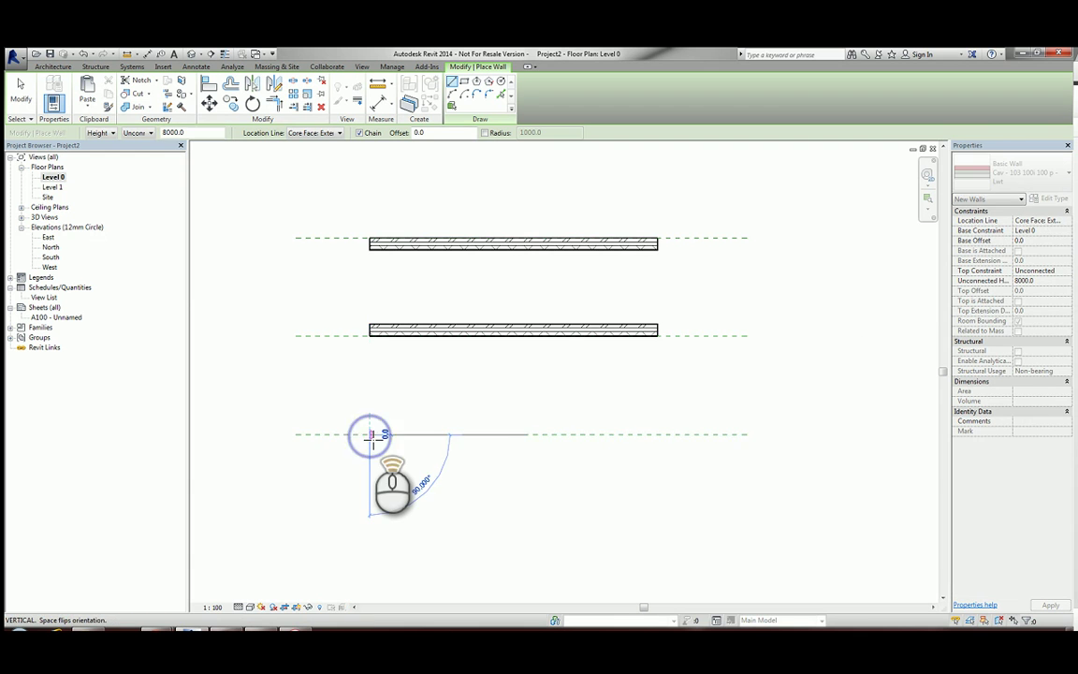
scroll(371, 435, "up", 5)
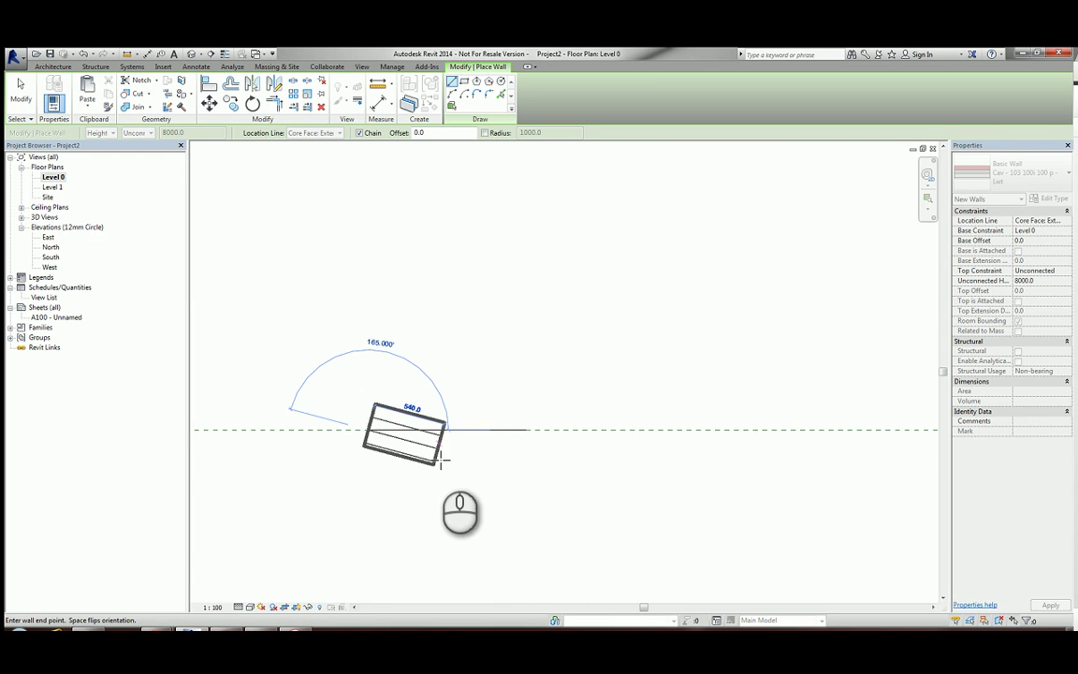
scroll(533, 429, "down", 4)
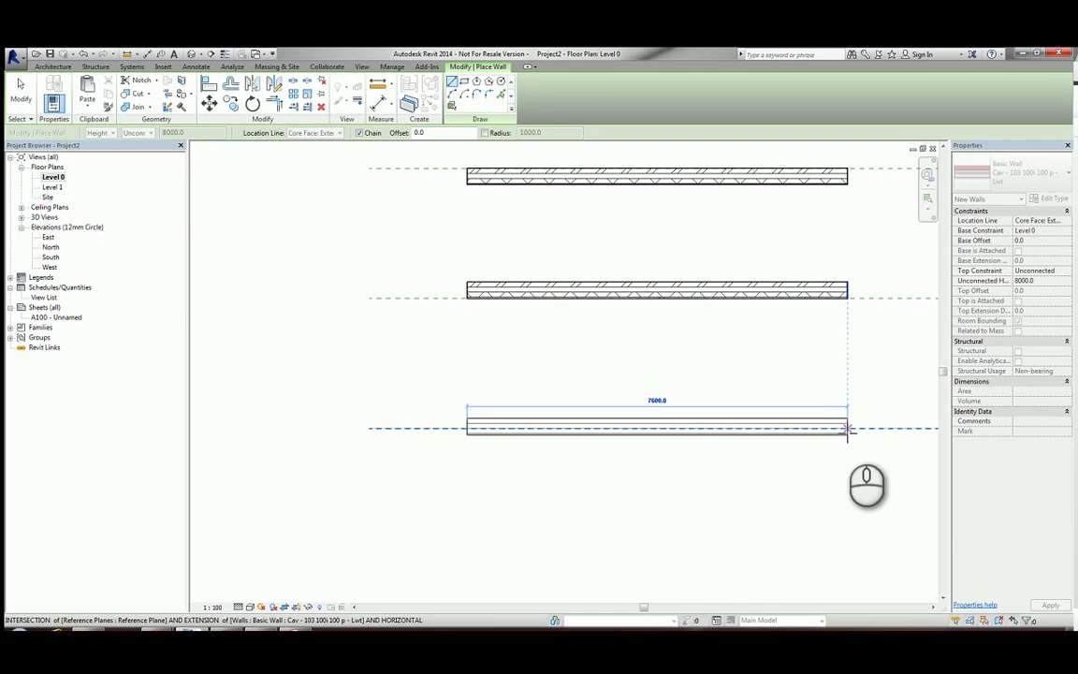
left_click(844, 428)
left_click(20, 88)
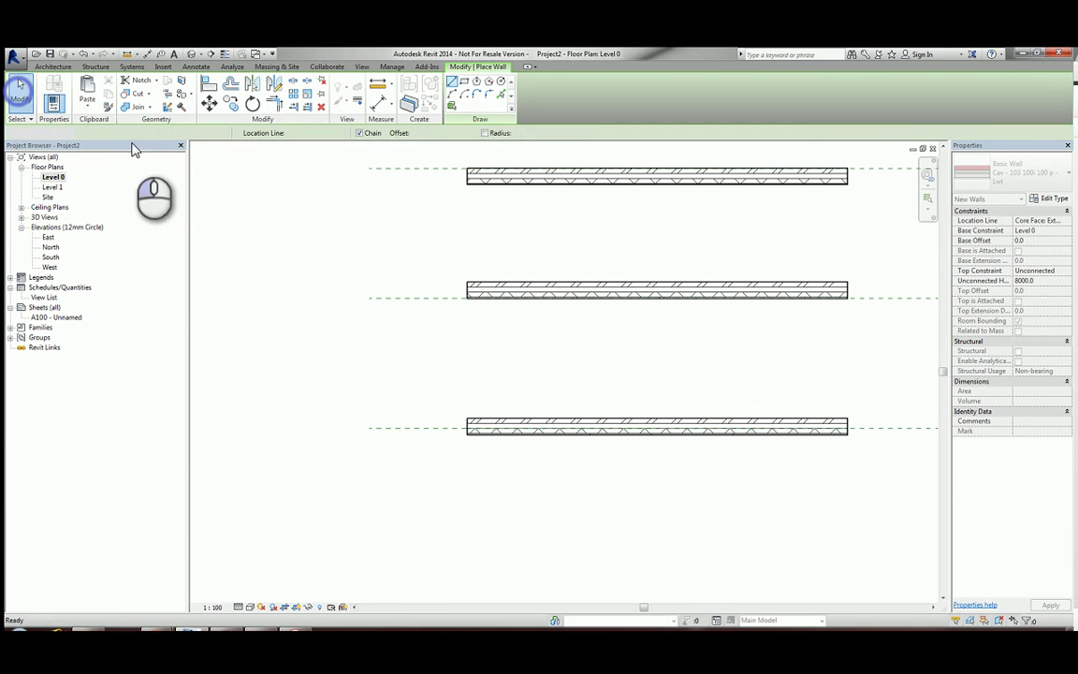
Step: Split each of the three walls near its middle, 3700 mm from the right end
middle_click_drag(648, 256, 616, 281)
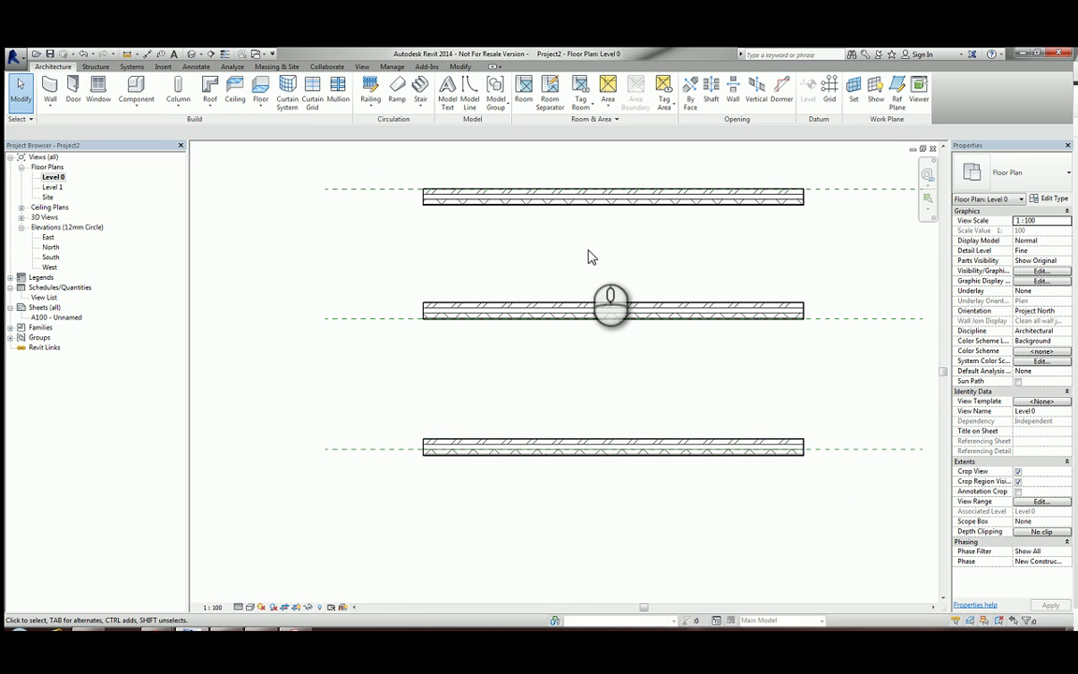
left_click(577, 201)
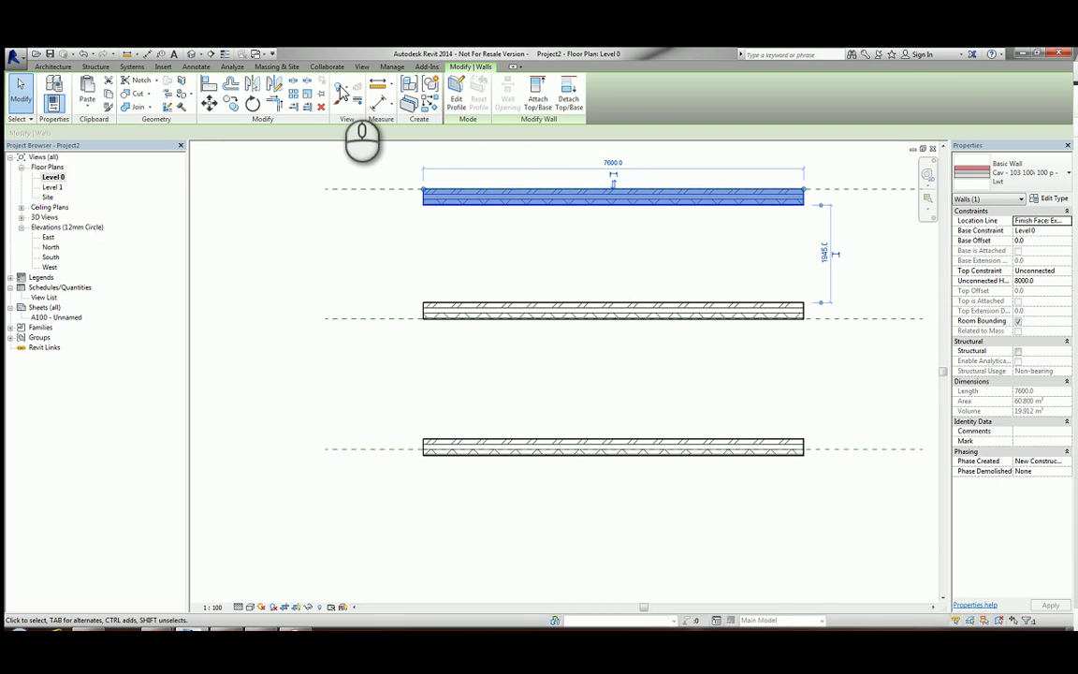
left_click(296, 84)
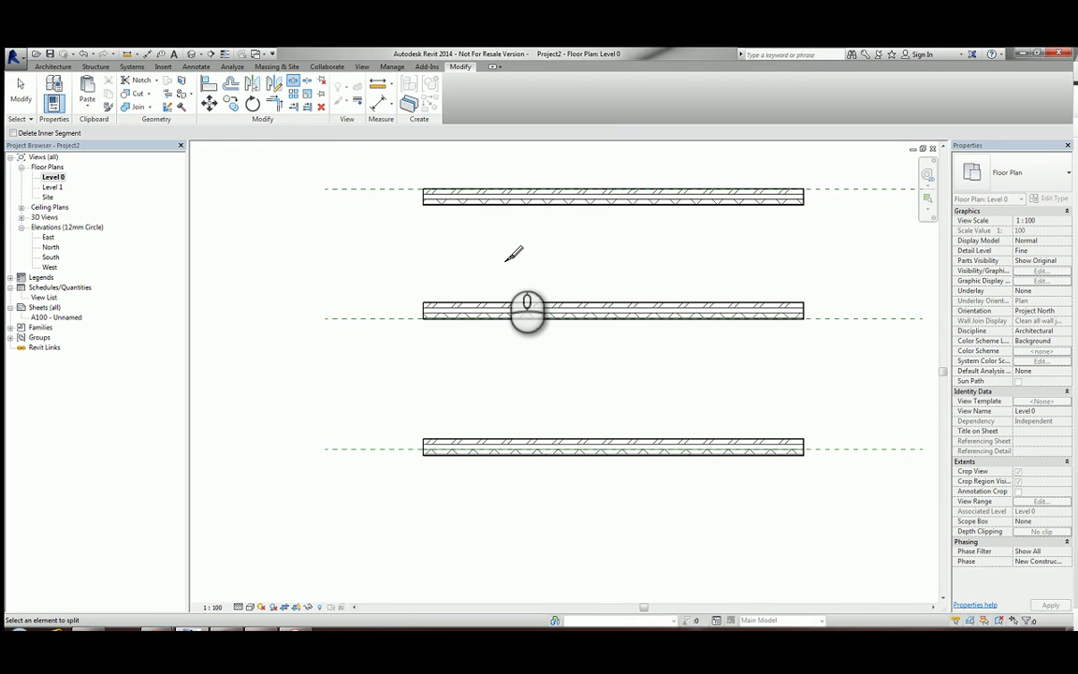
left_click(618, 307)
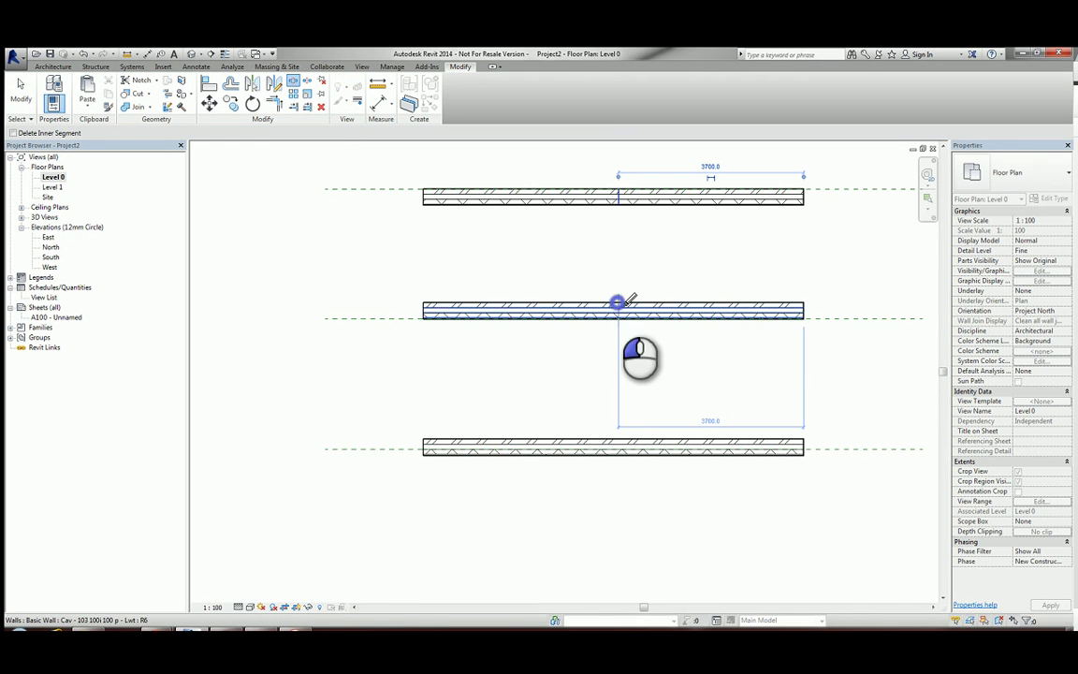
left_click(618, 444)
left_click(21, 88)
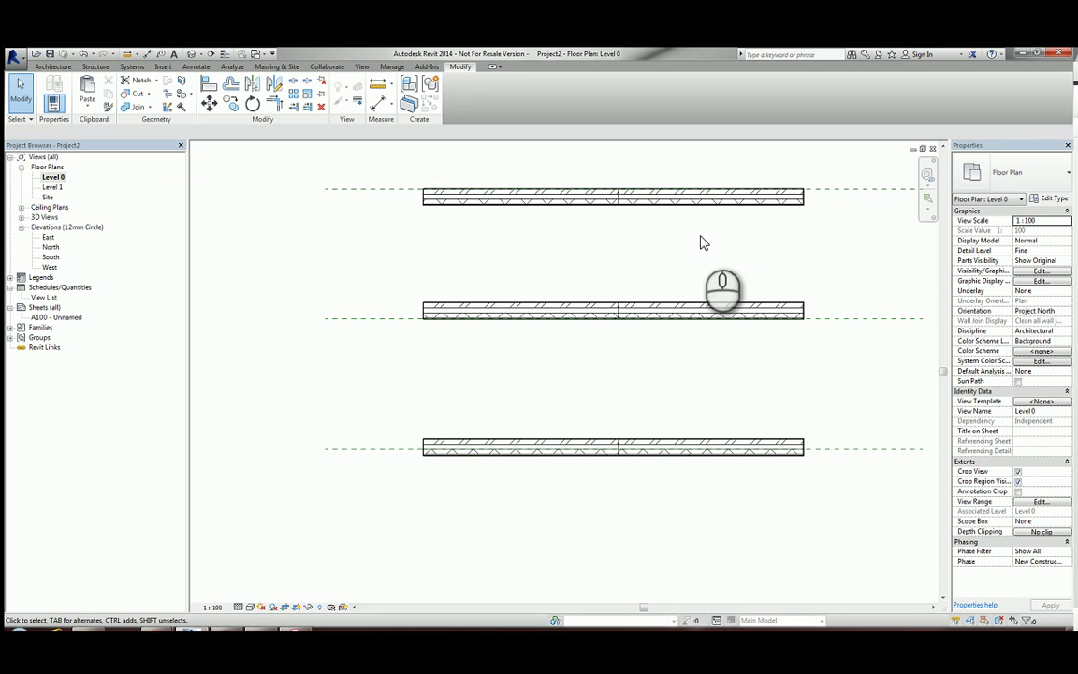
Step: Change the right segment of the upper wall to type Cav - 22r 75 100i 100 p - Lwt and turn on the Thin Lines display
left_click(681, 194)
scroll(663, 201, "up", 5)
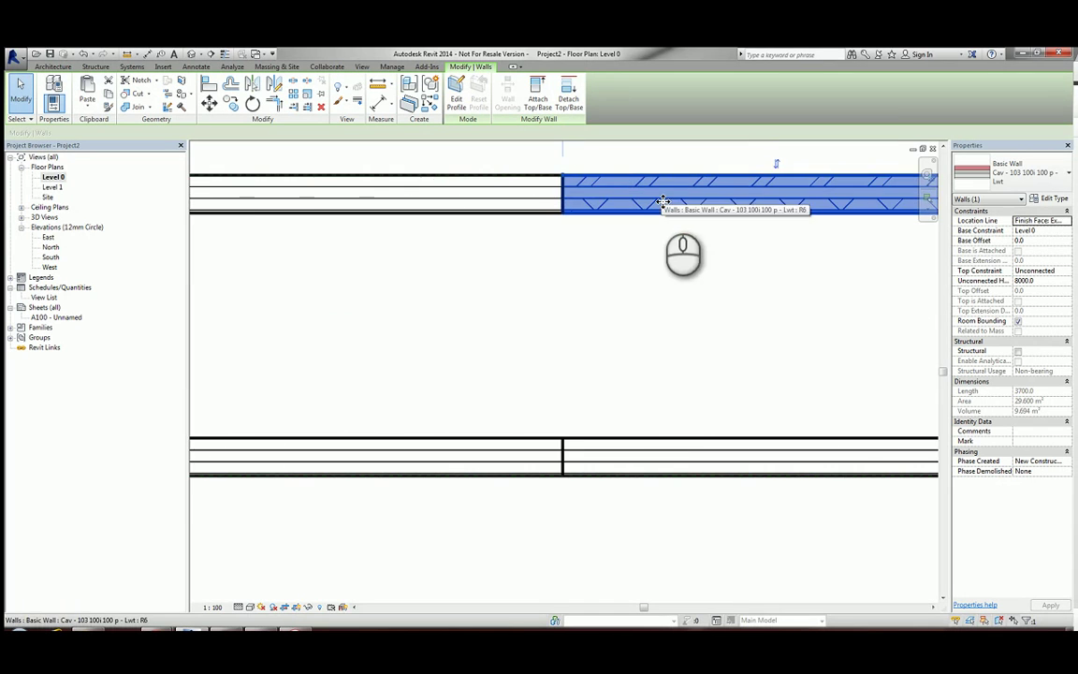
middle_click_drag(691, 291, 543, 320)
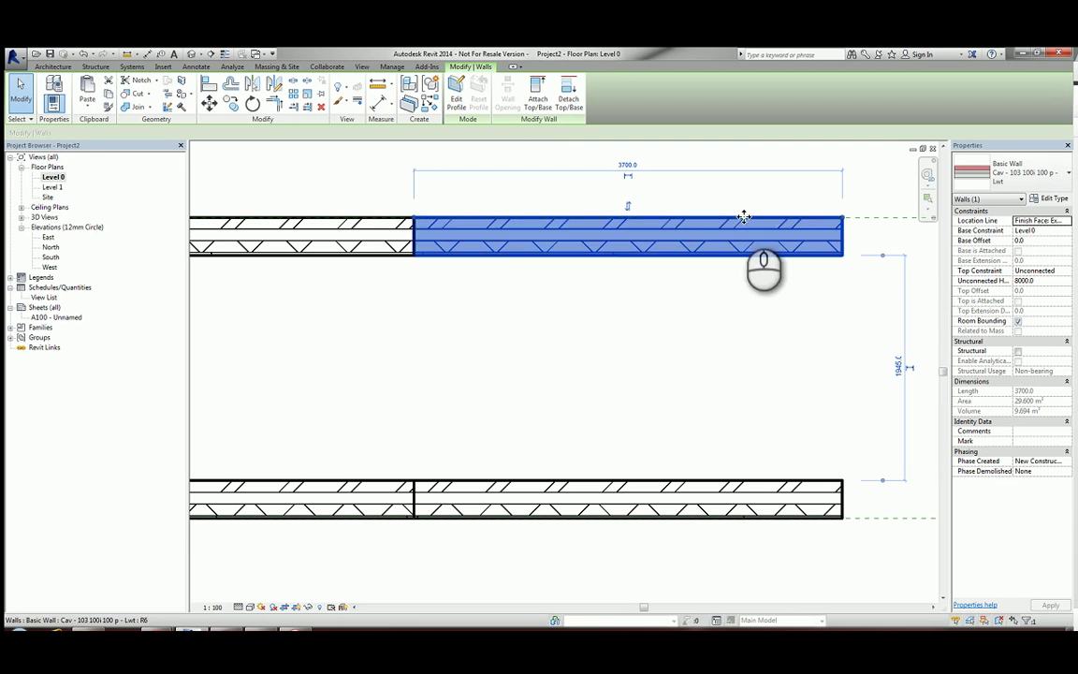
left_click(1036, 187)
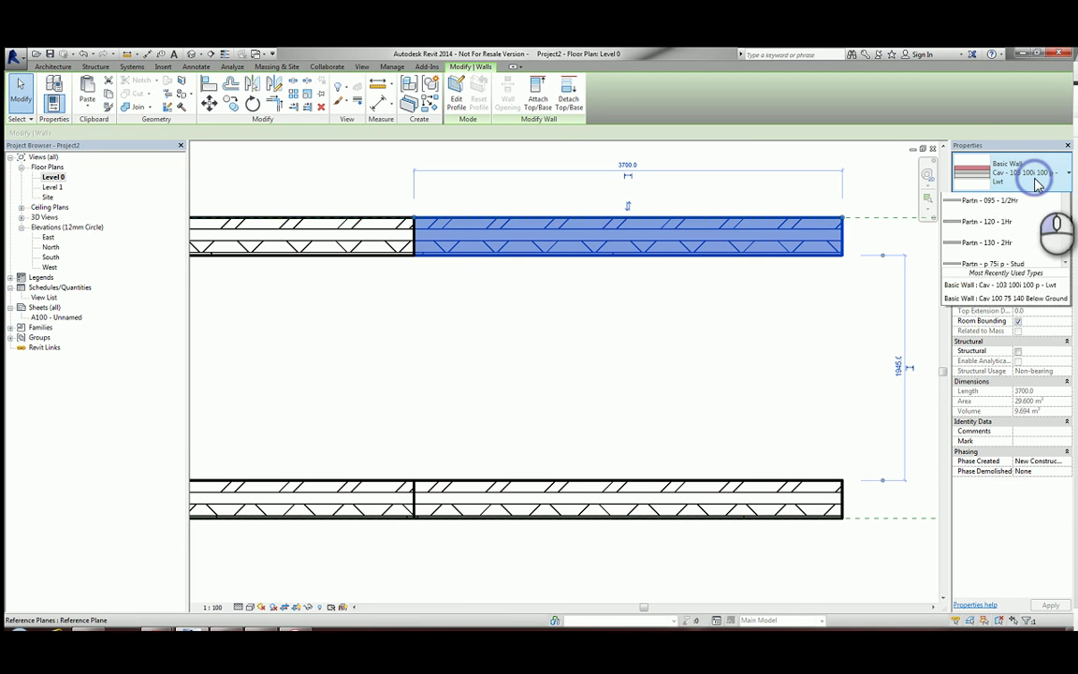
scroll(1056, 233, "up", 5)
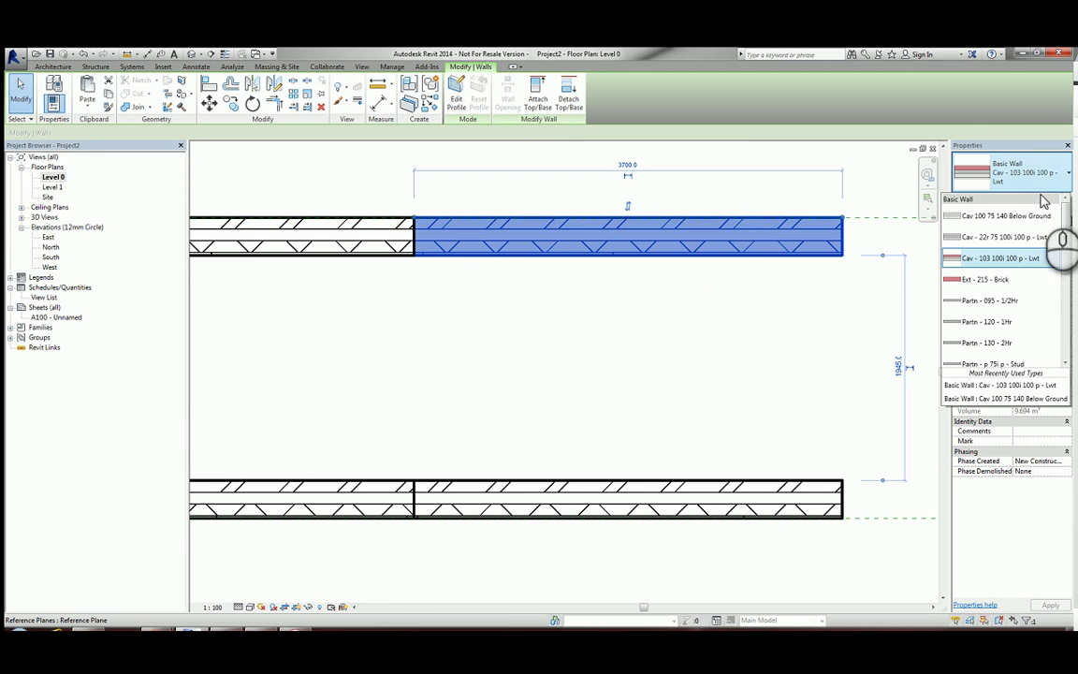
left_click(991, 240)
left_click(453, 320)
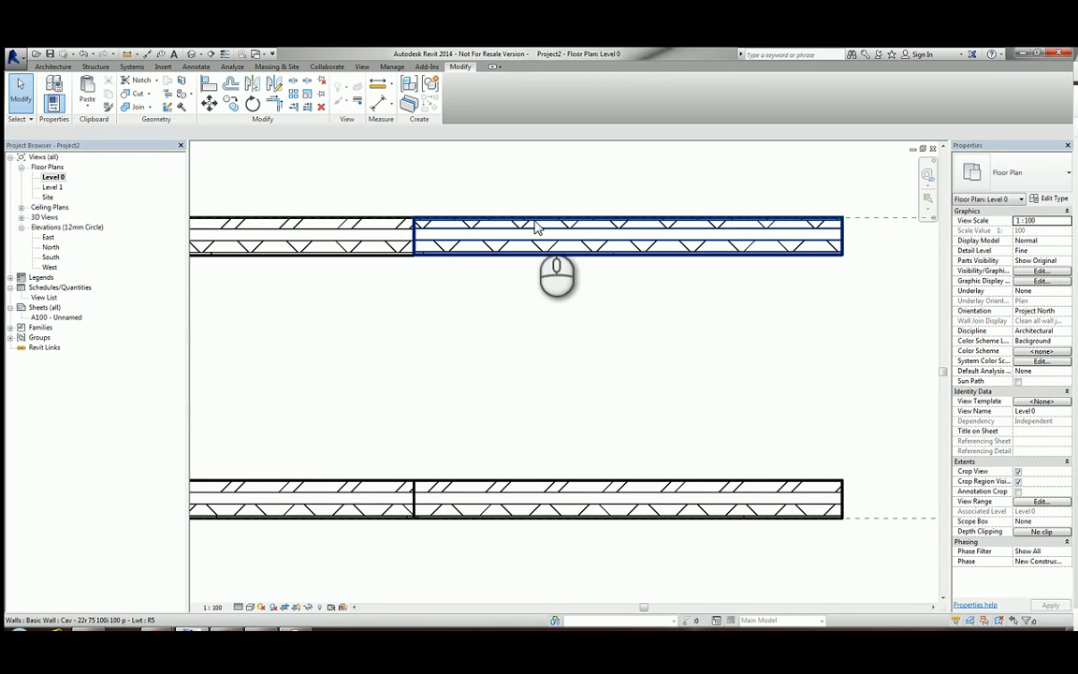
left_click(225, 55)
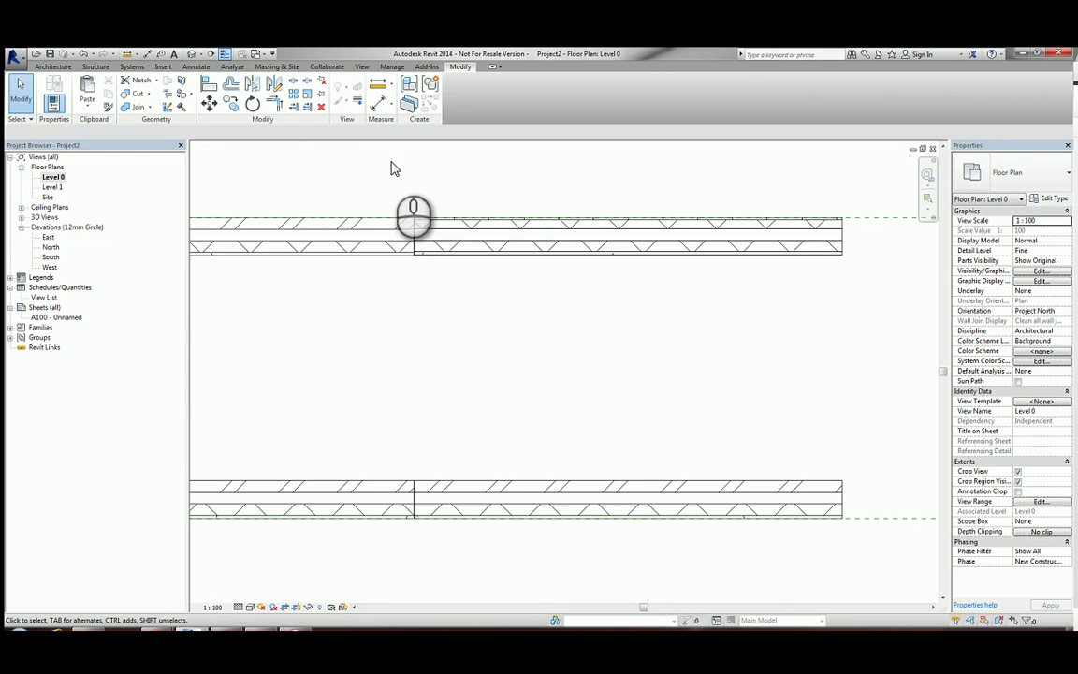
scroll(404, 224, "up", 5)
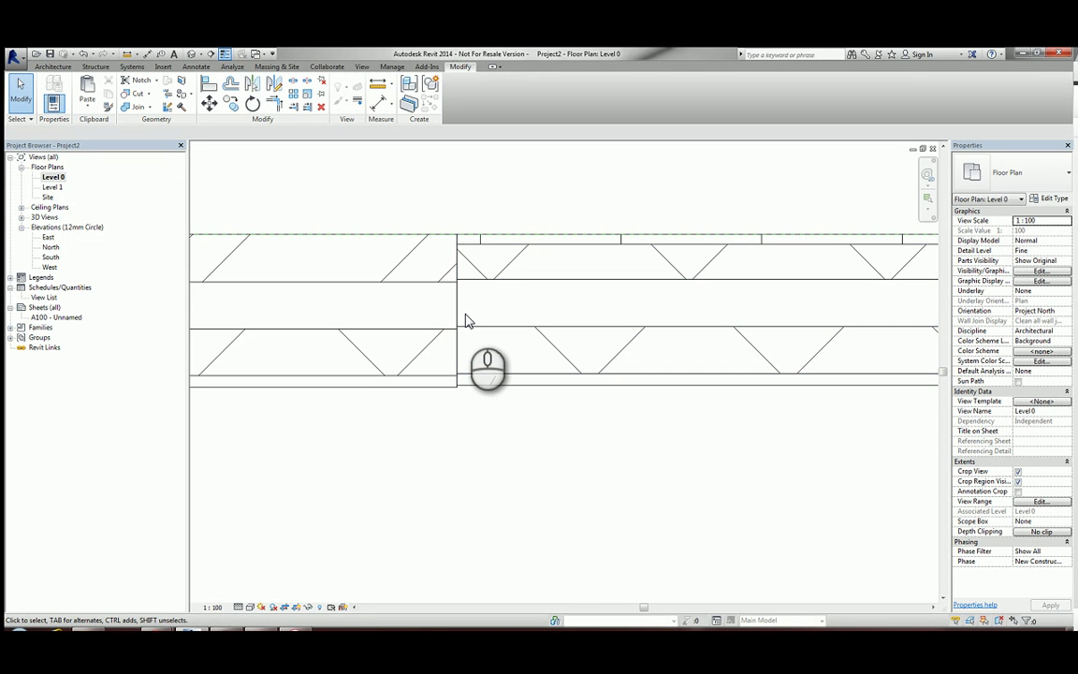
Step: Change the right segment of the middle wall to type Cav - 22r 75 100i 100 p - Lwt
scroll(466, 320, "down", 5)
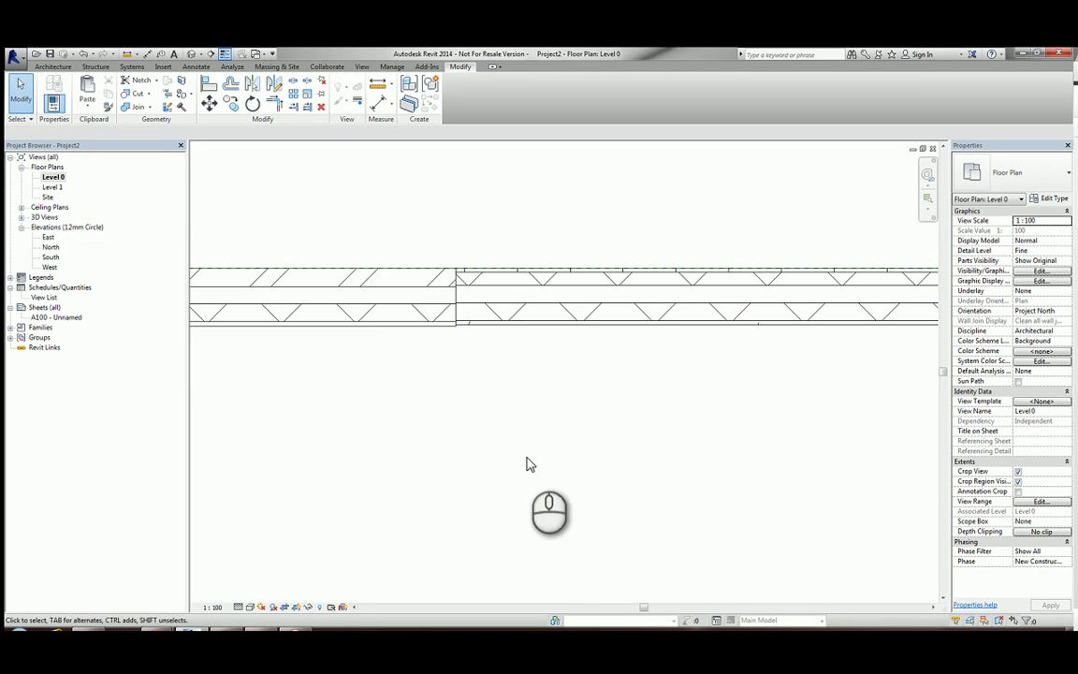
scroll(540, 448, "up", 5)
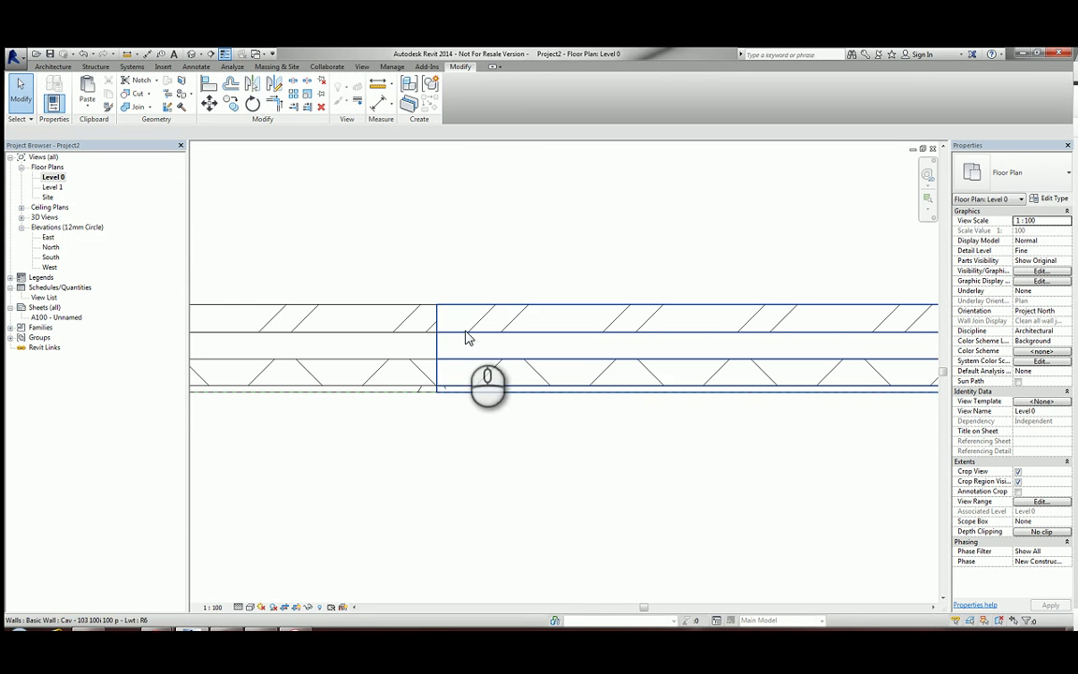
left_click(517, 312)
left_click(1003, 181)
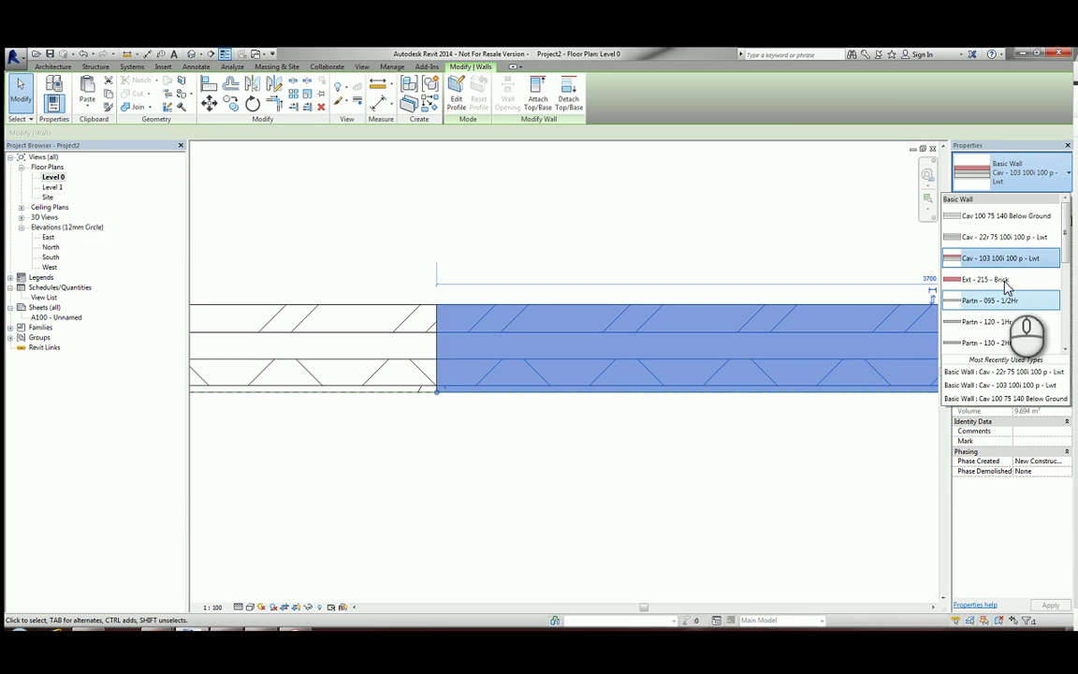
left_click(995, 236)
left_click(471, 208)
mouse_move(502, 233)
middle_mouse_down()
mouse_move(518, 233)
mouse_move(540, 181)
middle_mouse_up()
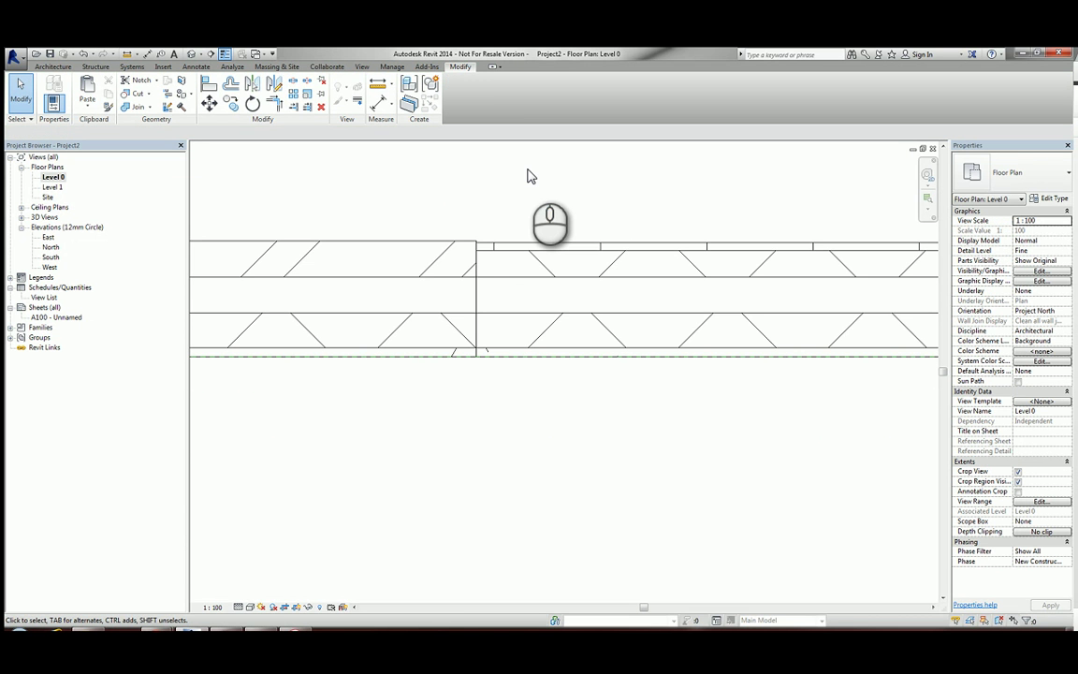
Step: Join the middle wall's right segment to its left segment by reattaching the wall end at the split
left_click(497, 272)
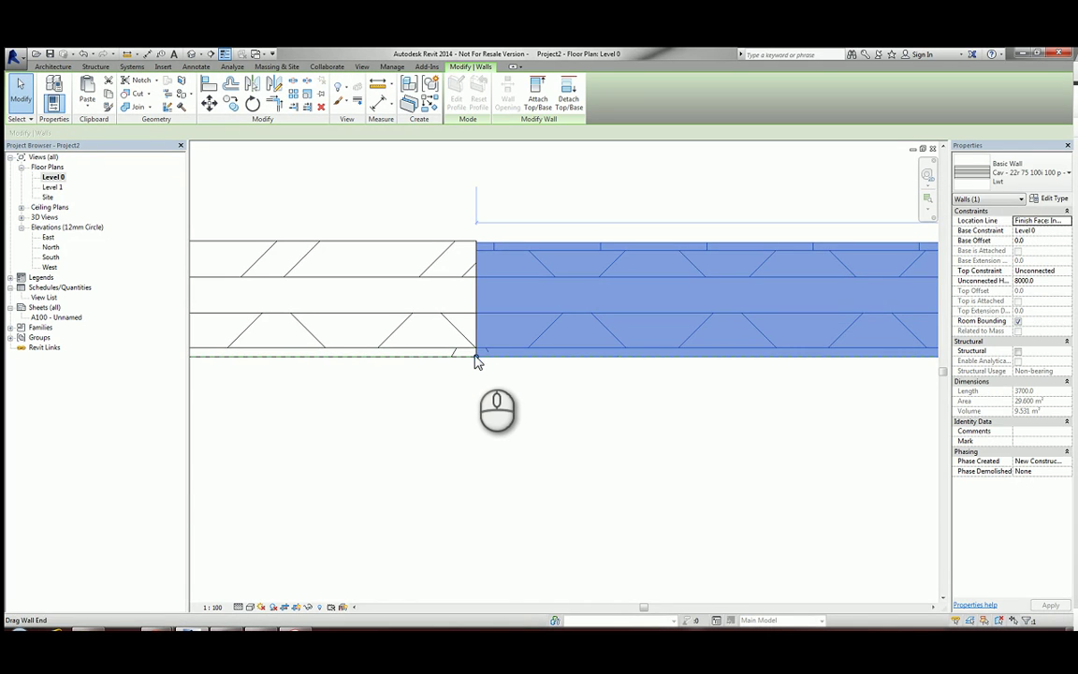
left_click_drag(475, 357, 475, 356)
left_click(388, 203)
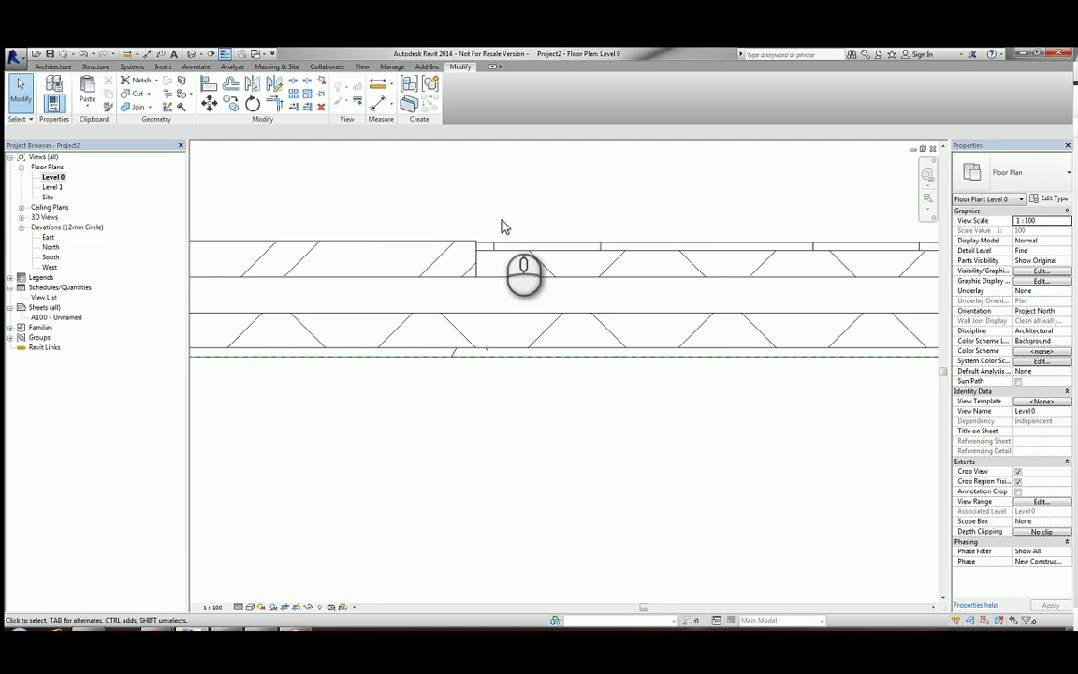
scroll(496, 234, "up", 3)
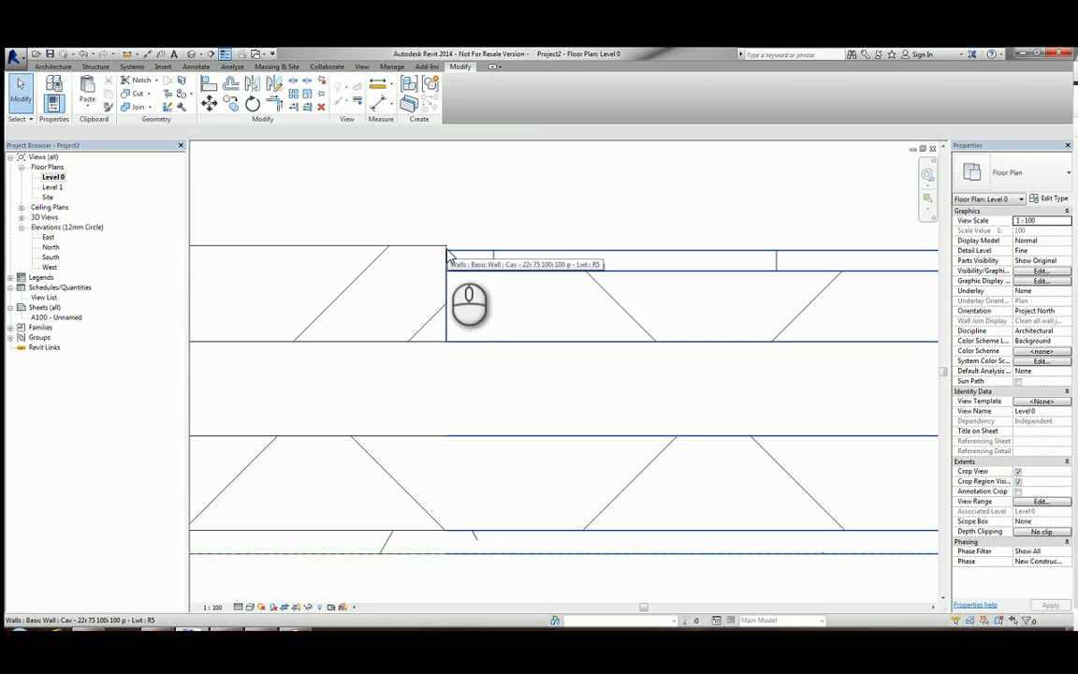
scroll(457, 228, "down", 3)
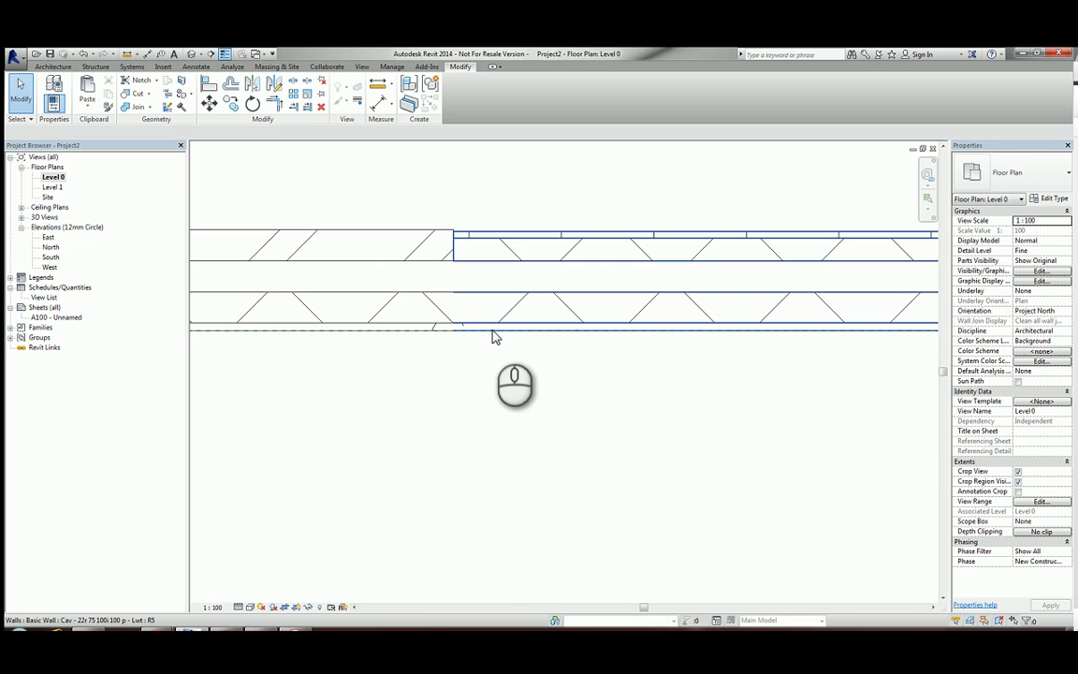
Step: Set the Gypsum layer thickness to 15 mm in the structure of the middle wall's right segment type, Cav - 22r 75 100i 100 p - Lwt
left_click(493, 295)
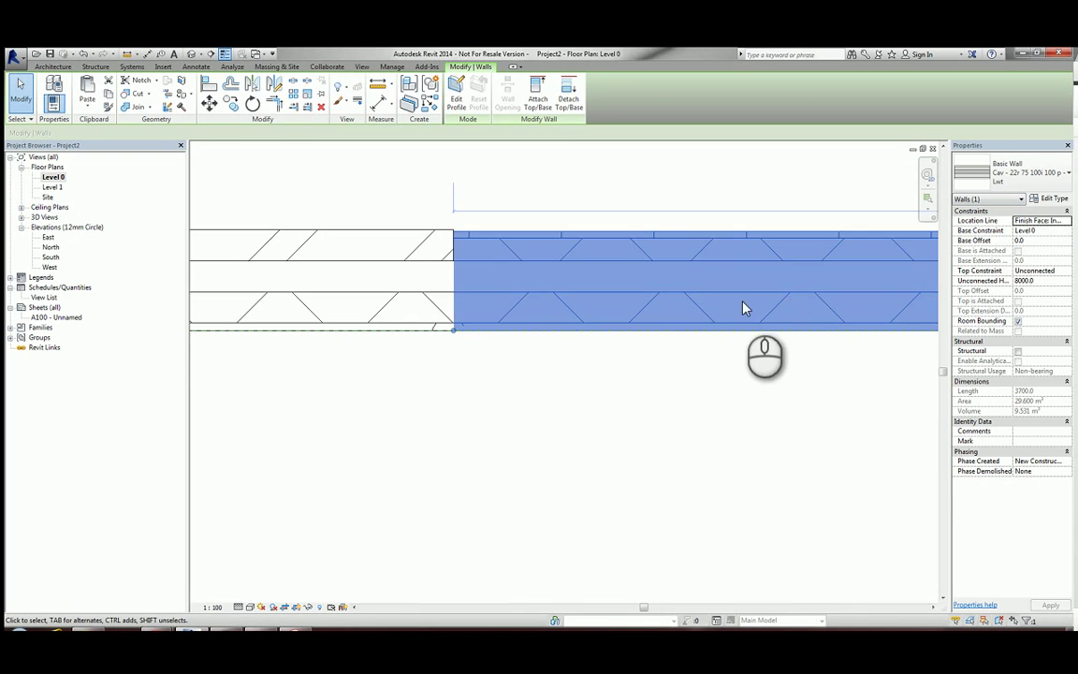
left_click(1045, 198)
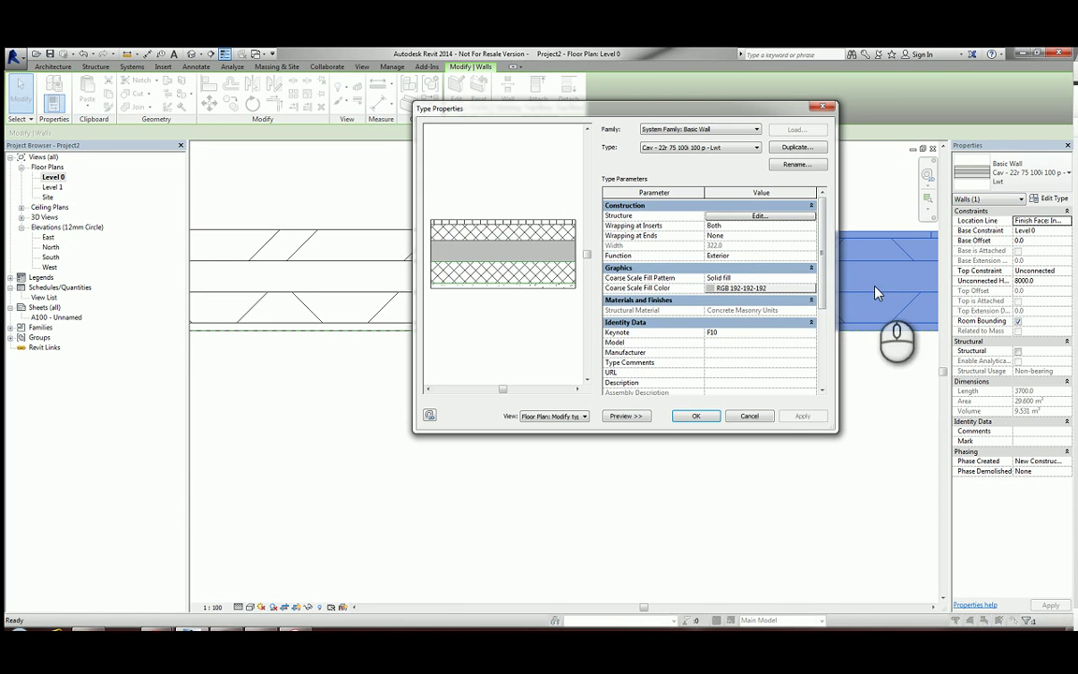
left_click(782, 216)
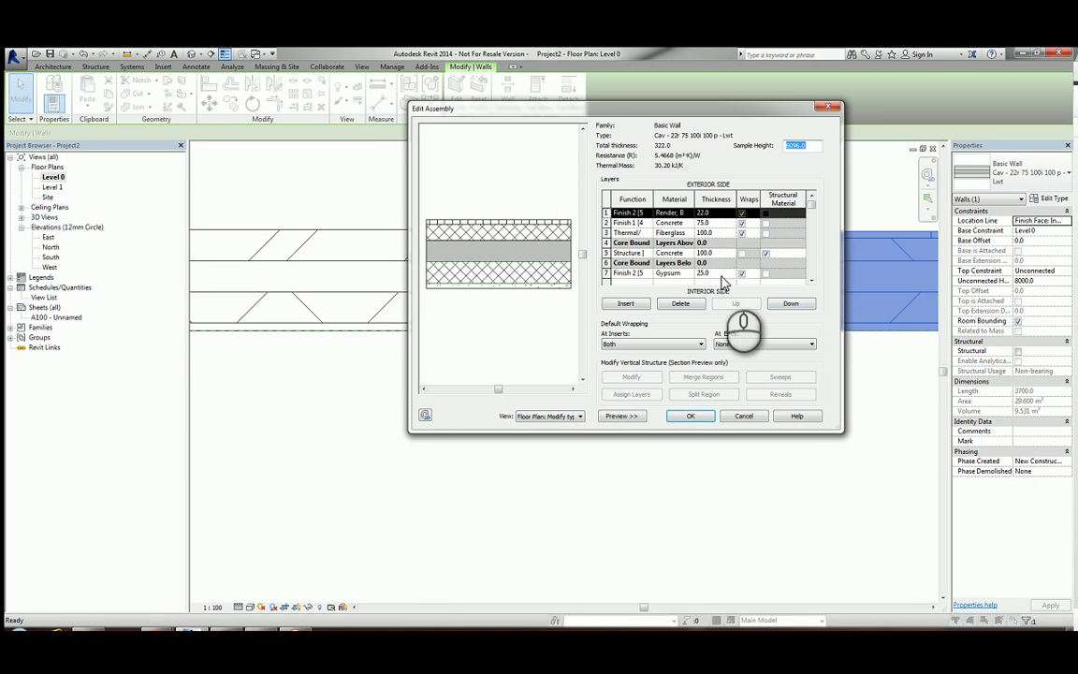
left_click(723, 273)
type("15")
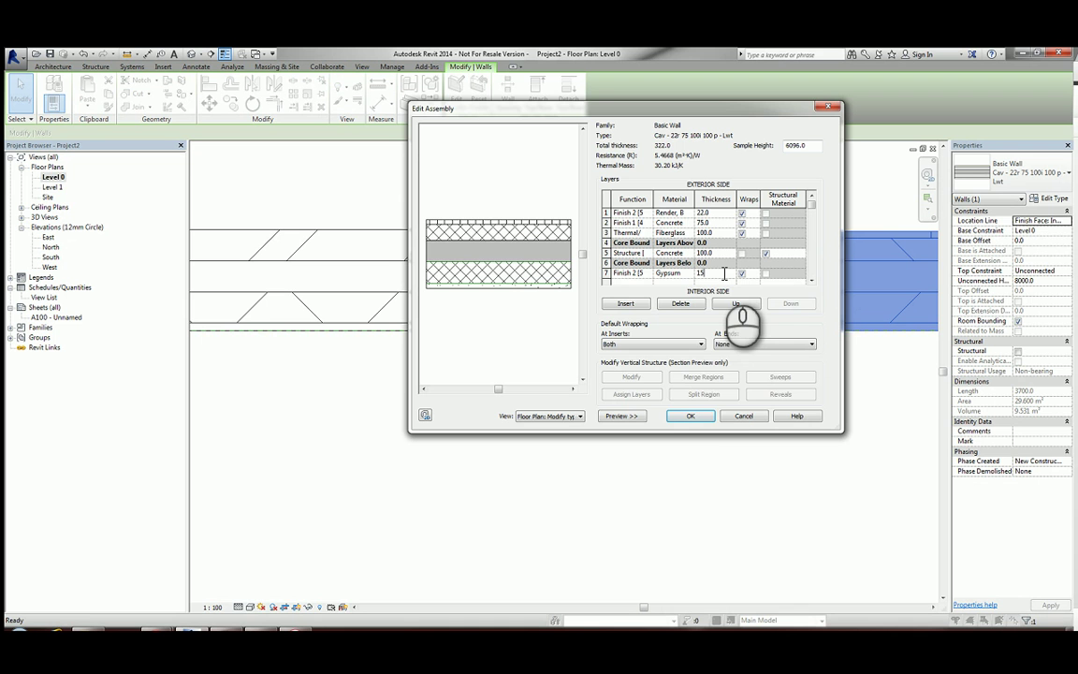
left_click(691, 416)
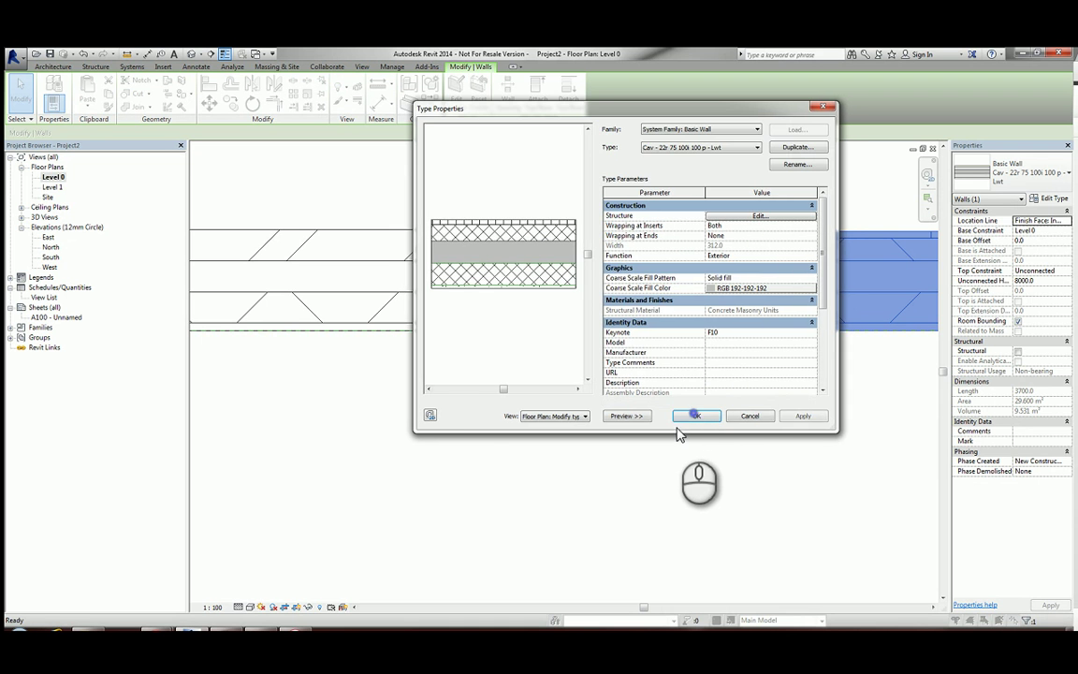
left_click(694, 418)
left_click(524, 433)
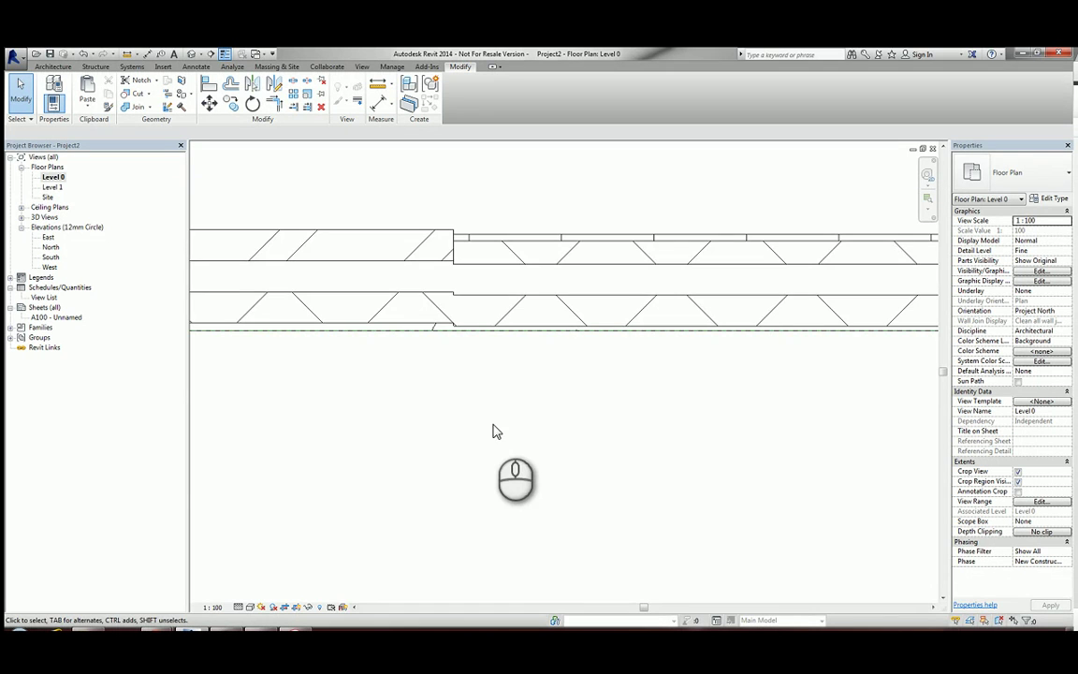
Step: Change the right segment of the lower wall to type Cav - 22r 75 100i 100 p - Lwt
scroll(494, 424, "down", 3)
middle_click_drag(558, 450, 580, 286)
middle_click_drag(580, 407, 589, 236)
scroll(477, 403, "up", 3)
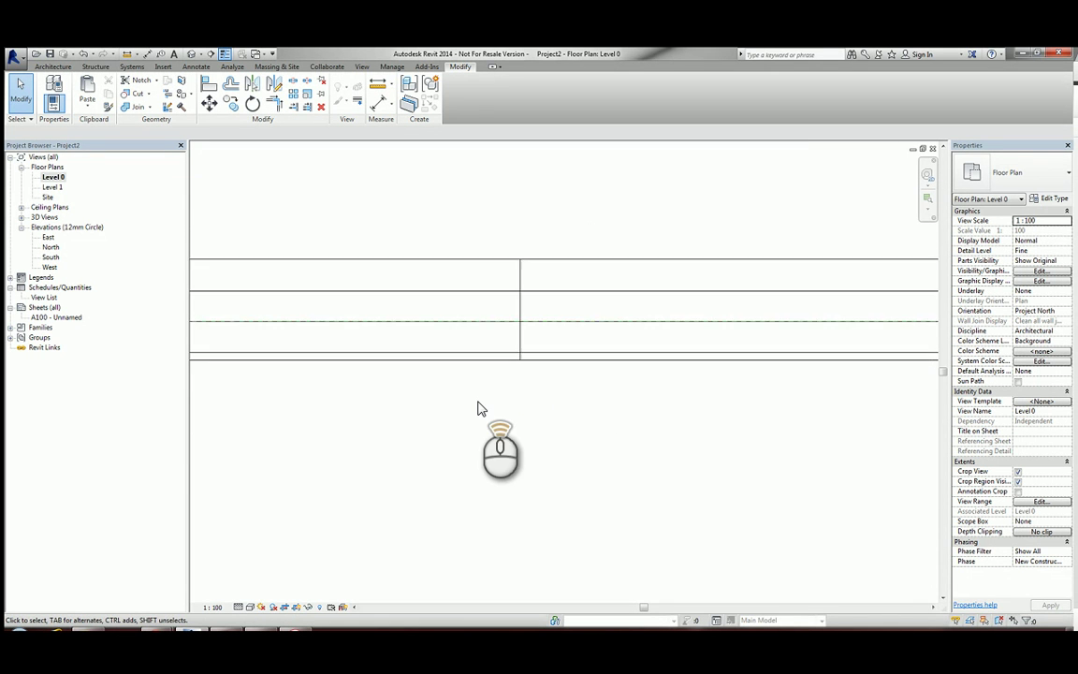
scroll(477, 407, "up", 1)
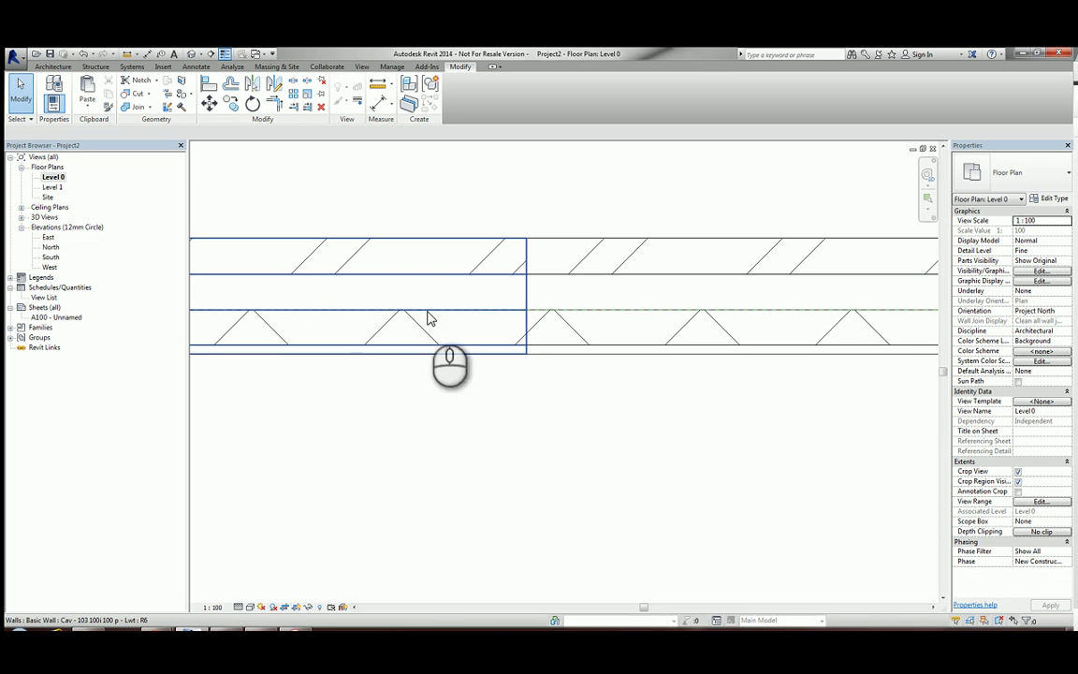
left_click(626, 348)
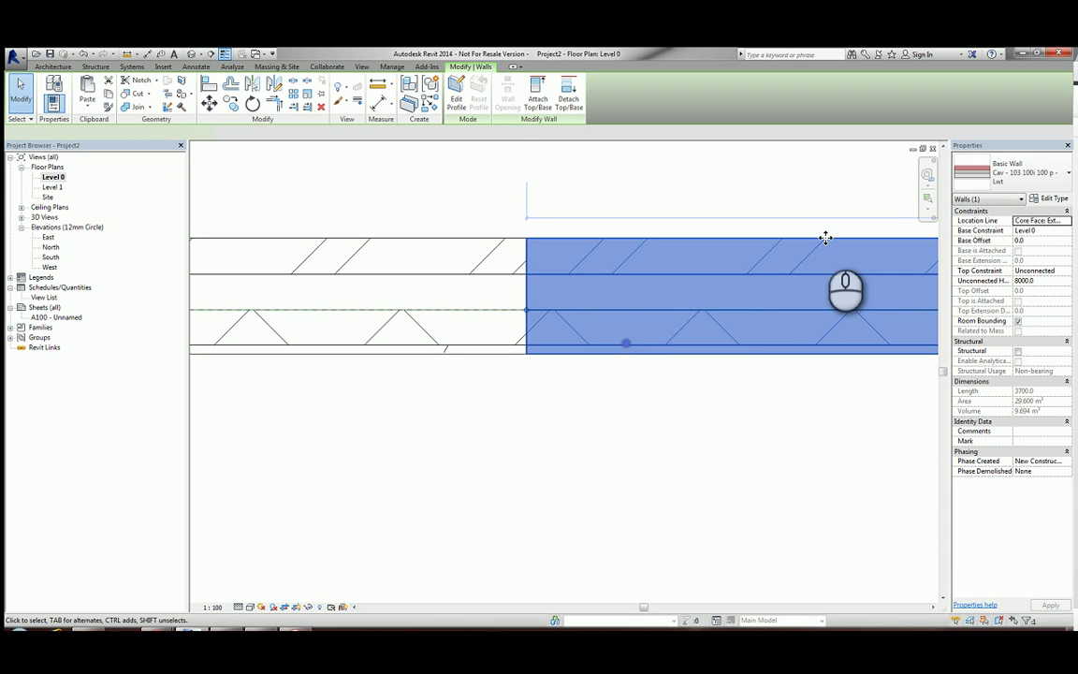
left_click(1011, 186)
left_click(1016, 236)
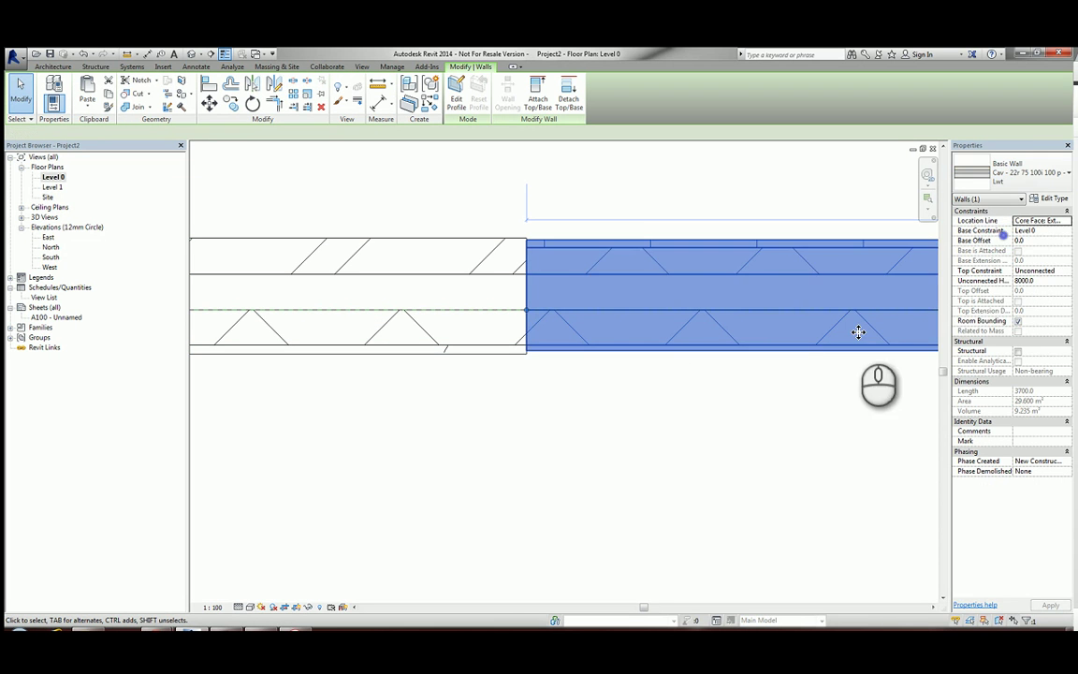
Step: Join the lower wall's right segment to its left segment by reattaching the wall end on the reference plane
left_click(578, 425)
left_click(527, 310)
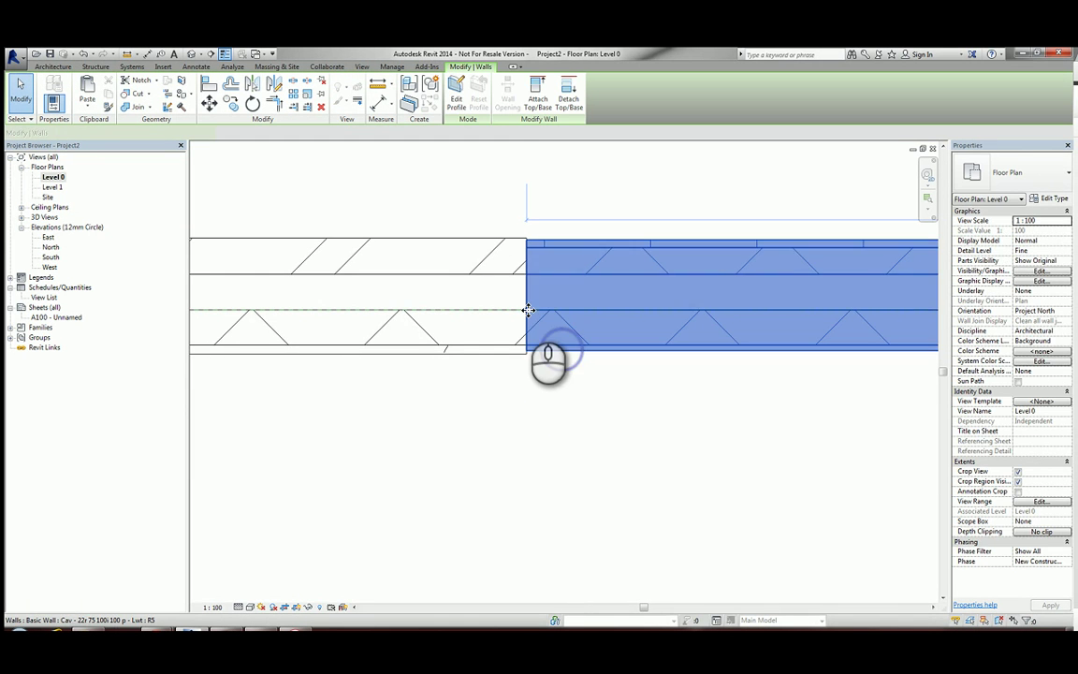
left_click_drag(527, 310, 524, 309)
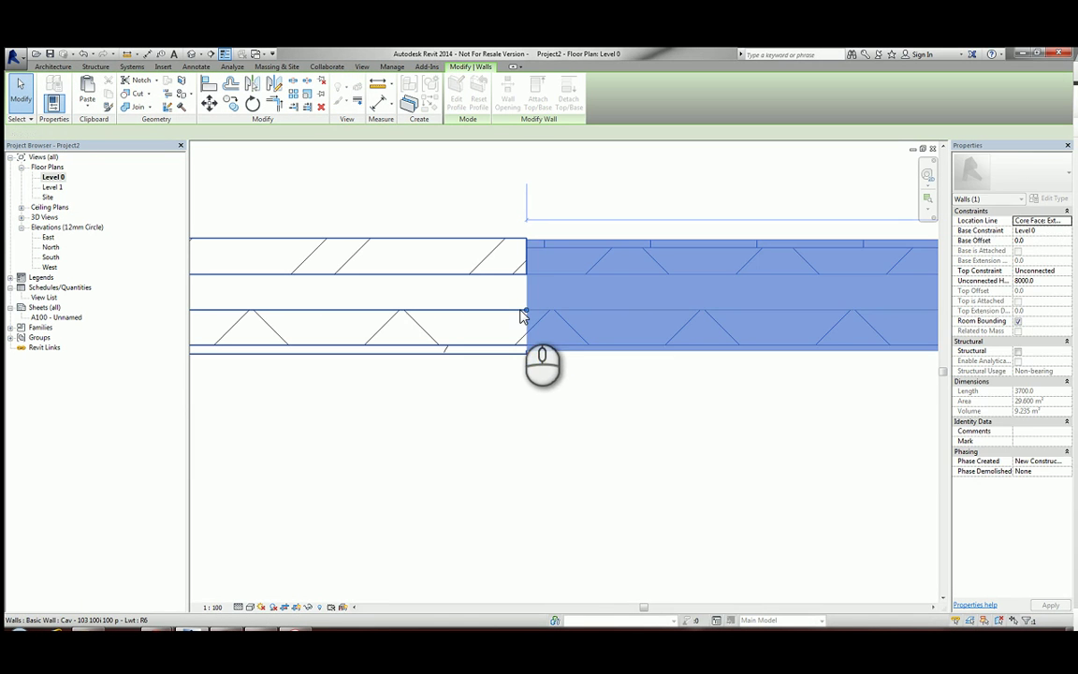
left_click(566, 402)
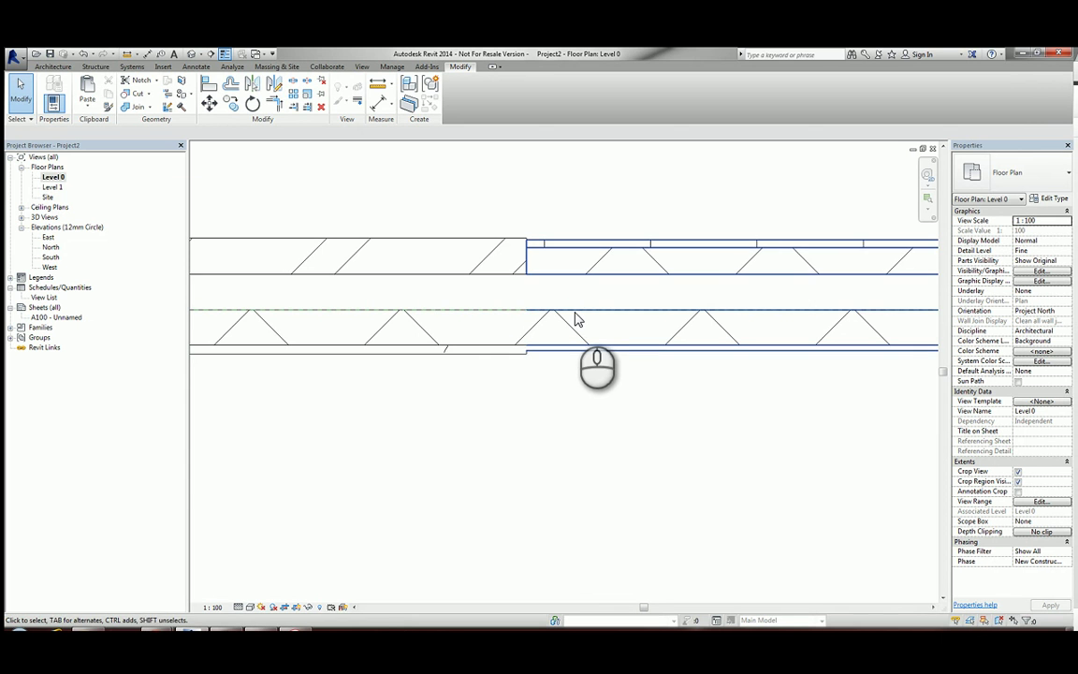
Step: Delete the upper and middle walls with their reference planes, and the right segment of the lower wall
scroll(574, 318, "down", 5)
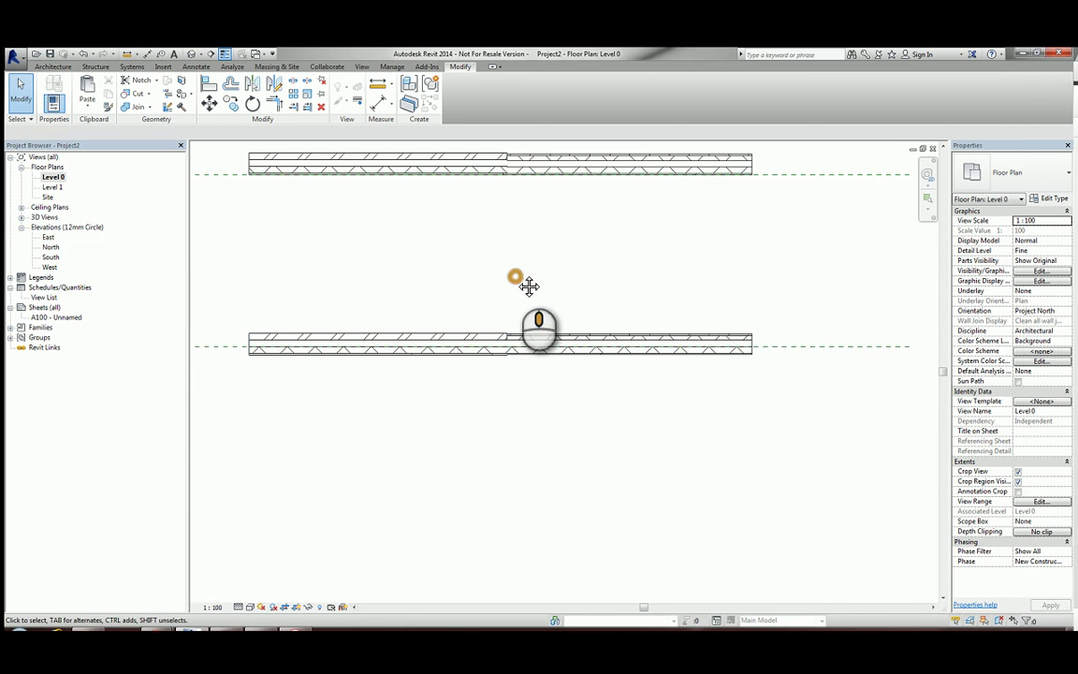
scroll(594, 246, "down", 3)
left_click_drag(594, 234, 407, 364)
key("Delete")
left_click(601, 414)
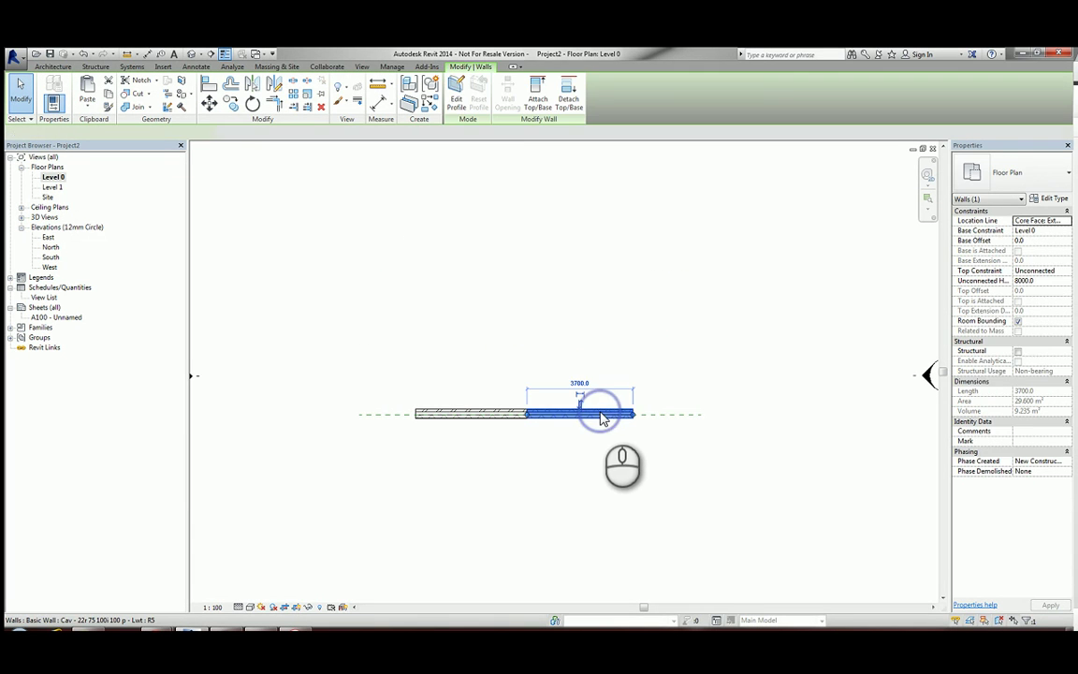
key("Delete")
Step: Create a vertical building section cutting through the remaining wall, with the view direction facing right
scroll(487, 441, "up", 4)
middle_click_drag(488, 440, 537, 398)
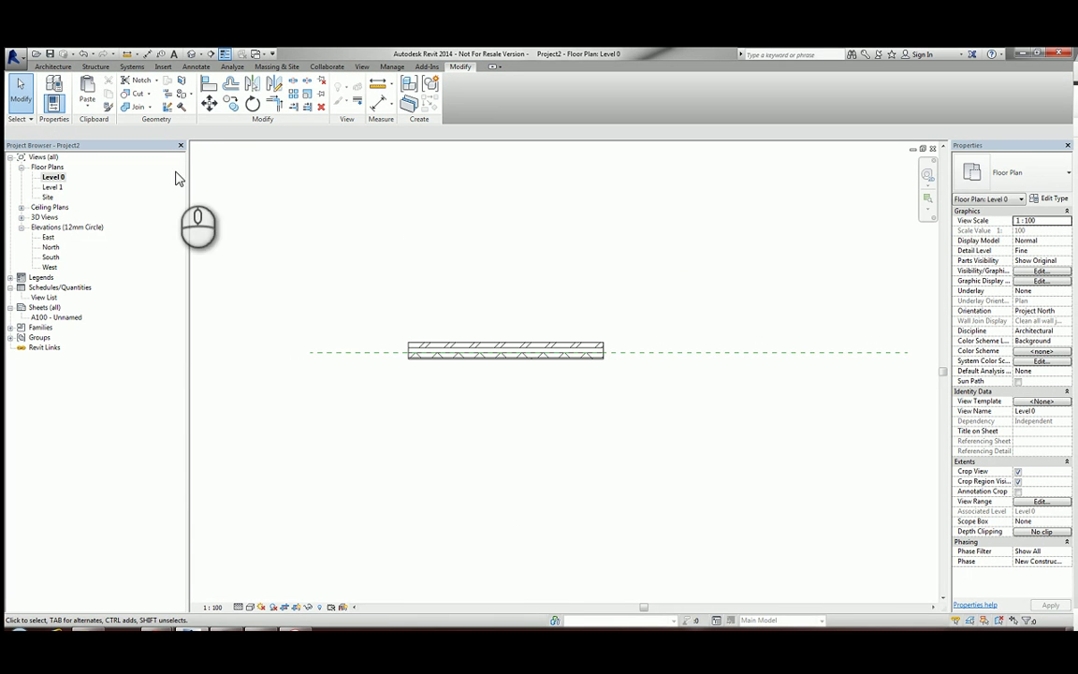
left_click(362, 71)
left_click(373, 89)
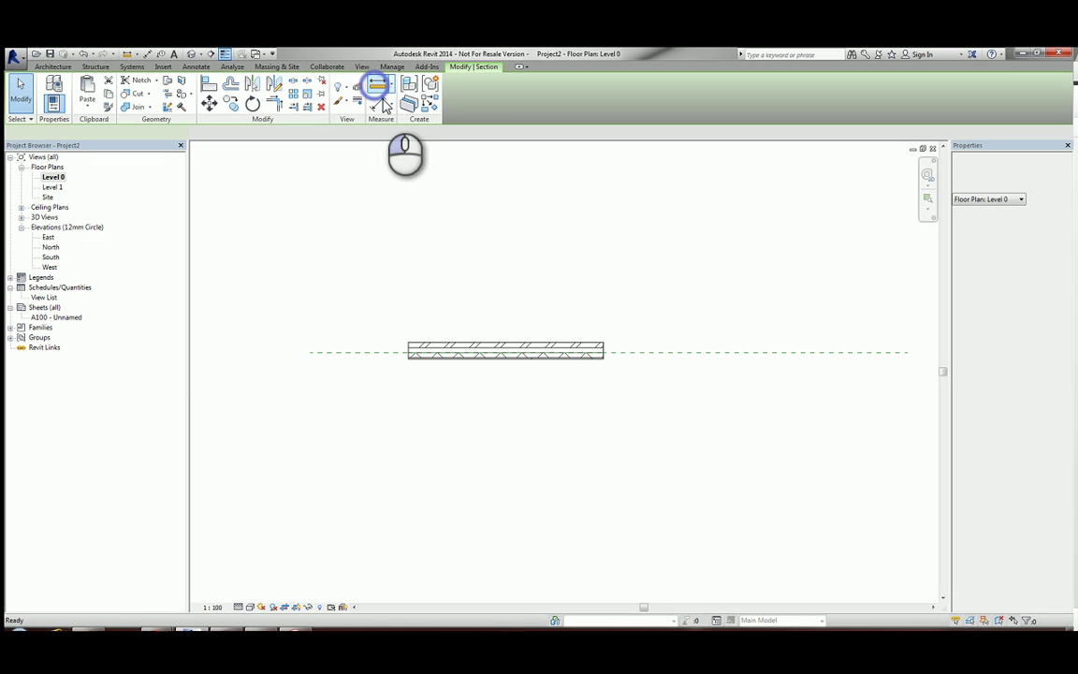
left_click(480, 251)
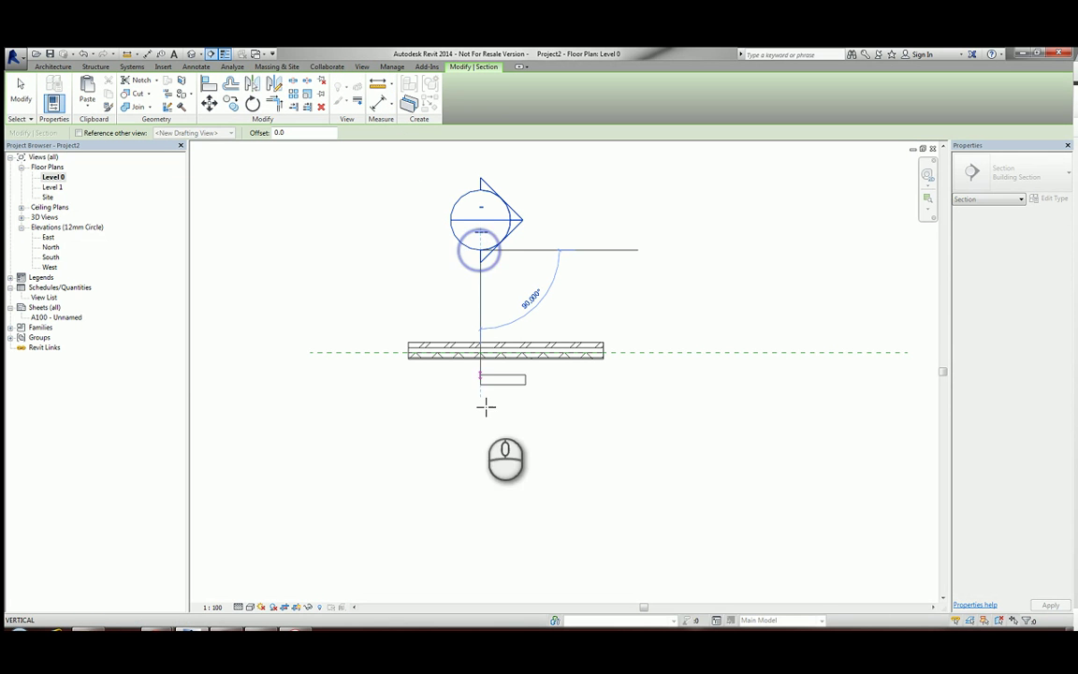
left_click(482, 543)
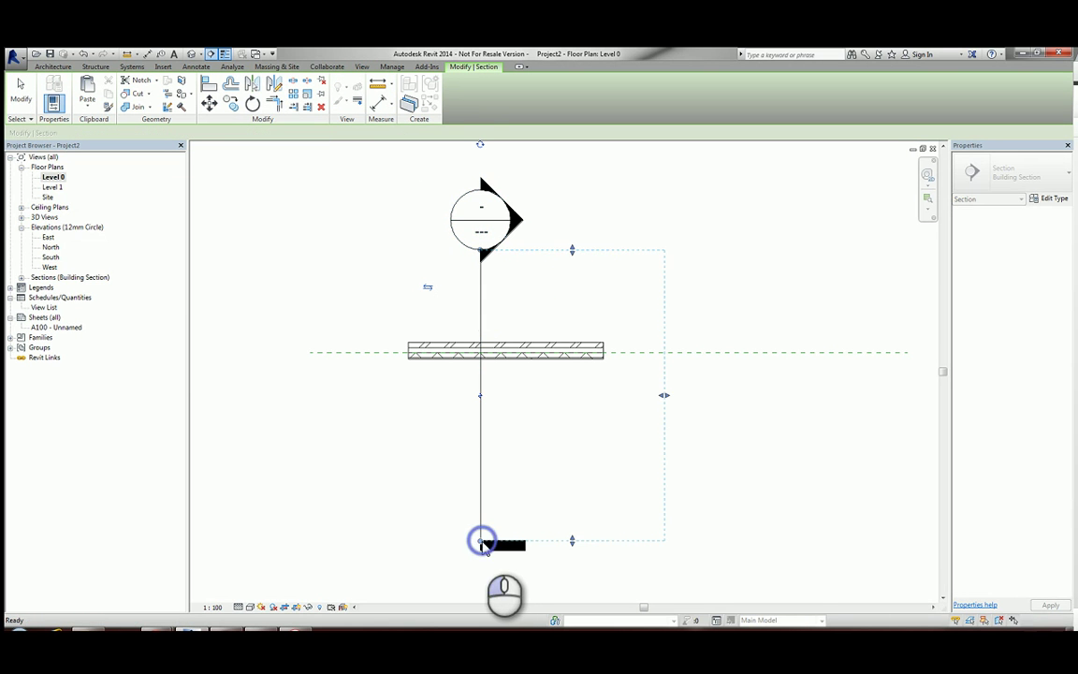
Step: Open the Section 1 view and set its scale to 1:50 and its detail level to Fine
left_click(21, 277)
left_click(48, 288)
double_click(49, 288)
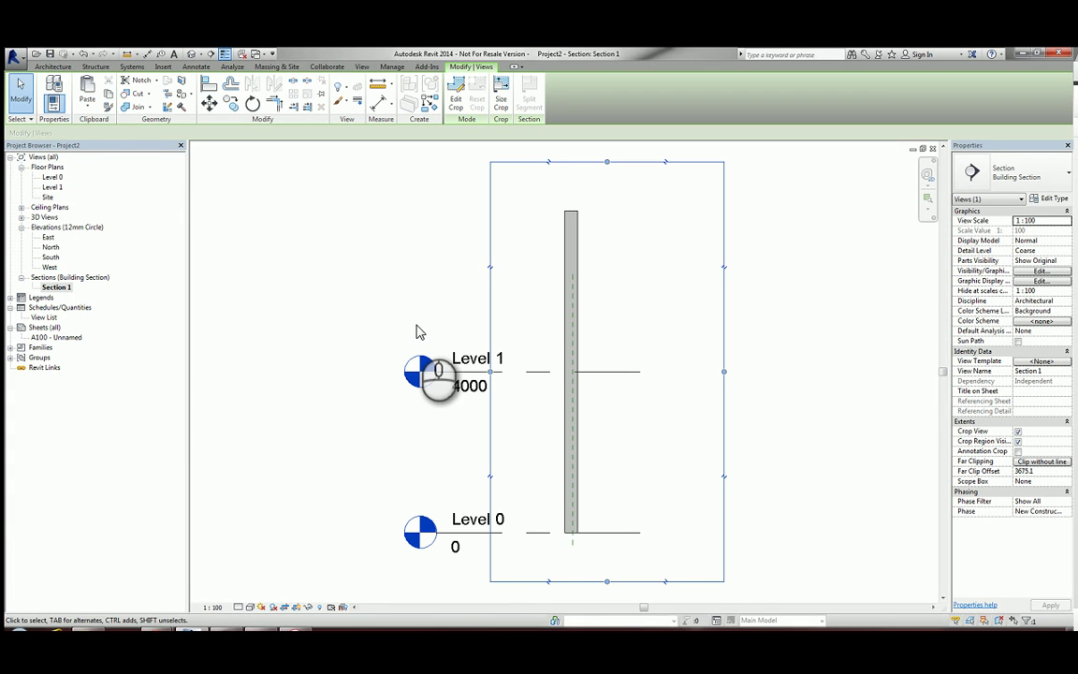
left_click(212, 606)
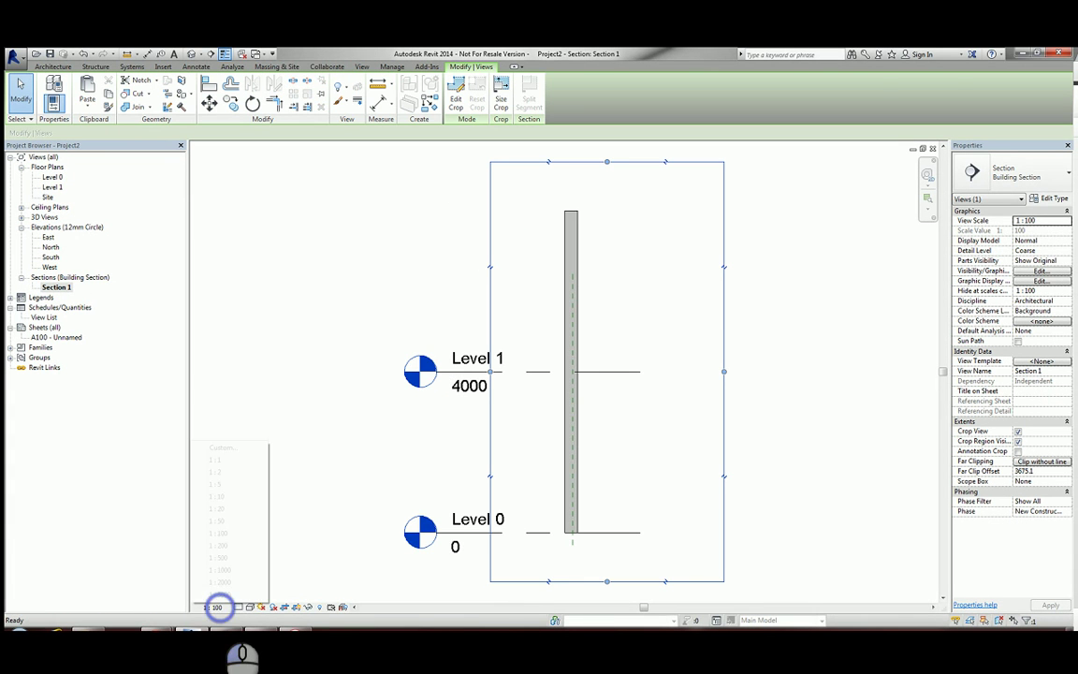
left_click(222, 523)
left_click(239, 607)
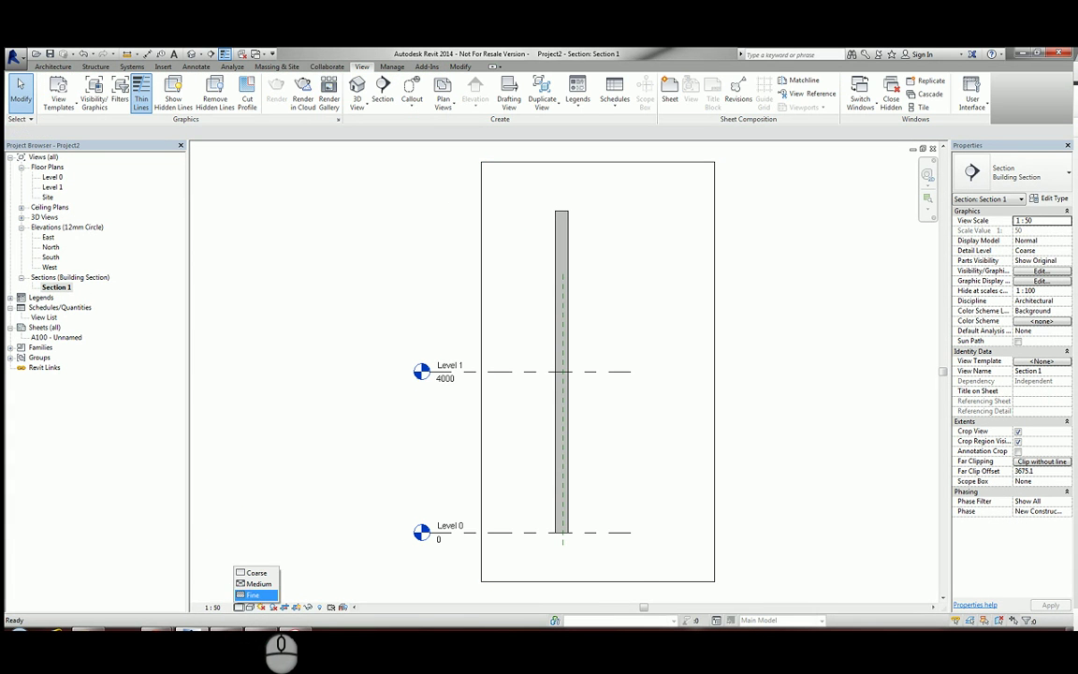
left_click(253, 594)
middle_click_drag(582, 559, 570, 442)
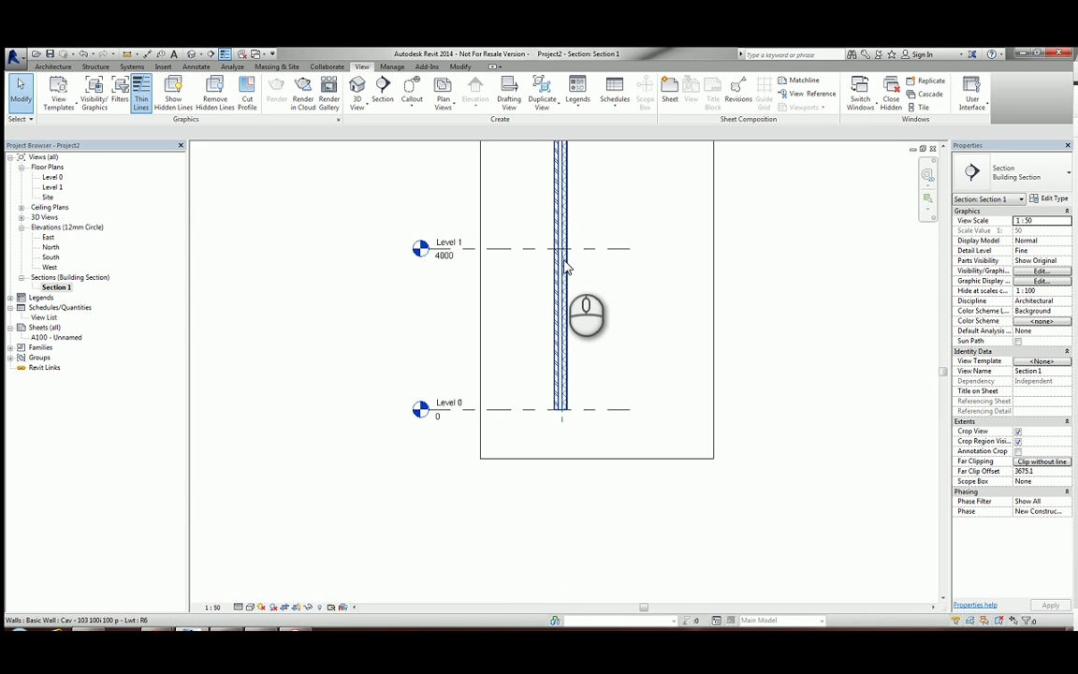
scroll(575, 282, "up", 5)
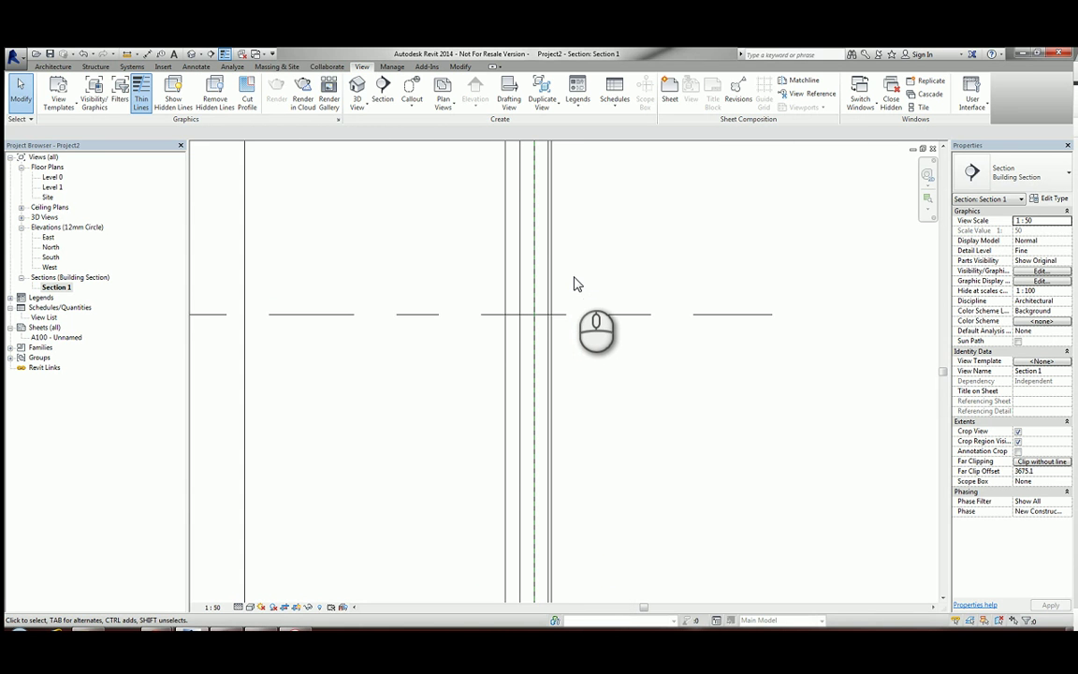
scroll(613, 286, "down", 3)
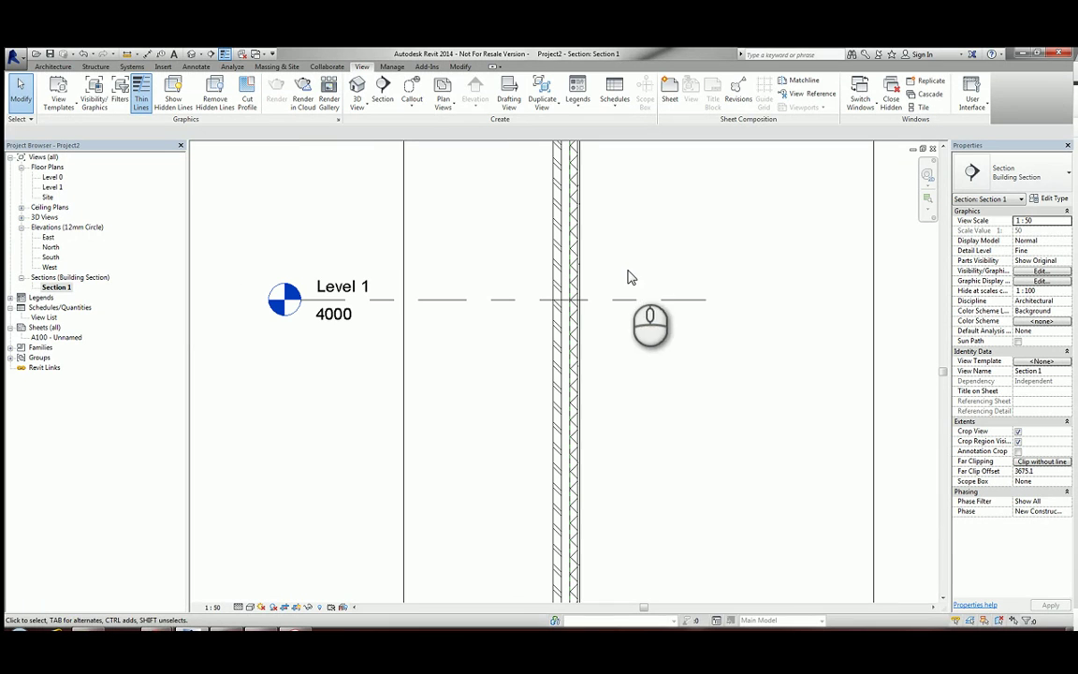
scroll(580, 300, "up", 3)
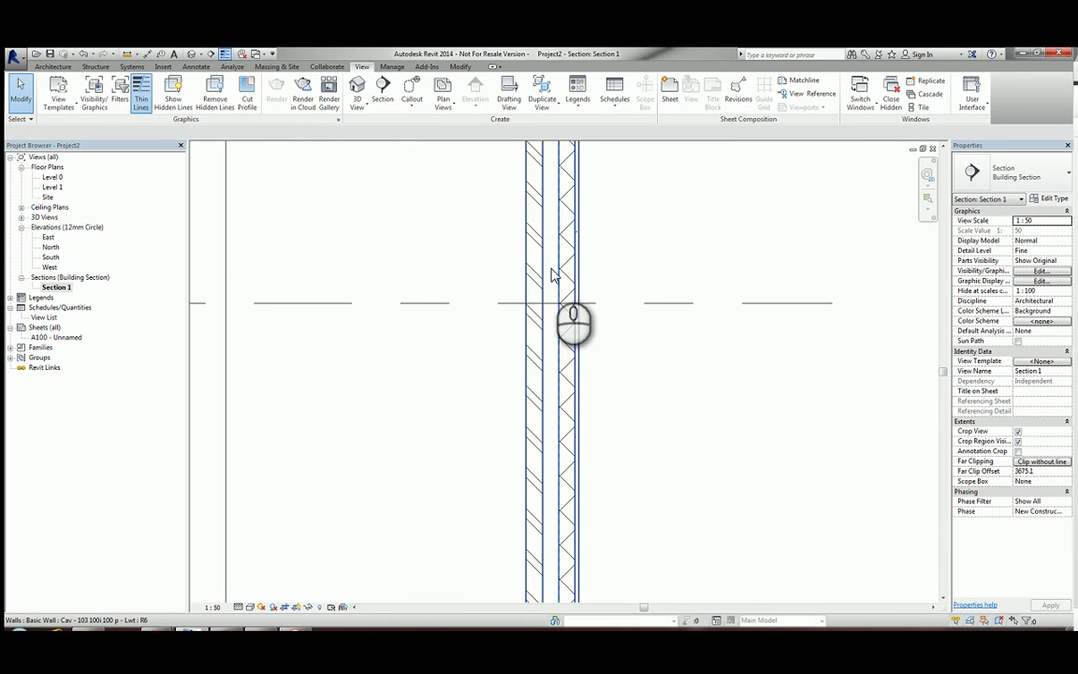
Step: Start a floor in the Level 1 plan and create its first boundary line by picking the cavity wall, extended into the wall core
double_click(54, 187)
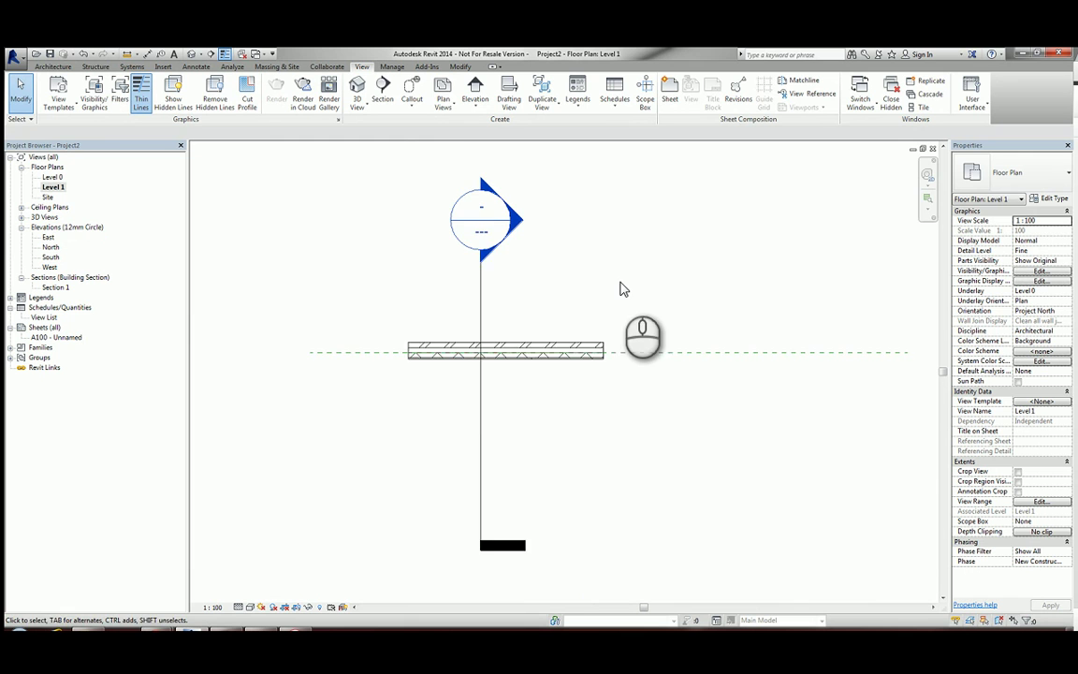
scroll(477, 342, "up", 3)
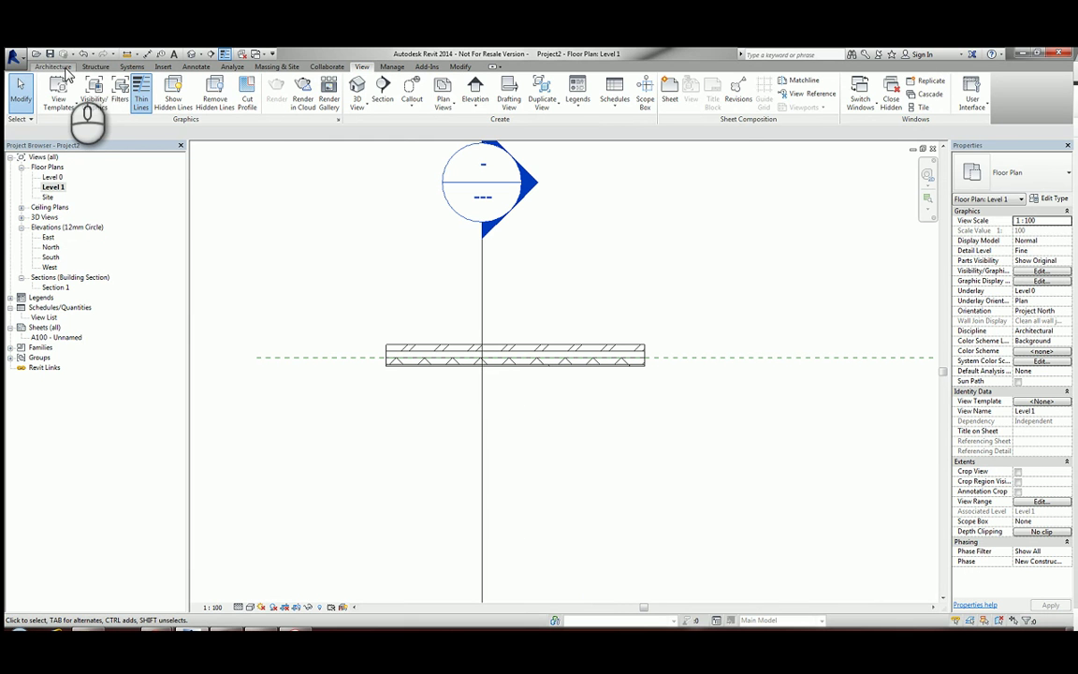
left_click(56, 67)
left_click(260, 91)
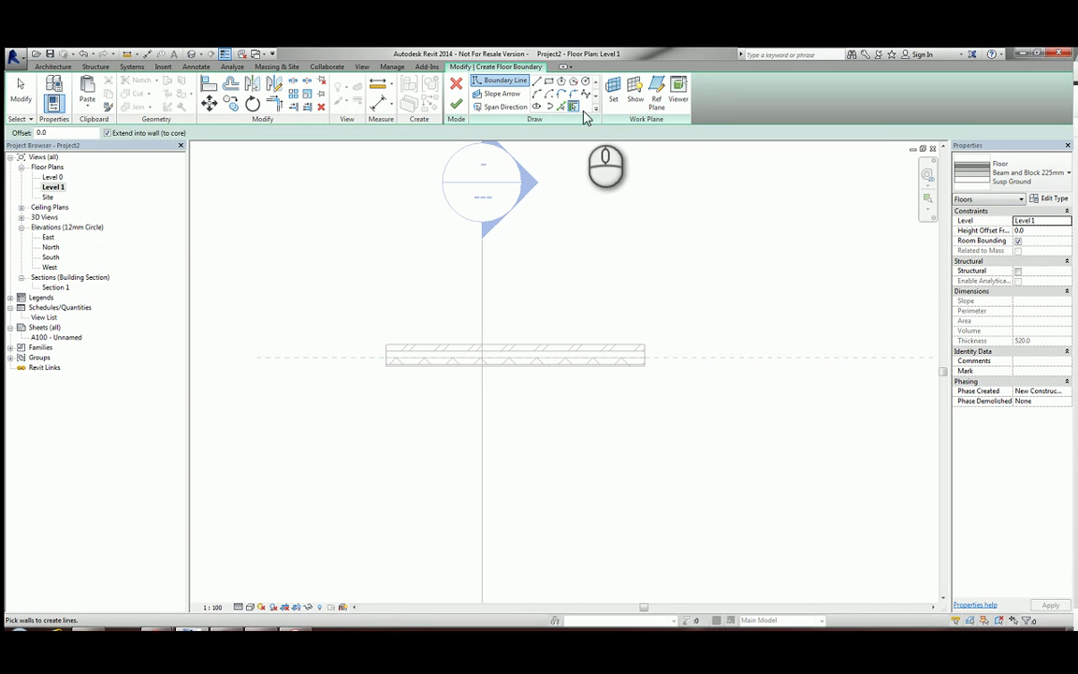
left_click(575, 108)
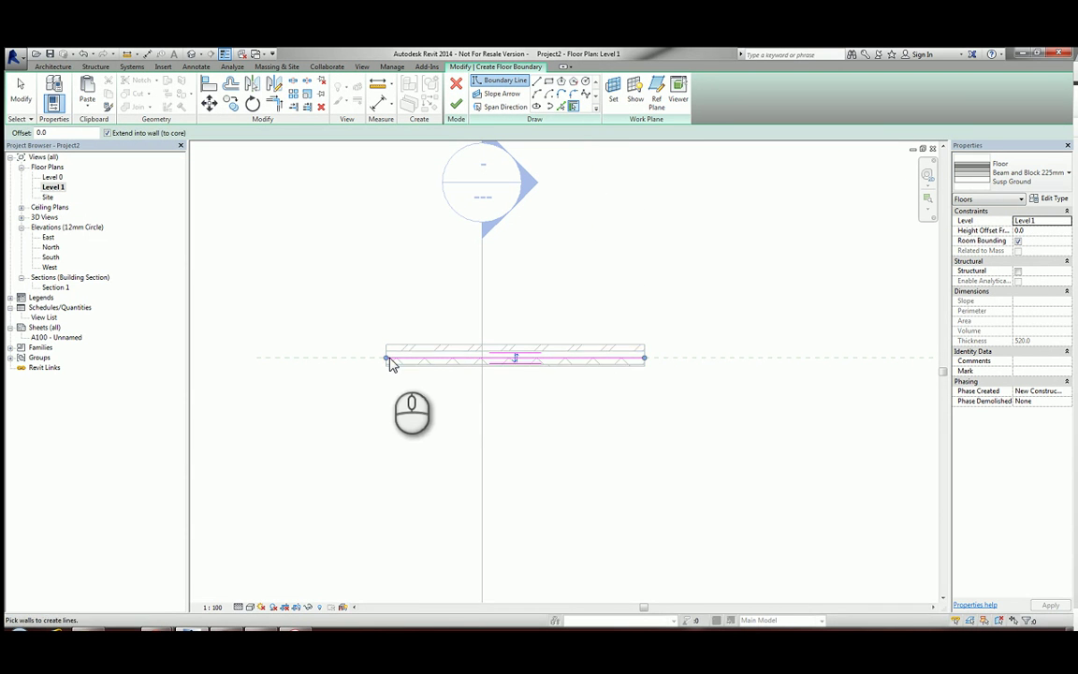
scroll(608, 365, "up", 1)
left_click(632, 365)
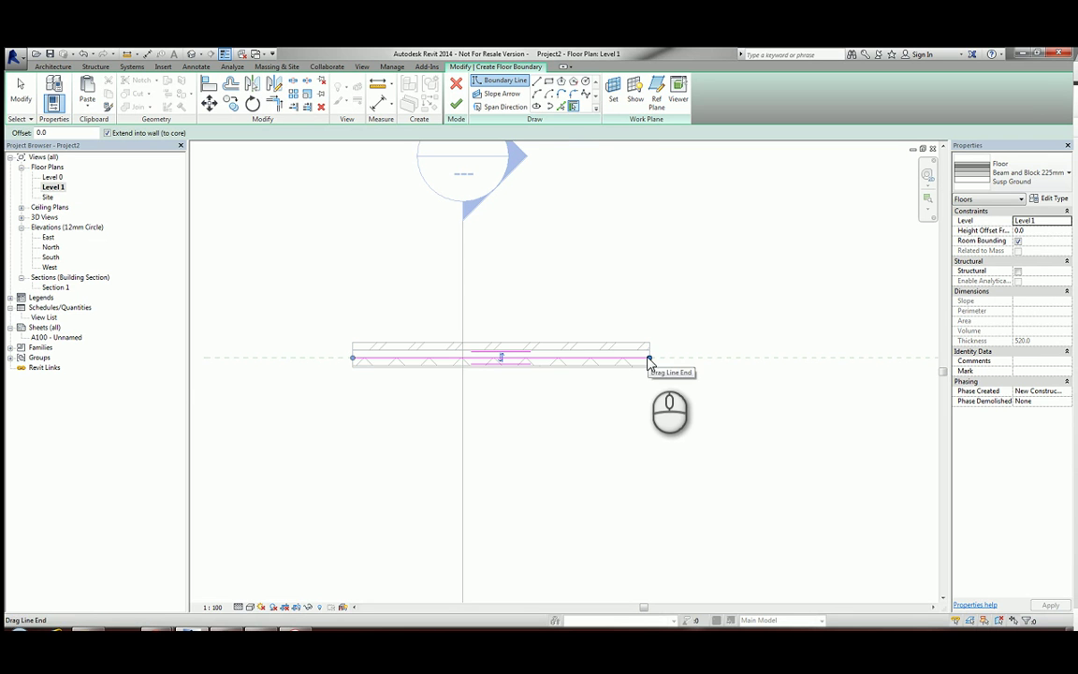
Step: Draw the remaining three floor boundary lines below the wall, closing a rectangle 3900 mm wide between the wall's ends
left_click(537, 81)
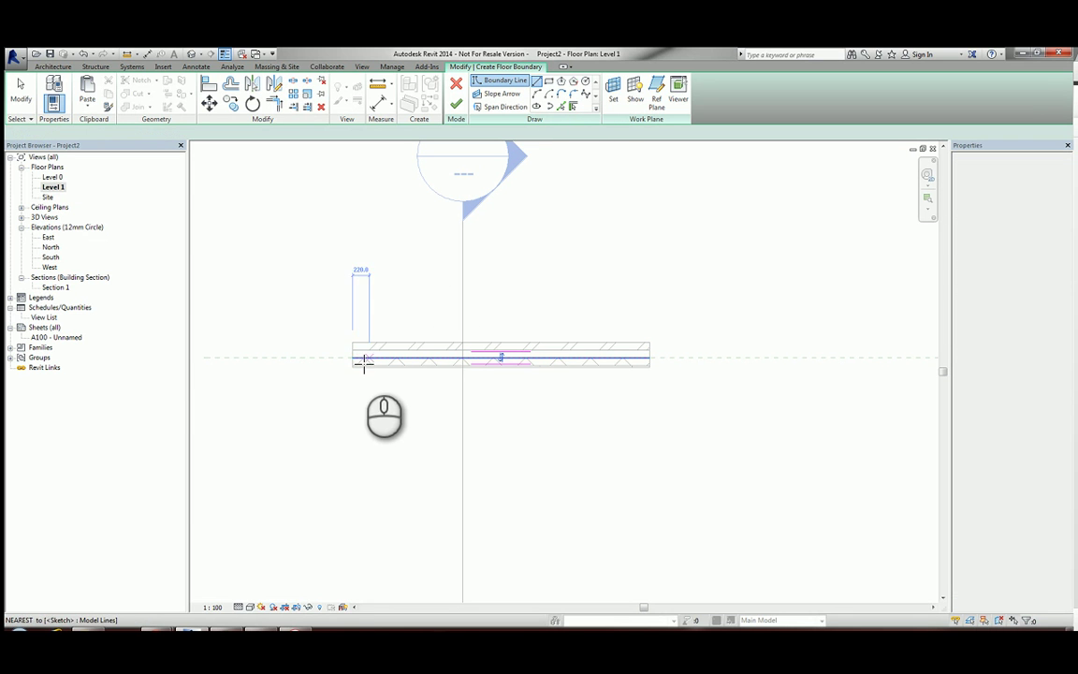
left_click(353, 362)
left_click(353, 487)
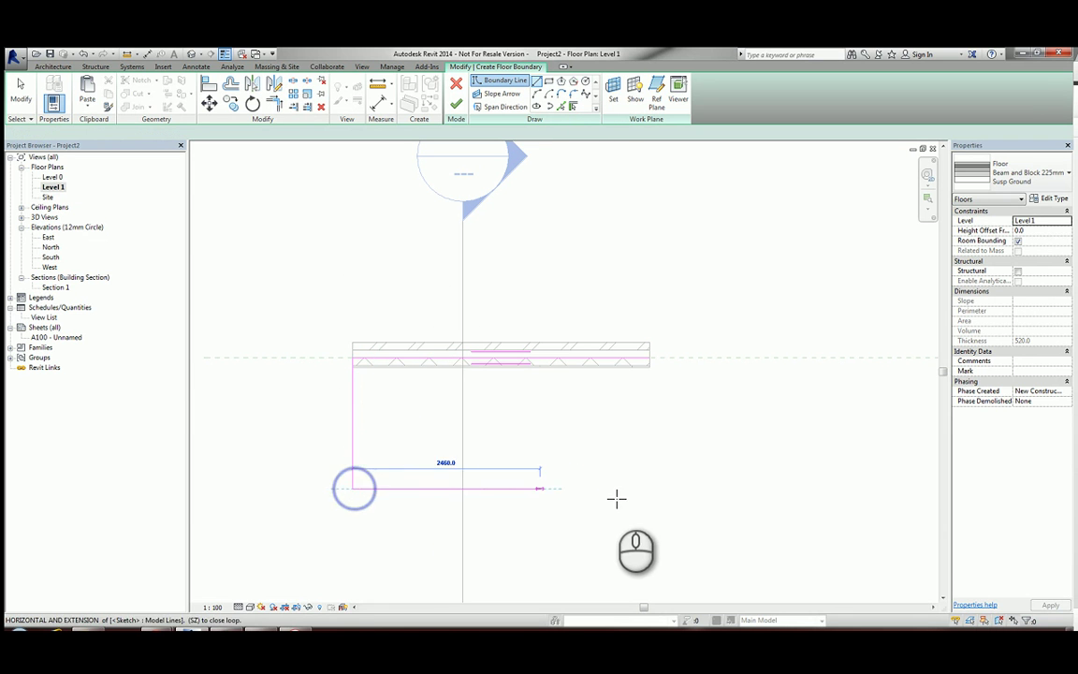
left_click(649, 488)
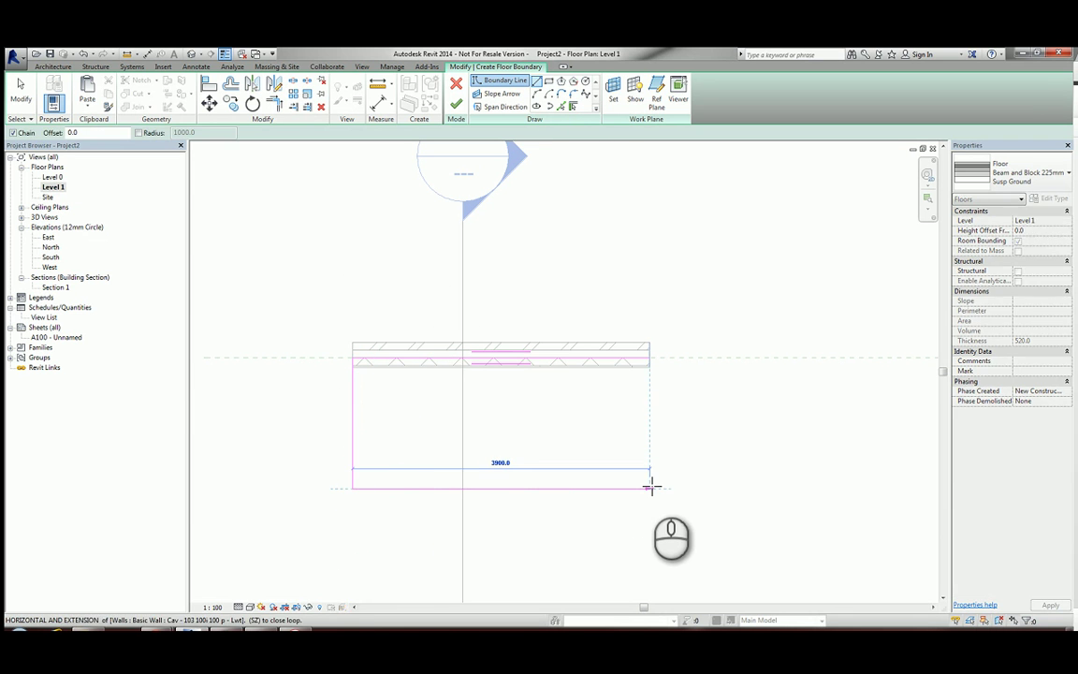
left_click(650, 356)
Step: Finish the floor sketch and accept joining the geometry so the overlapping volume is cut out of the wall
left_click(456, 103)
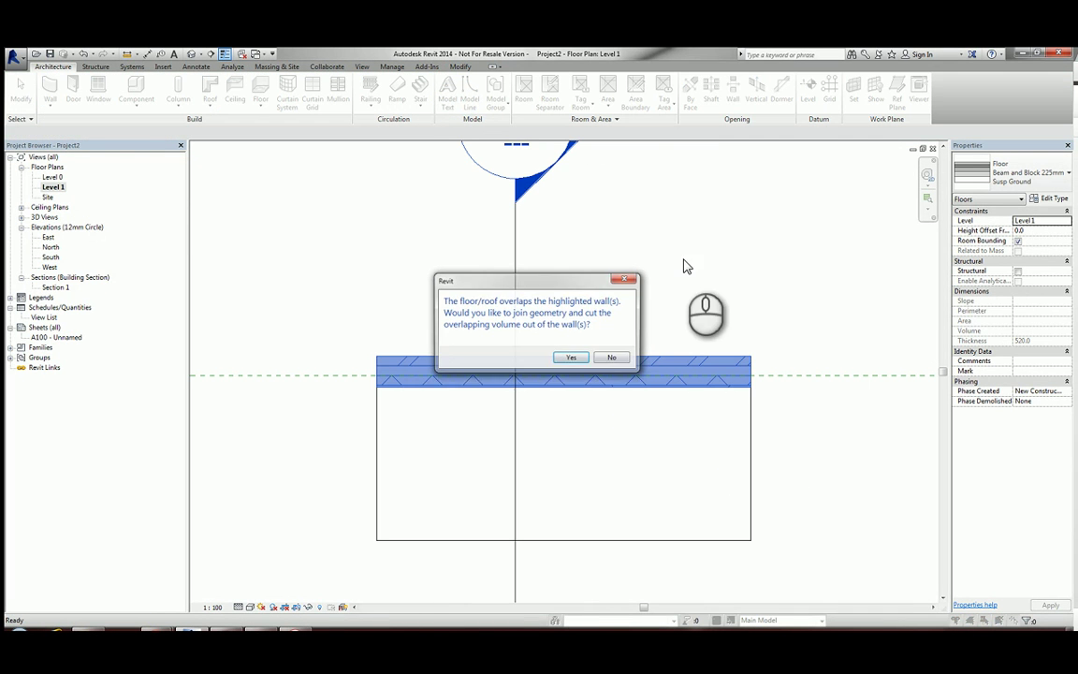
left_click_drag(580, 284, 571, 211)
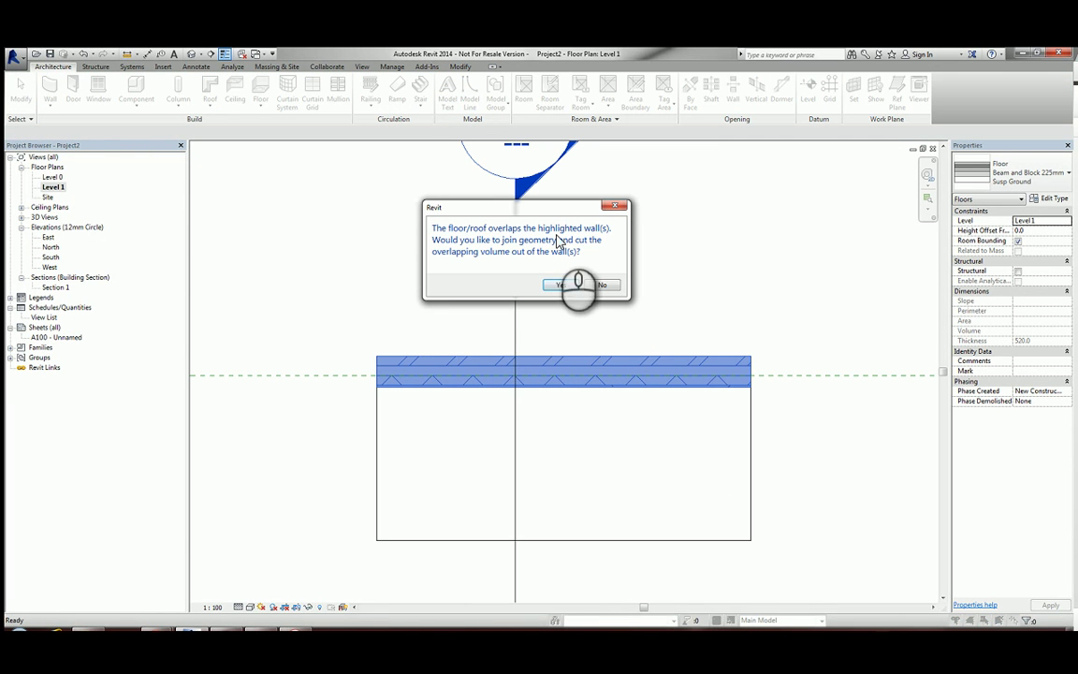
left_click(563, 285)
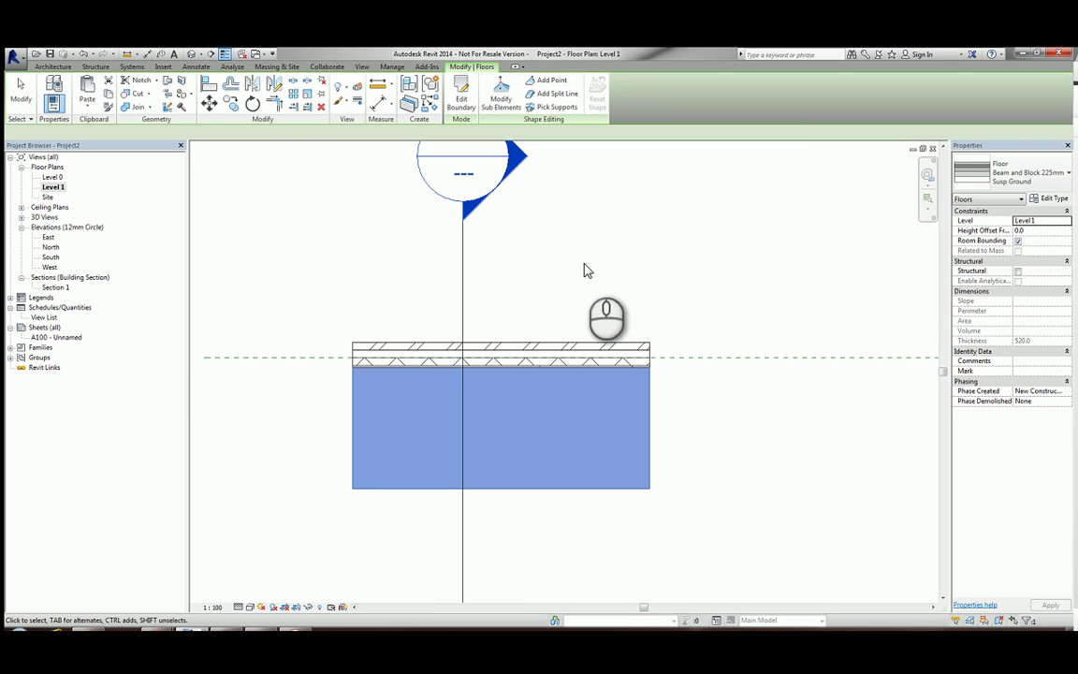
left_click(578, 251)
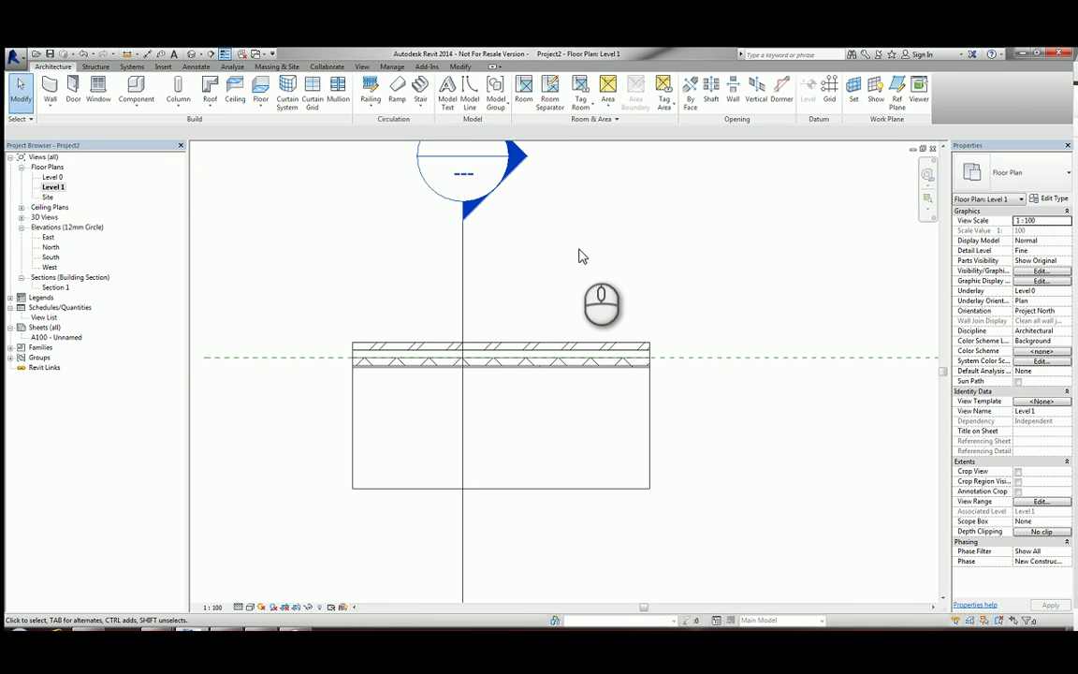
Step: In the Section 1 view, split the cavity wall level with the underside of the floor's concrete layer
double_click(523, 161)
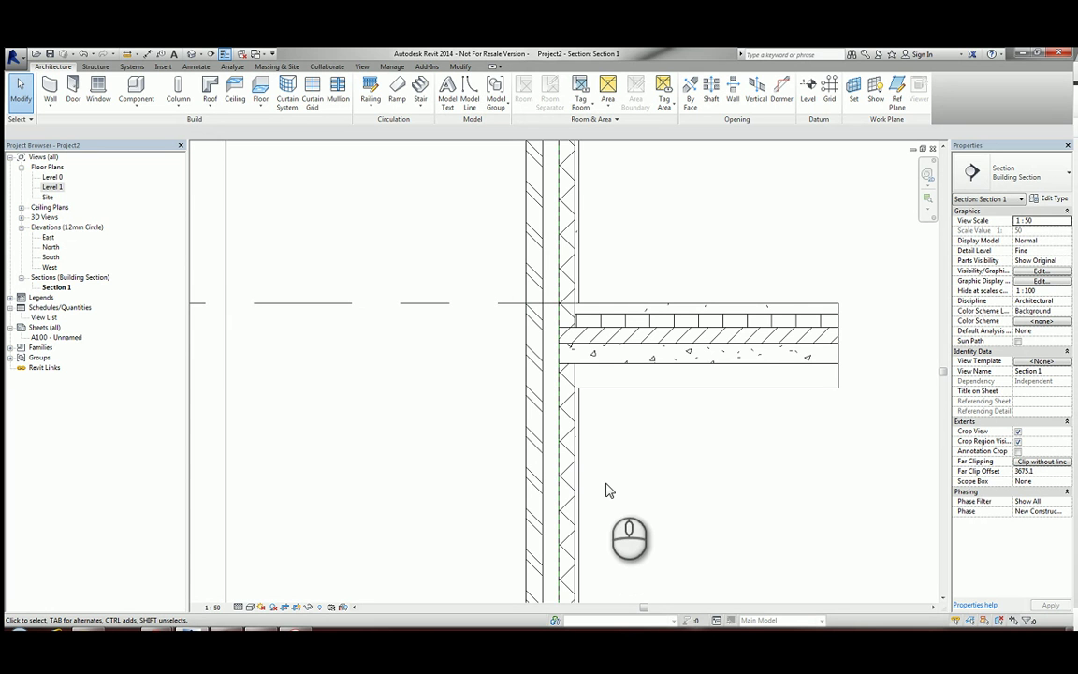
left_click(529, 395)
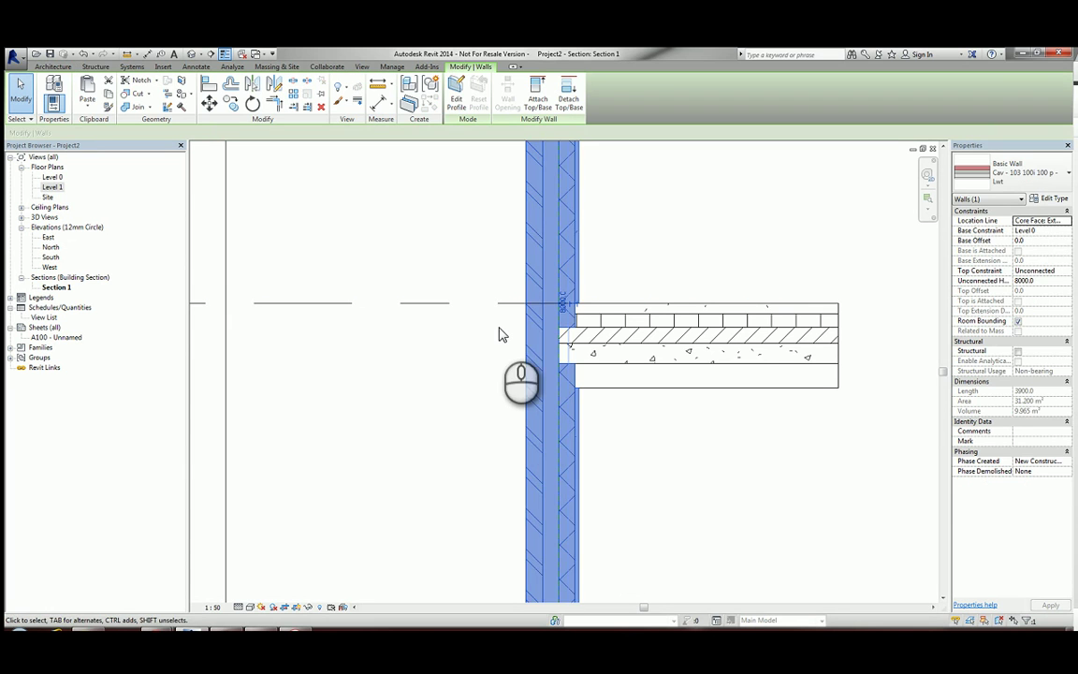
left_click(303, 83)
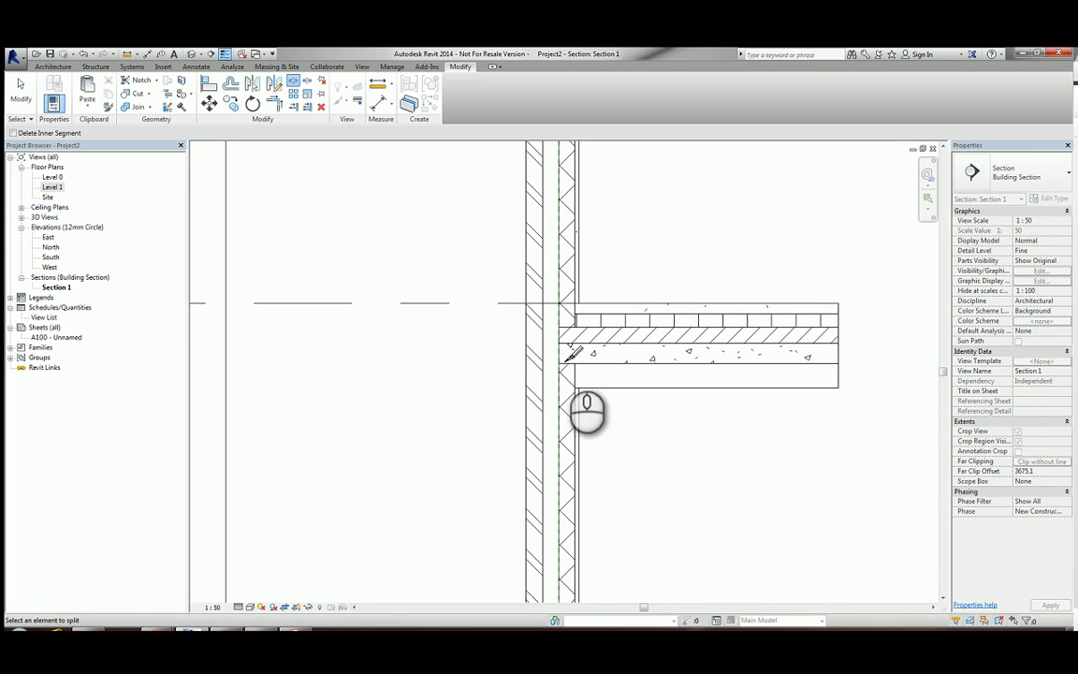
left_click(548, 363)
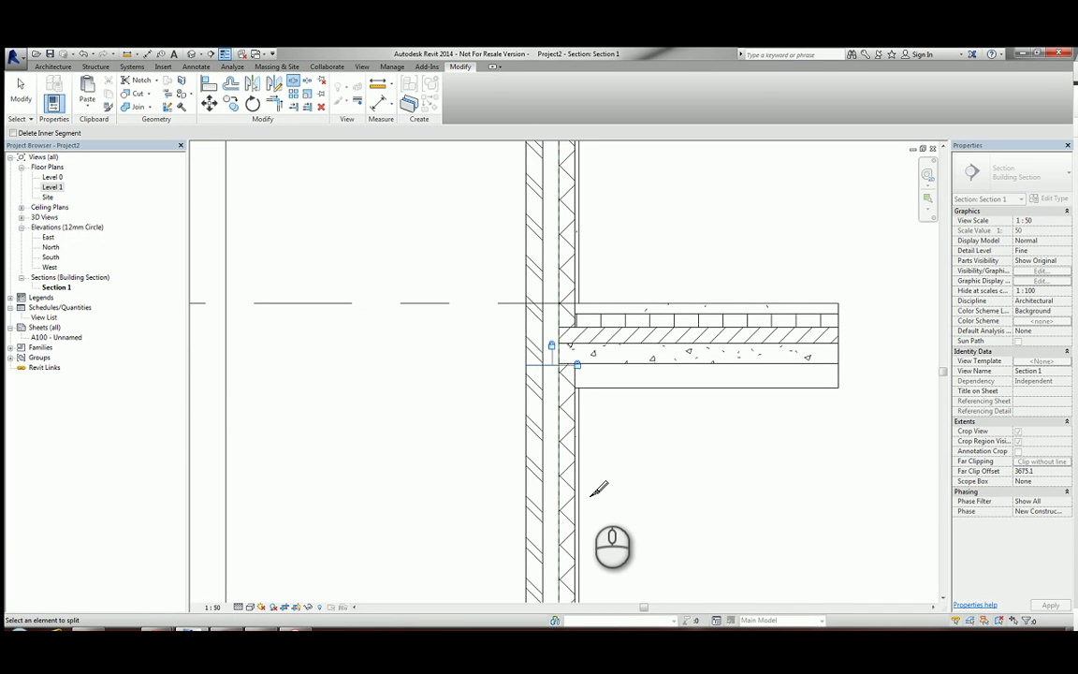
left_click(19, 86)
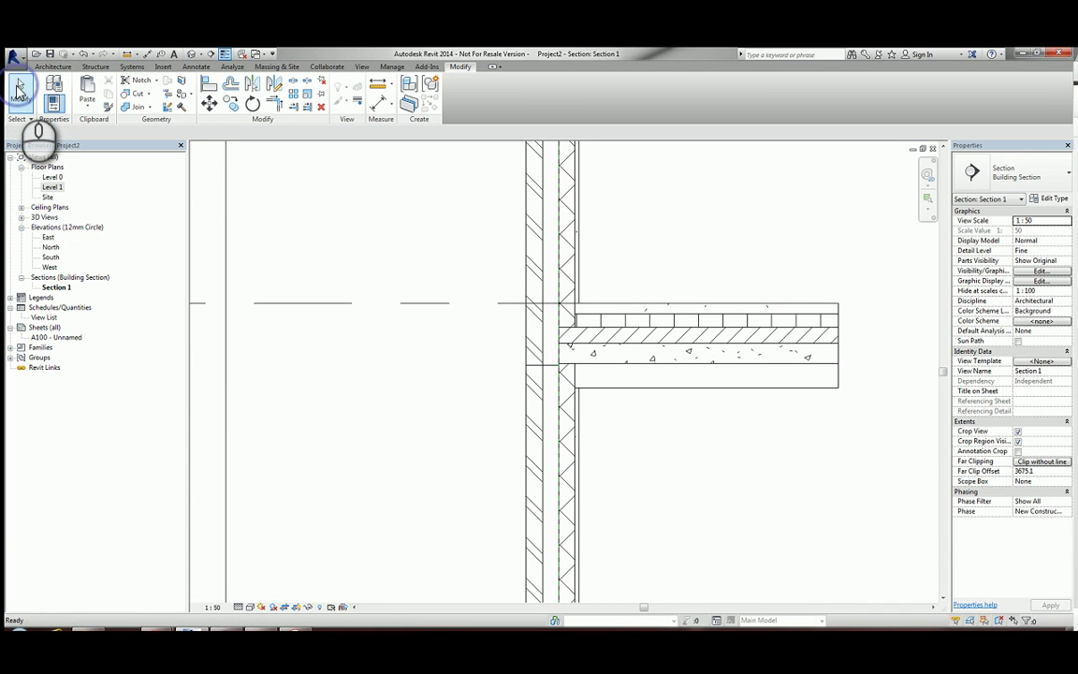
Step: Change the wall segment below the split to the type Cav 100 75 140 Below Ground
left_click(539, 411)
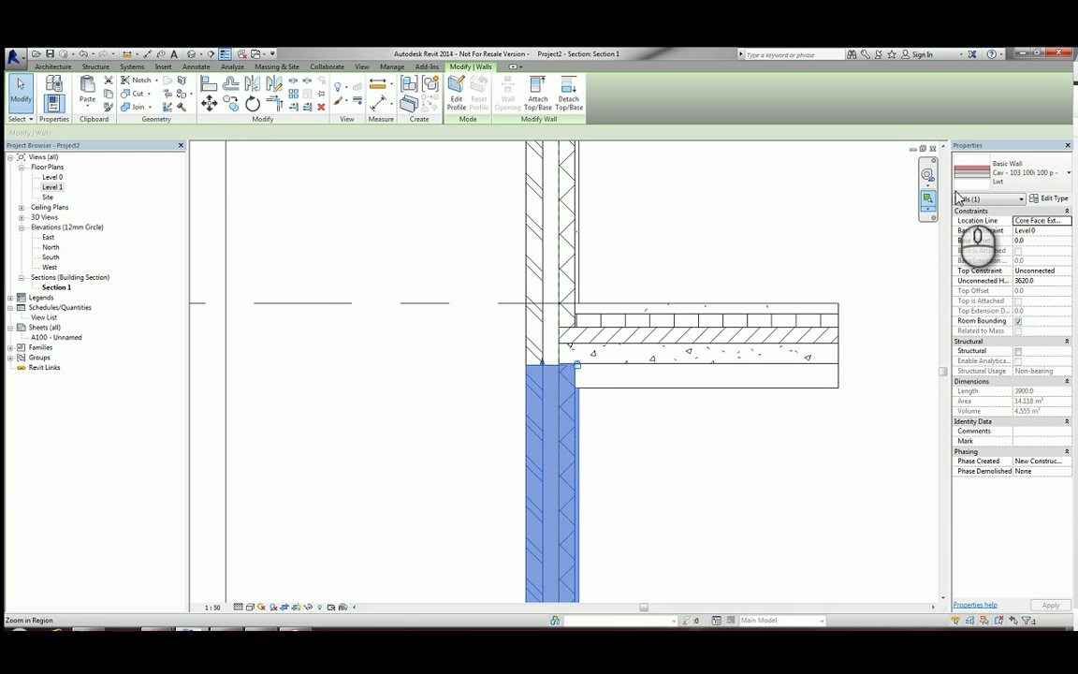
left_click(1002, 176)
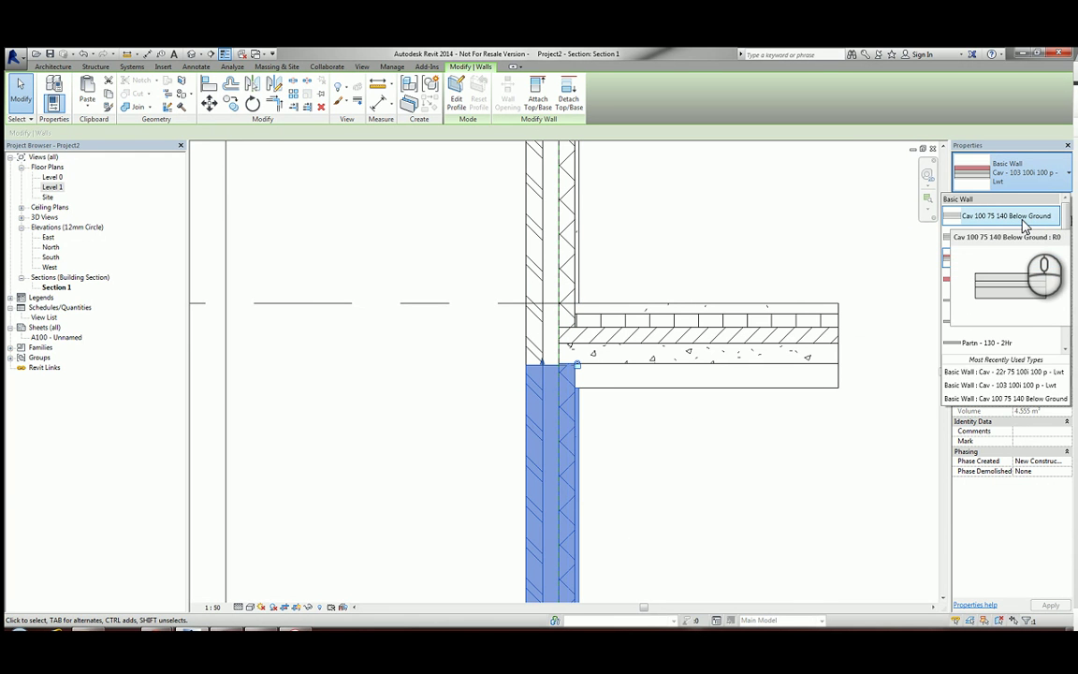
left_click(1023, 223)
left_click(693, 475)
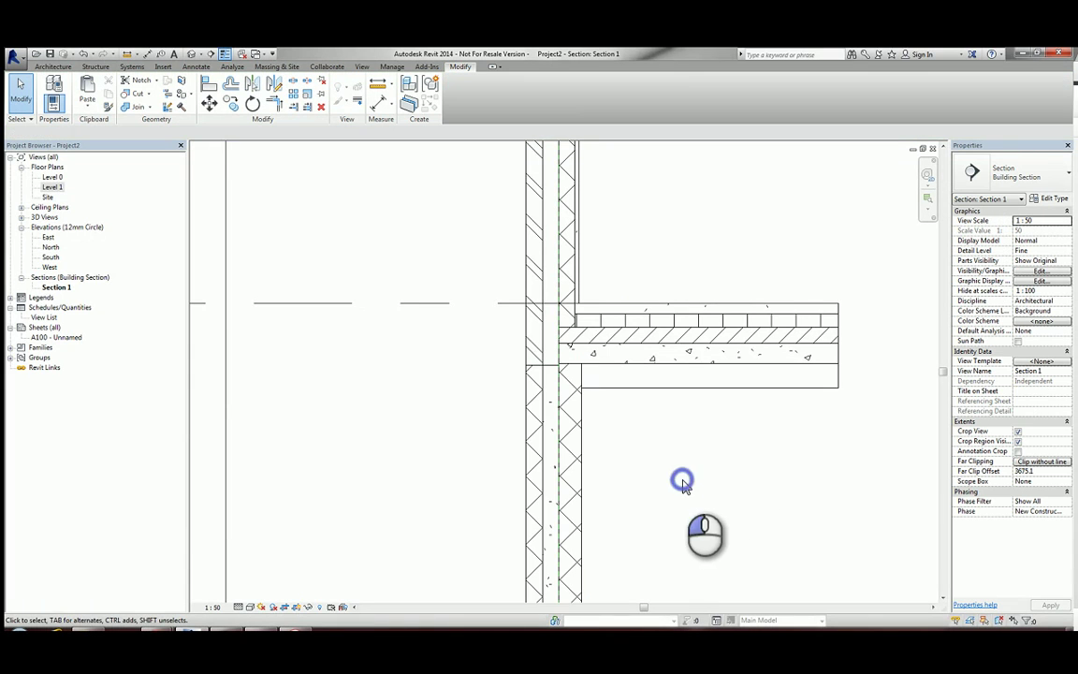
Step: Examine the junction between the upper and lower wall segments, checking how their outer faces line up below the floor
scroll(494, 380, "up", 1)
middle_click_drag(494, 380, 496, 335)
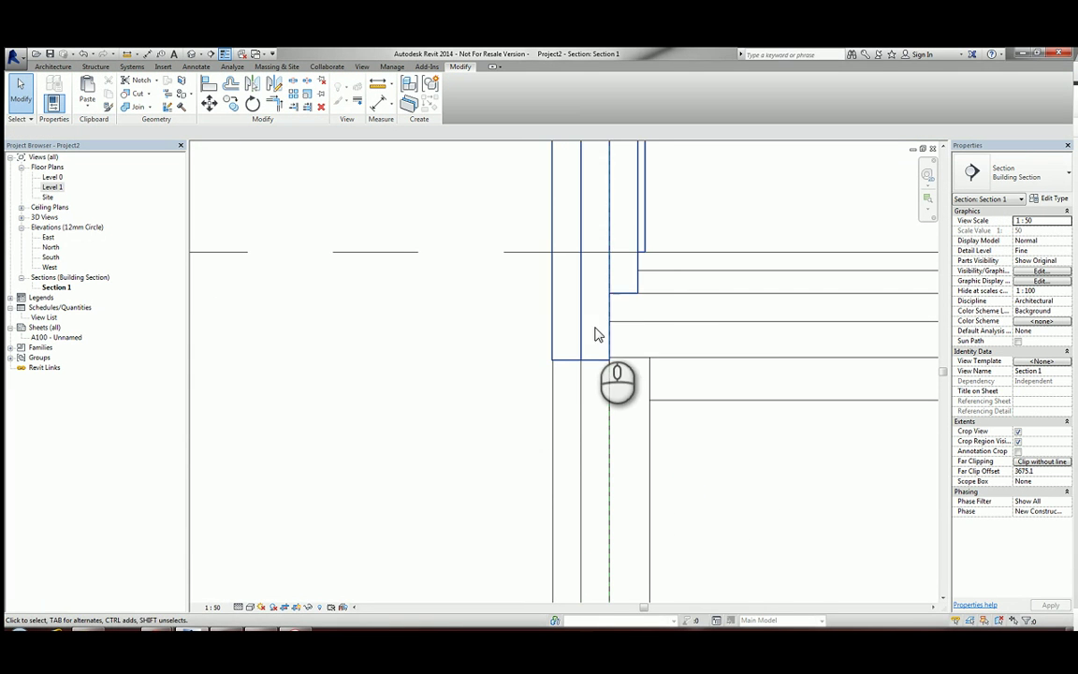
scroll(597, 332, "up", 1)
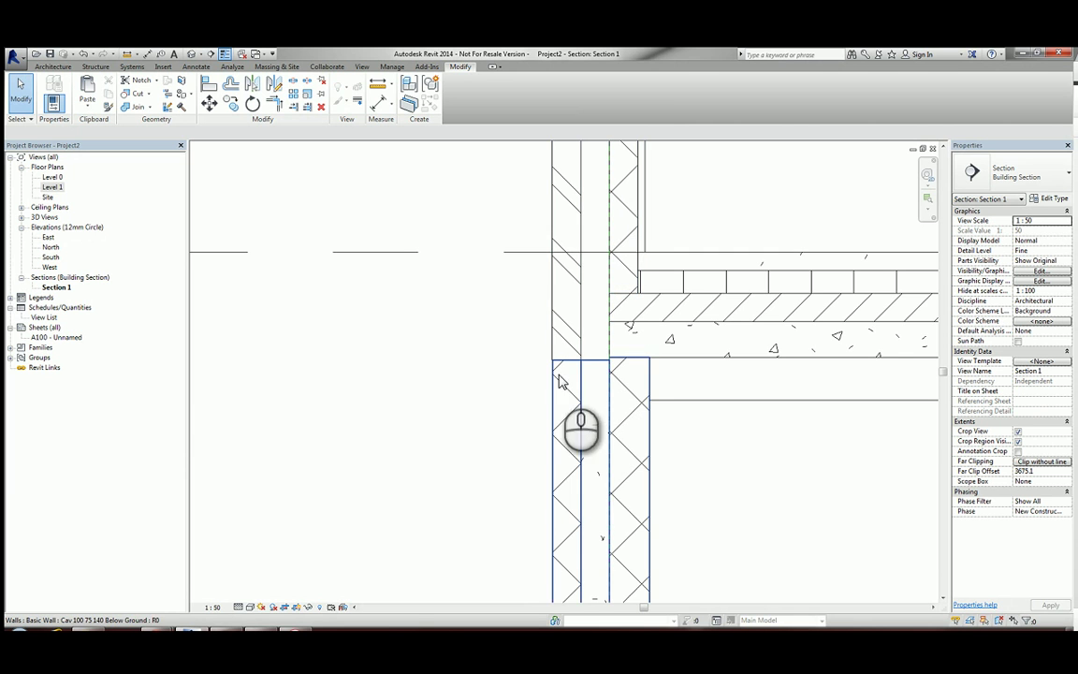
scroll(552, 368, "up", 3)
scroll(561, 374, "down", 3)
scroll(561, 379, "up", 4)
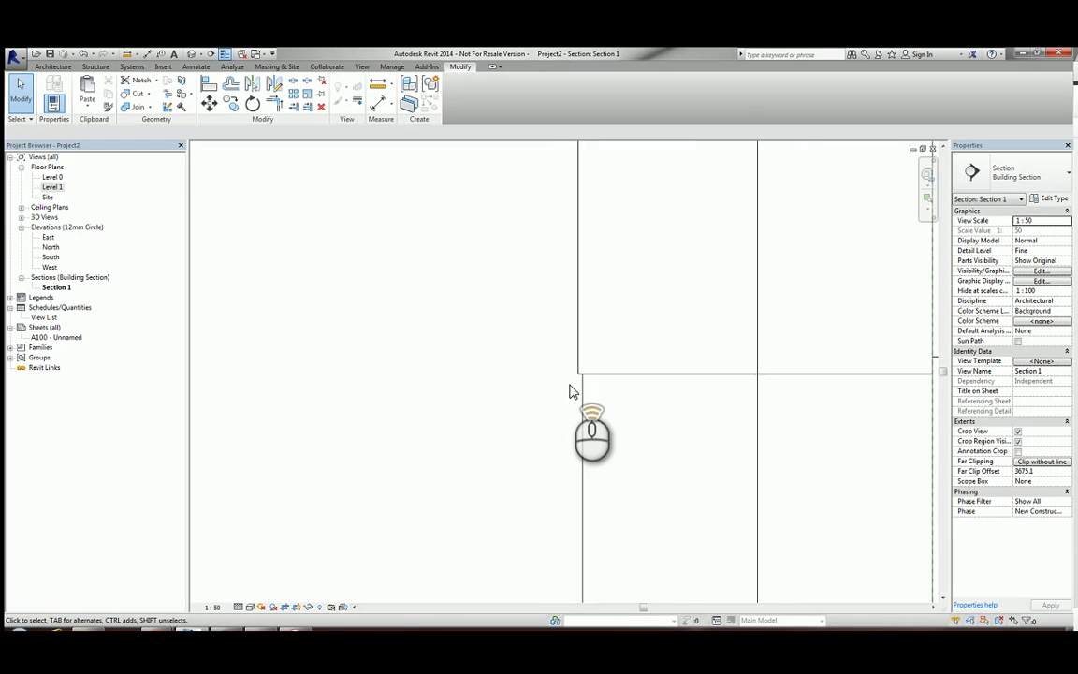
scroll(587, 372, "down", 3)
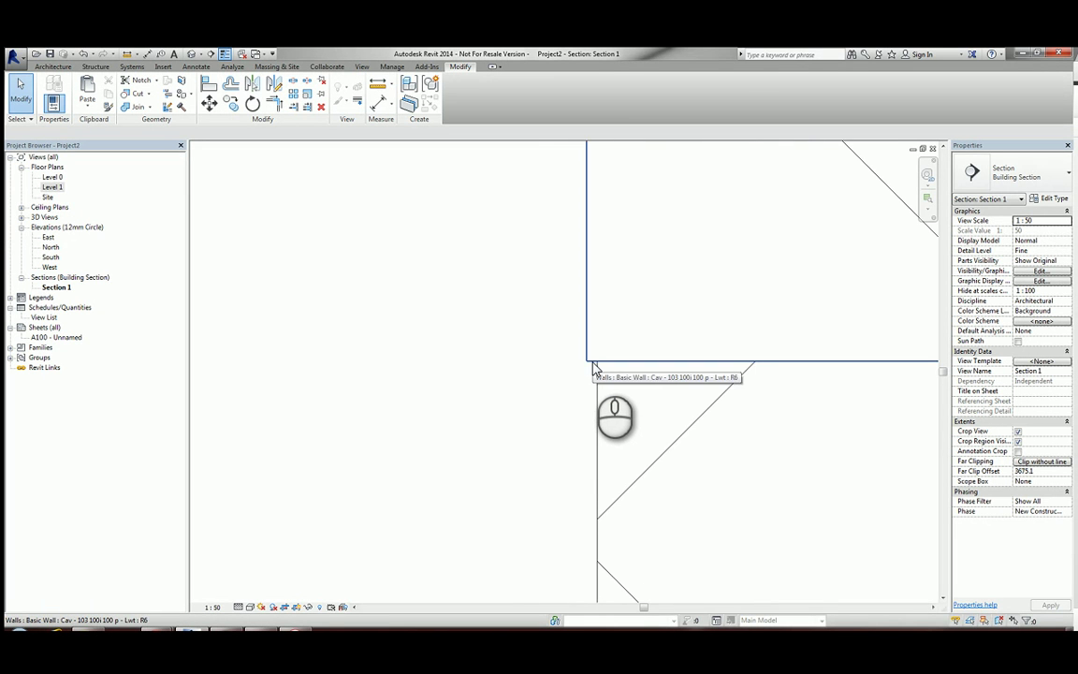
scroll(589, 366, "up", 3)
scroll(588, 367, "down", 5)
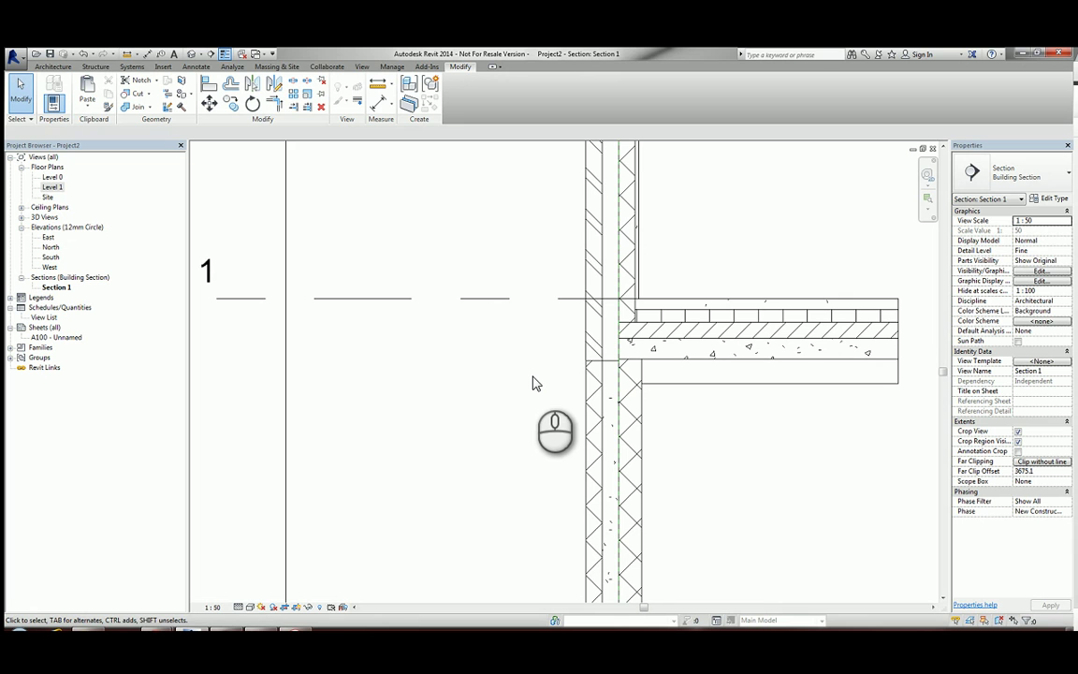
Step: Select the cavity wall segment above the split
left_click(589, 260)
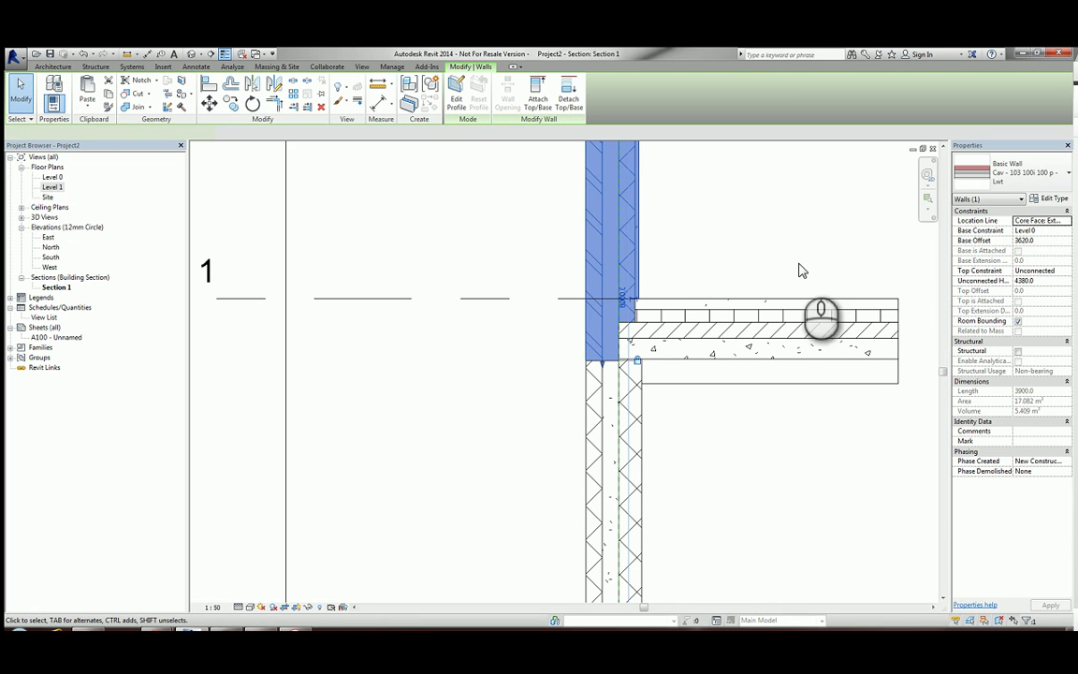